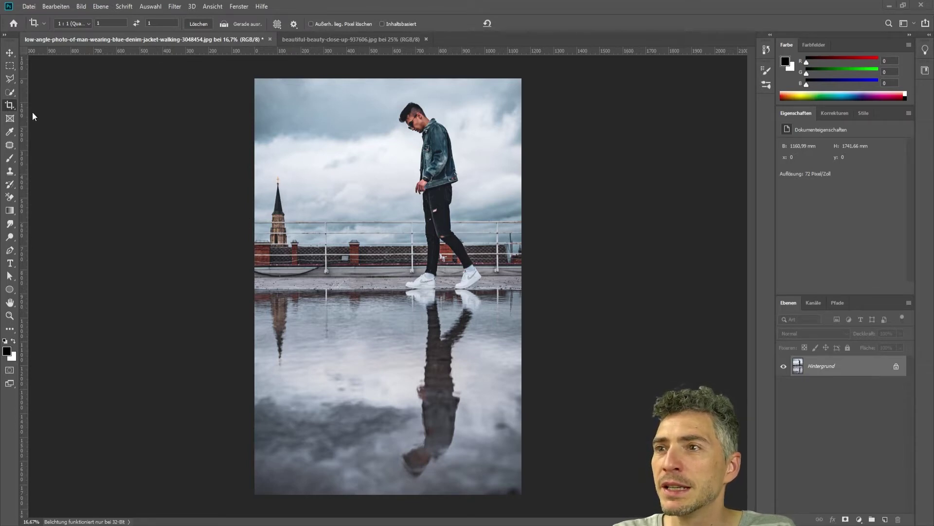
Step: Crop the photo to a 4:5 ratio, shifted up to frame the shoes and puddle reflection
click(10, 103)
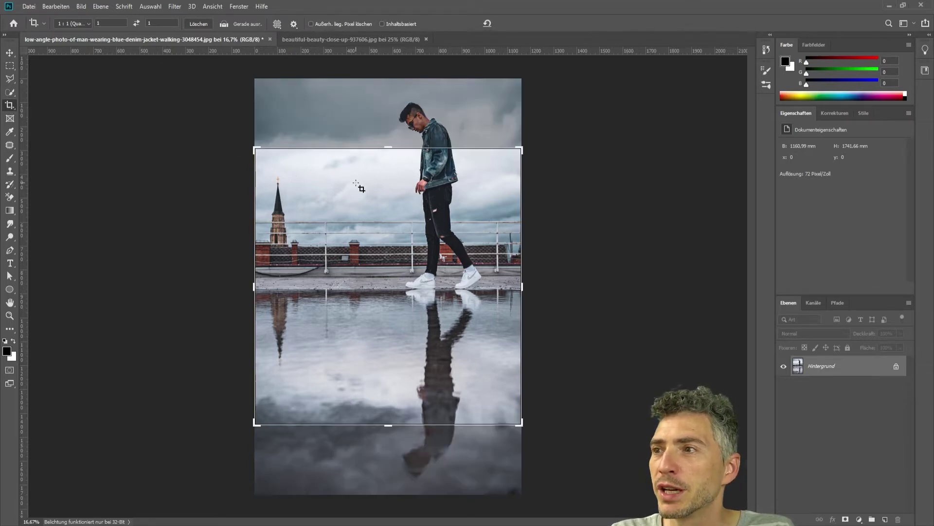
click(89, 27)
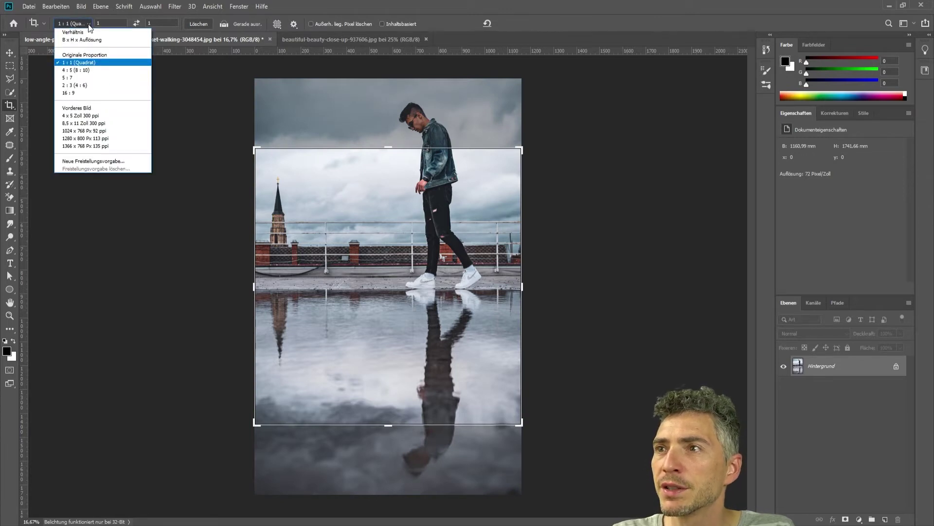
click(98, 63)
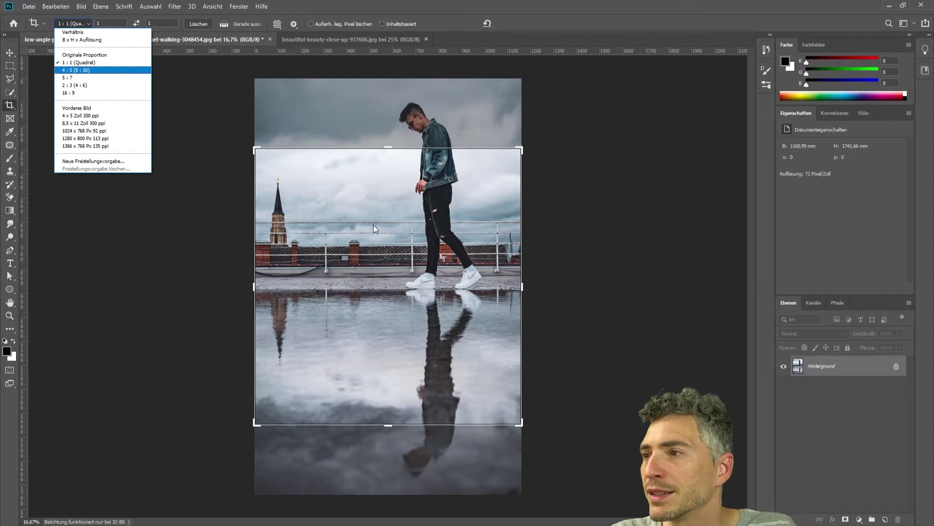
drag(395, 233, 395, 166)
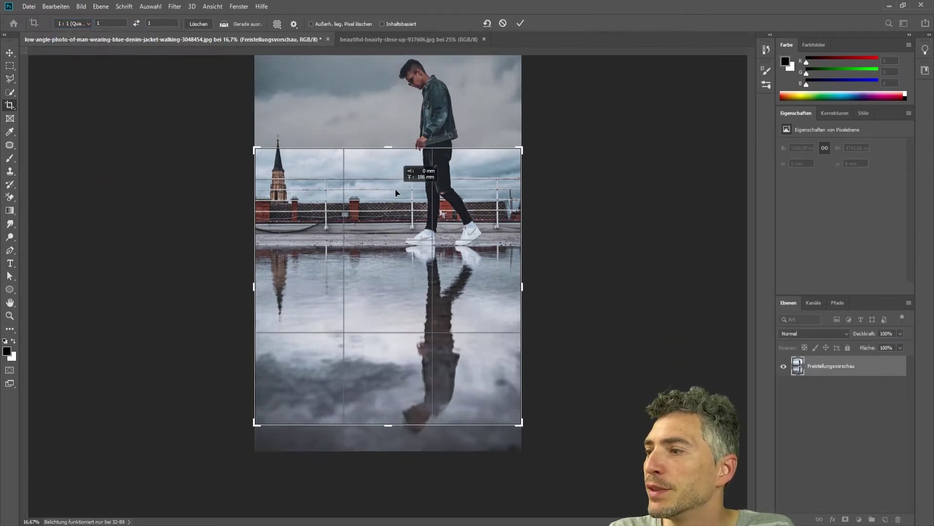
key(ctrl+r)
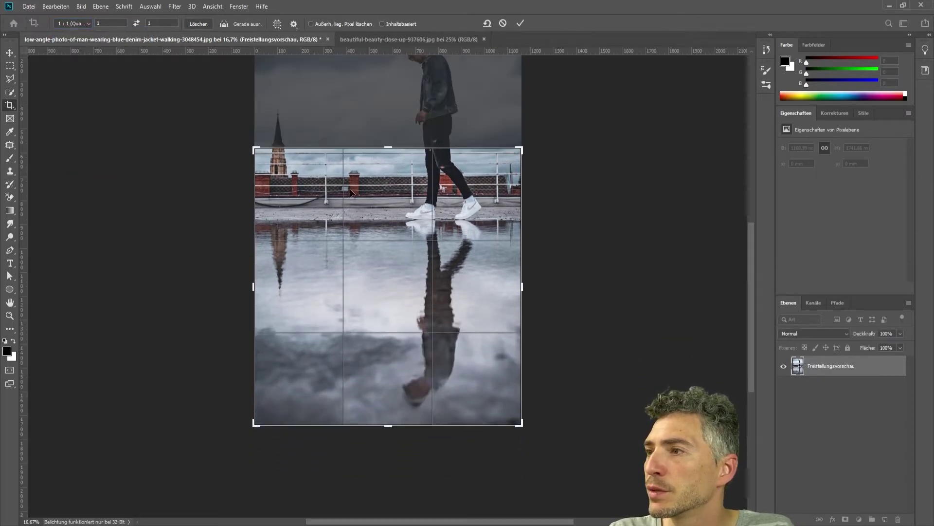
click(520, 25)
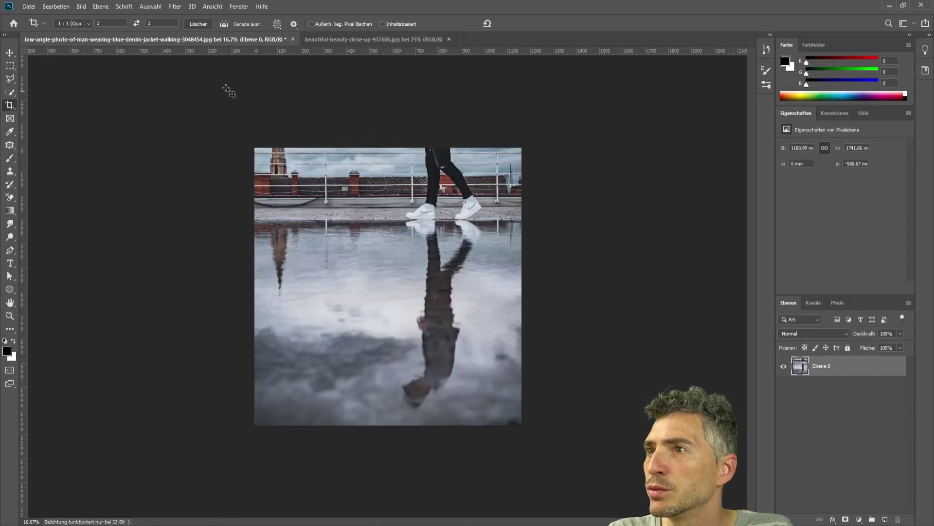
click(82, 6)
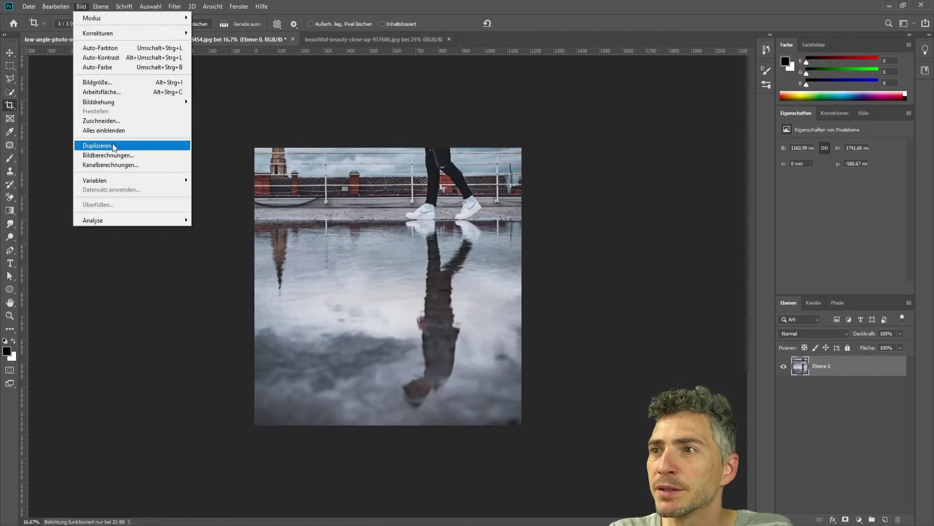
mouse_move(99, 101)
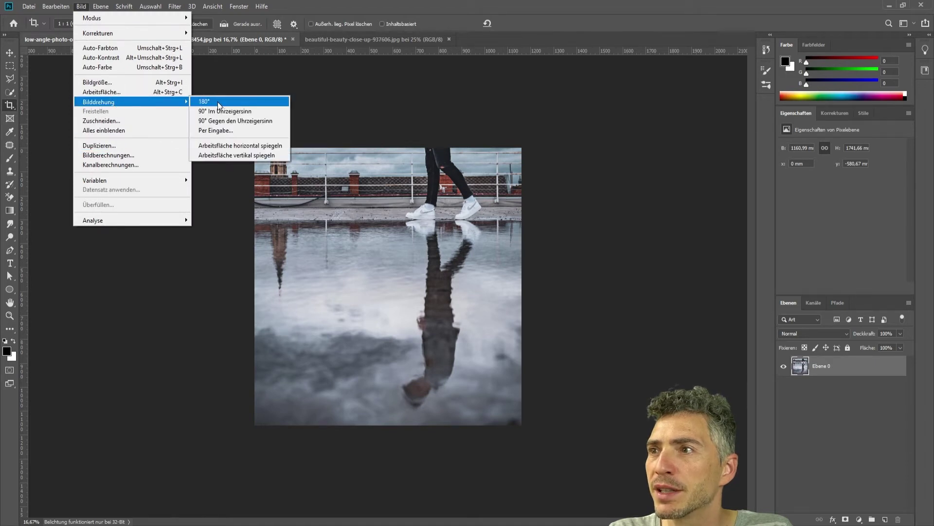
Step: Rotate the entire image 180° with Bild > Bilddrehung > 180°
click(225, 101)
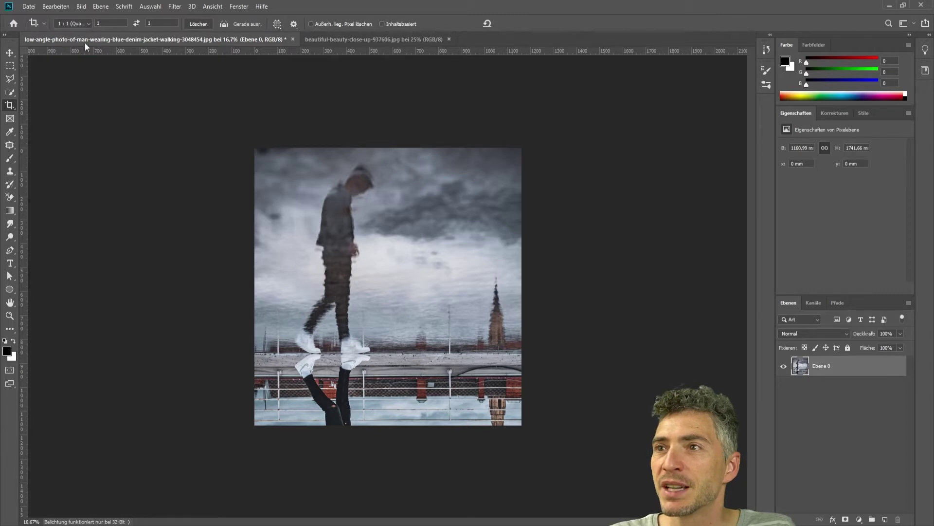
Step: Save a Photoshop-format copy named low-angle-photo-of-man-wearing-blue-denim-jacket-walking-3048454_2.psd with maximum compatibility
key(ctrl+shift+s)
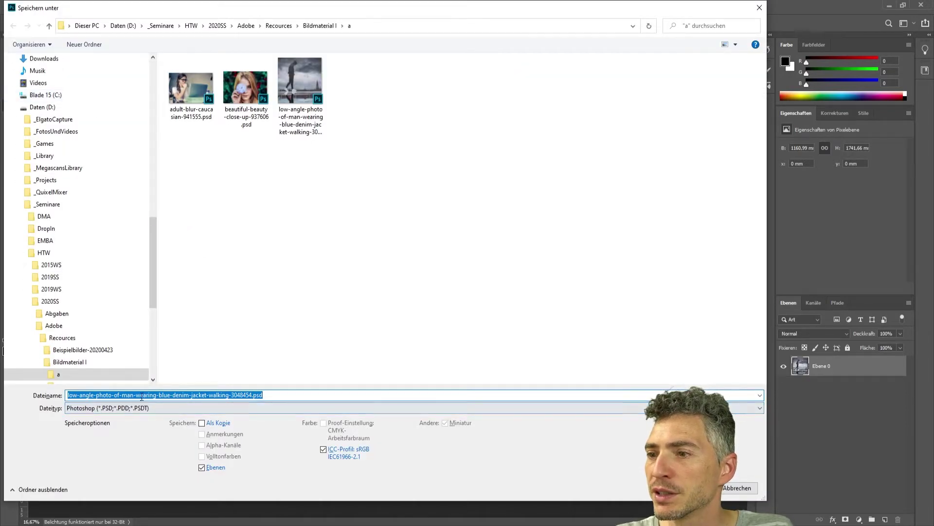
click(237, 410)
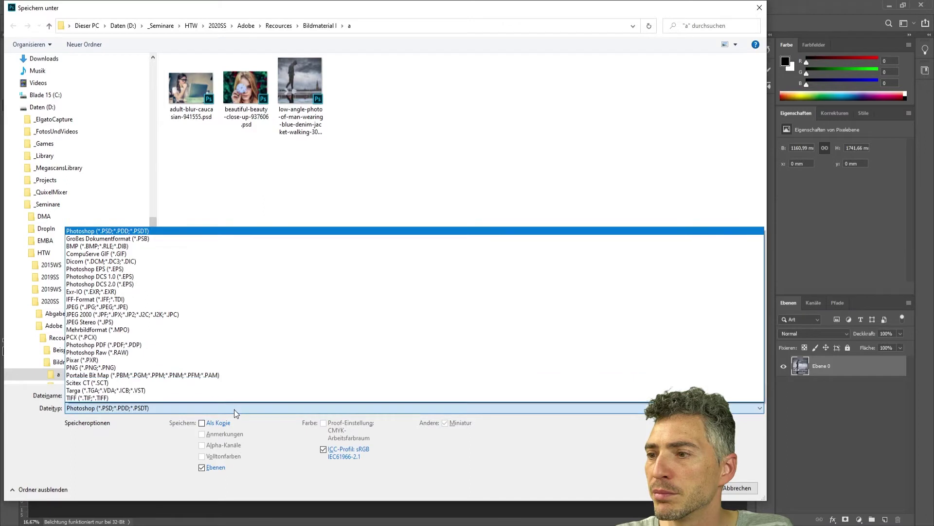
click(189, 230)
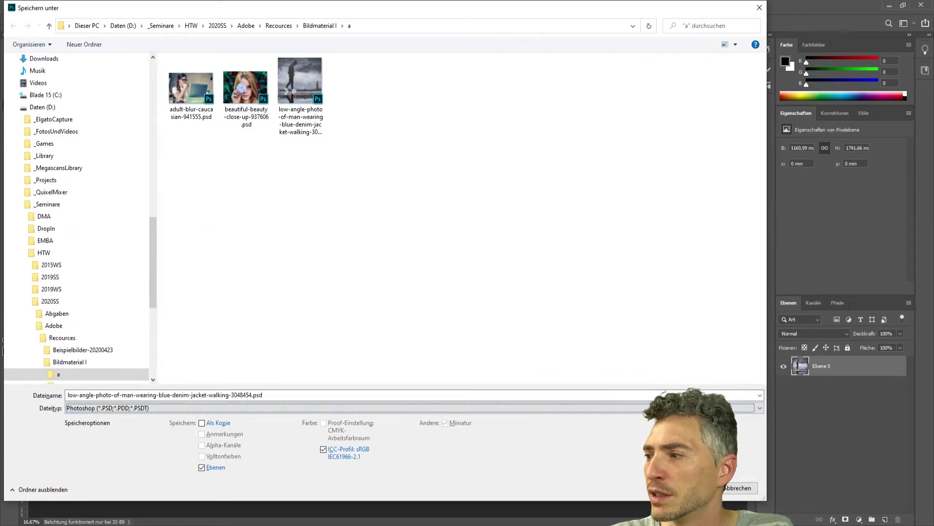
click(263, 395)
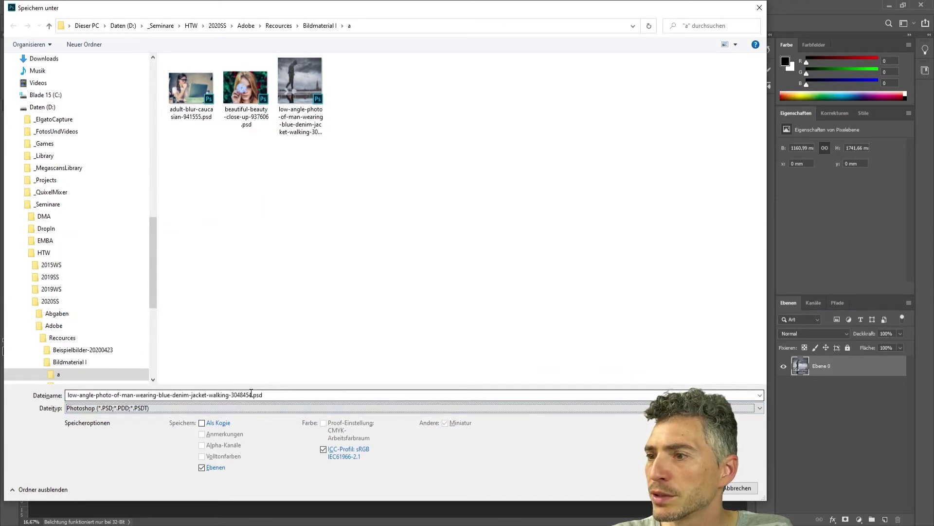
click(251, 394)
text(_2)
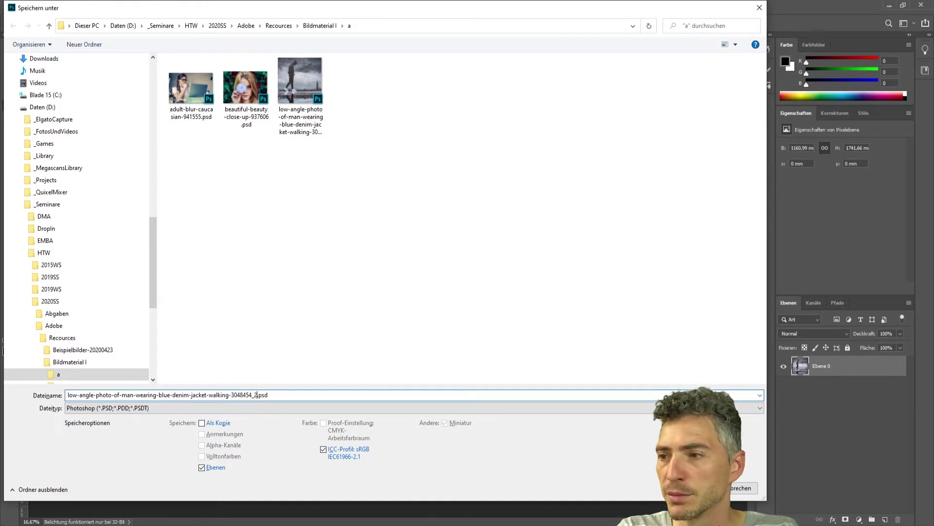
key(Return)
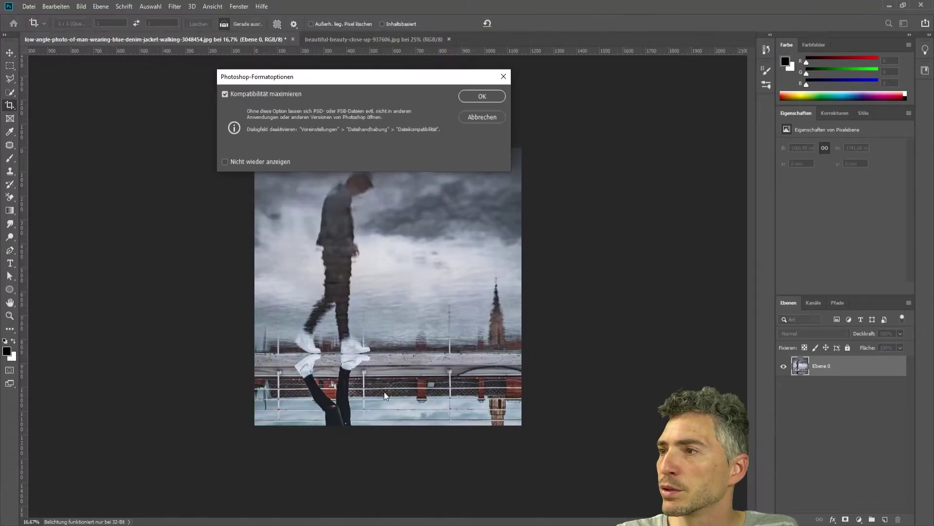
click(476, 98)
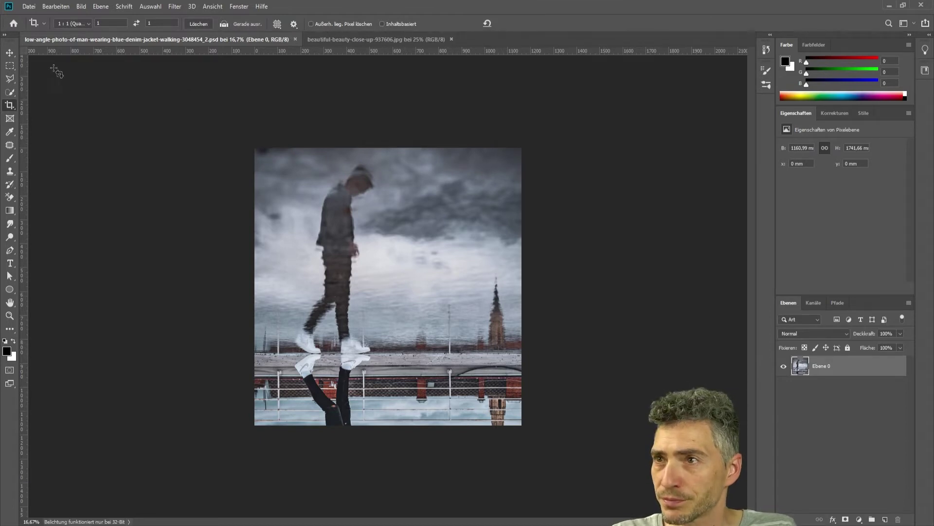
key(ctrl)
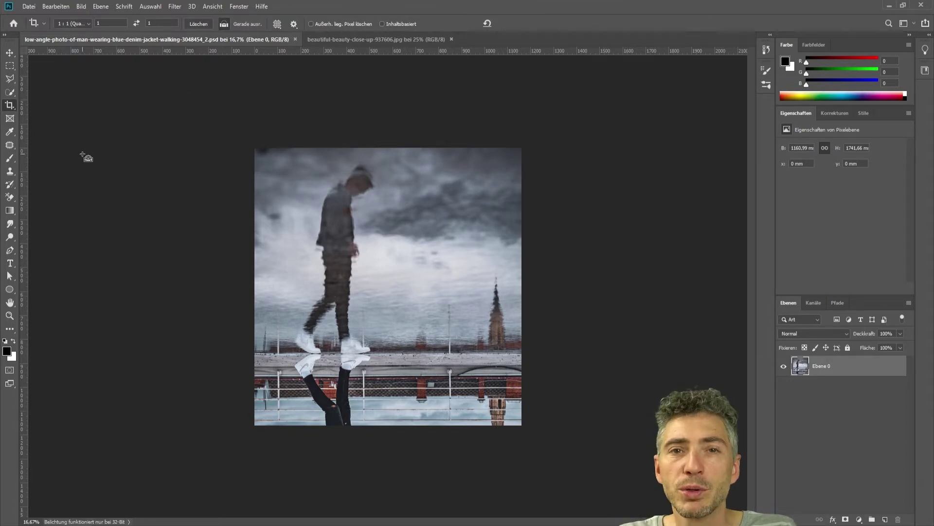
Step: Start saving a copy of the image in JPEG format
click(32, 6)
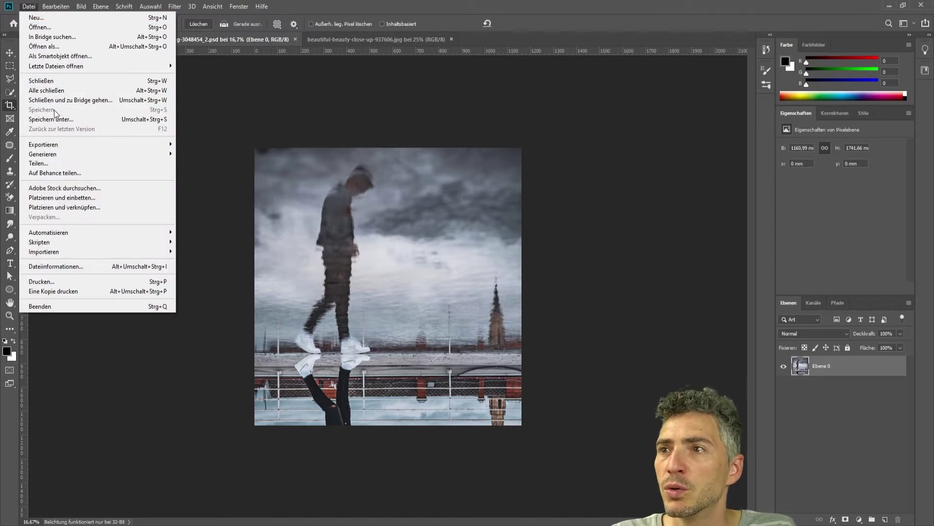
click(99, 119)
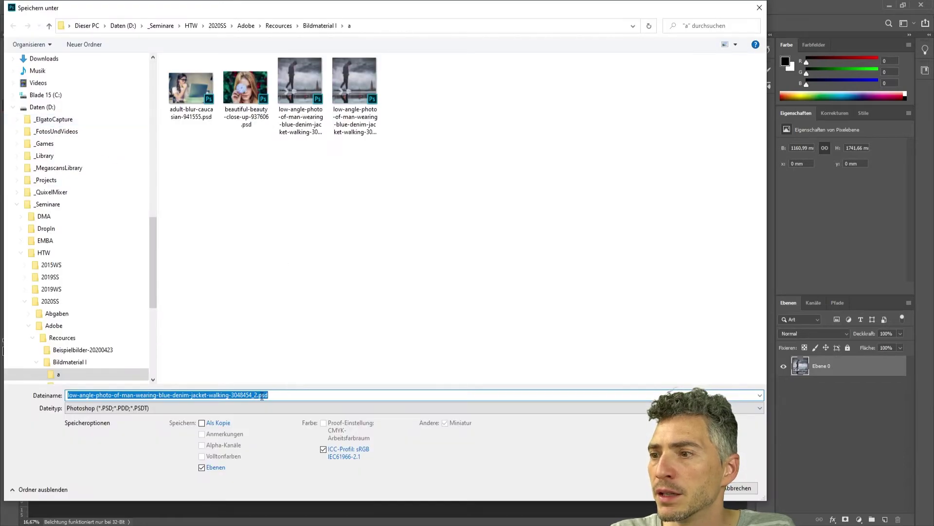
click(254, 406)
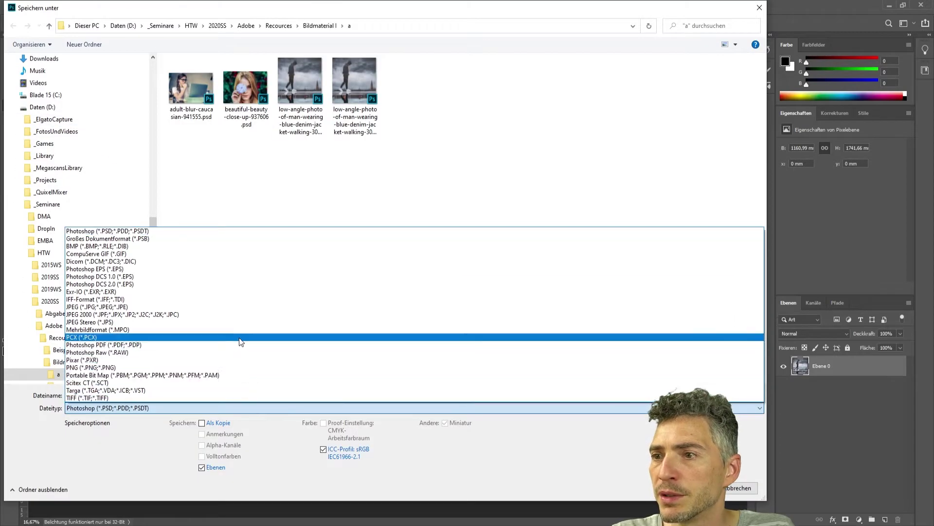
click(234, 308)
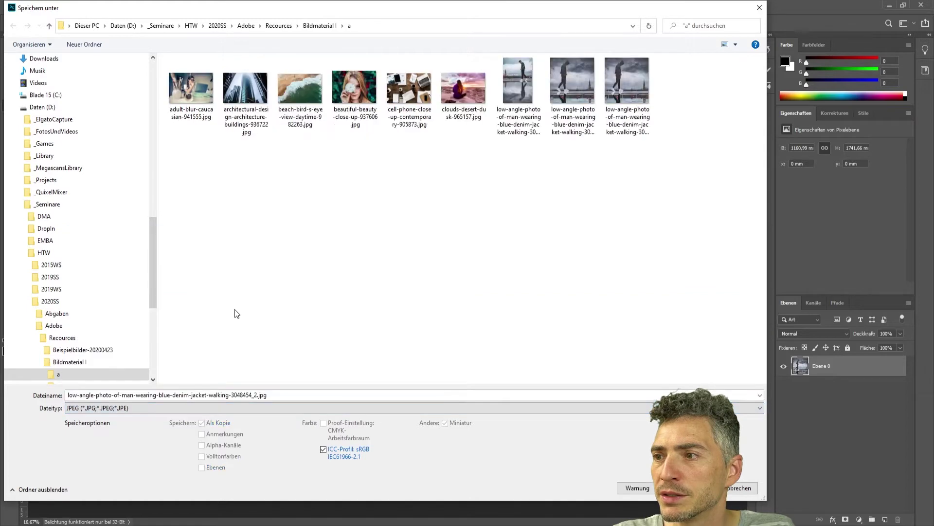
key(Return)
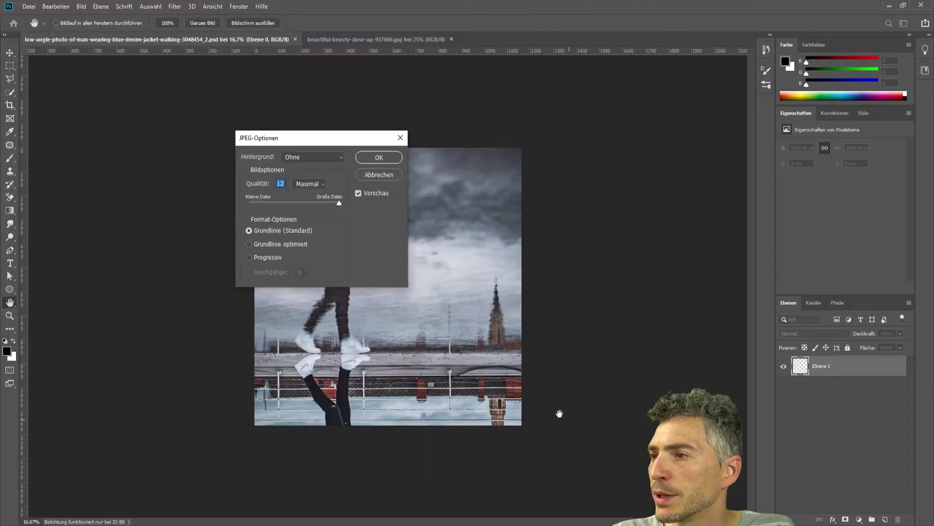
mouse_move(309, 141)
mouse_down()
mouse_move(127, 89)
mouse_move(146, 88)
mouse_up()
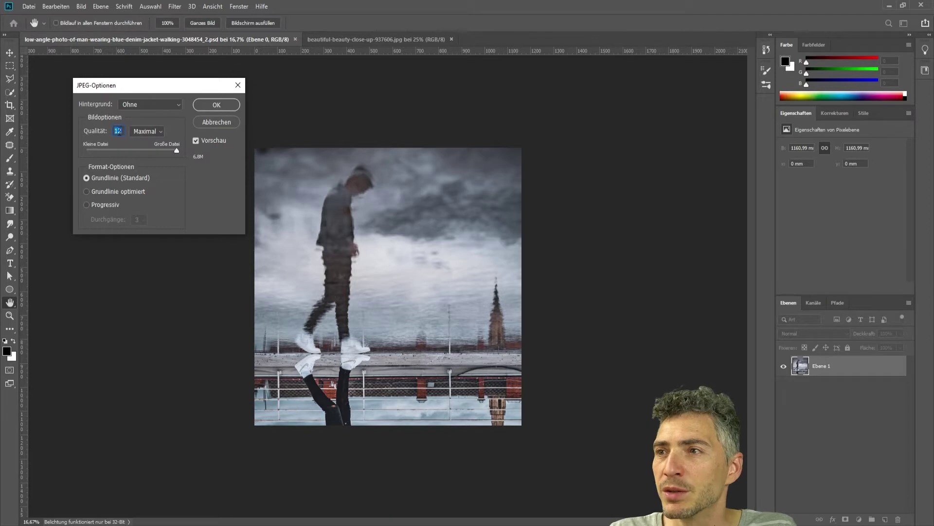
Step: Set JPEG quality to 0 (Niedrig), confirm the save, and close the Explorer window
click(155, 139)
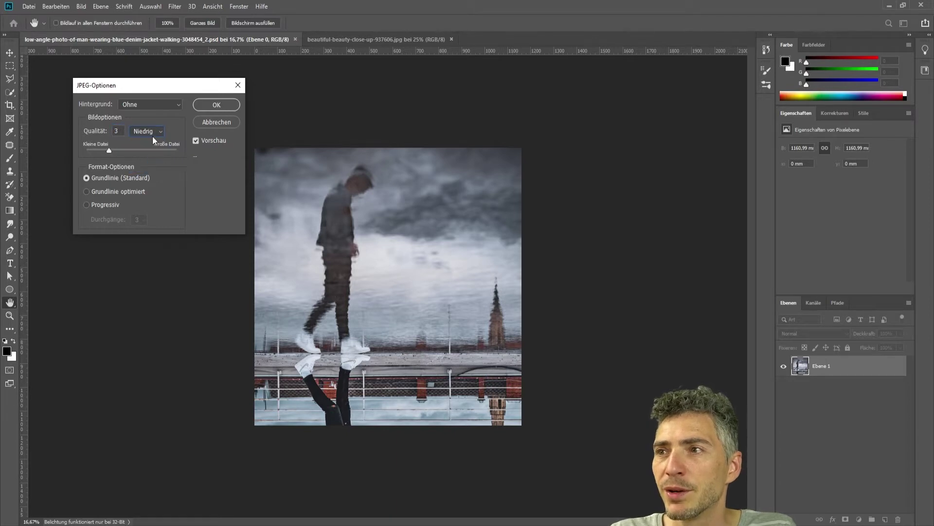
click(156, 148)
click(159, 131)
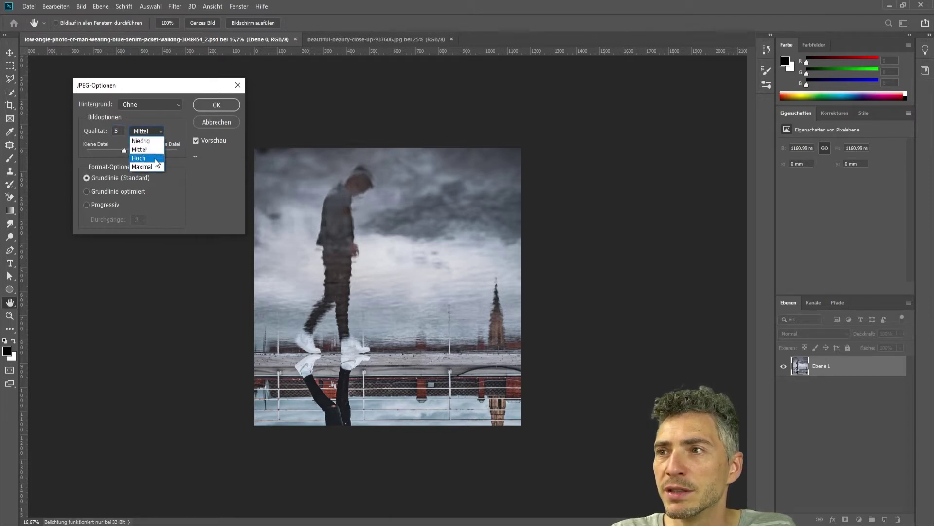
click(157, 157)
click(157, 131)
click(153, 161)
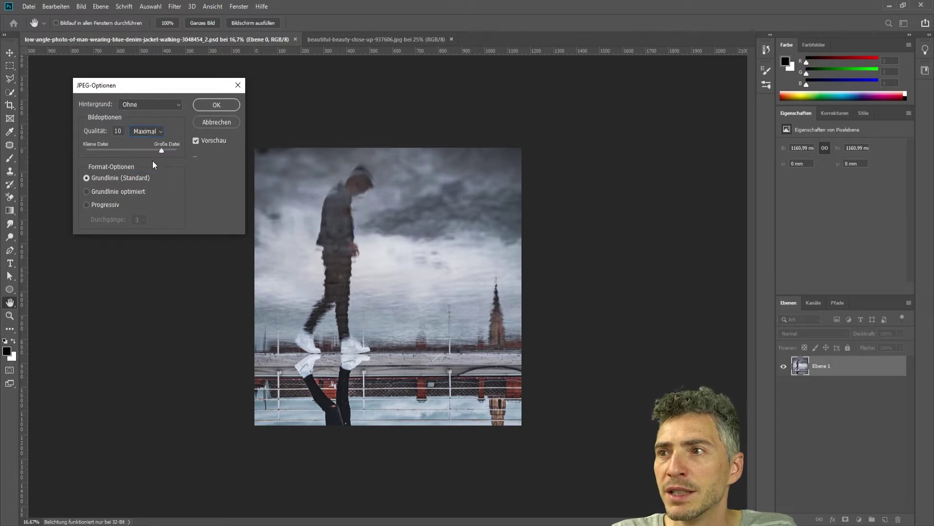
drag(162, 151, 168, 152)
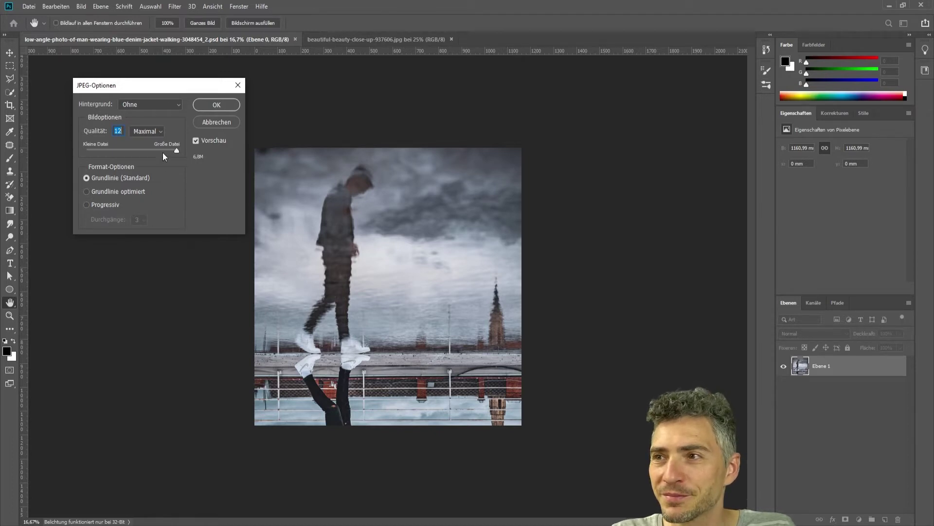
click(156, 140)
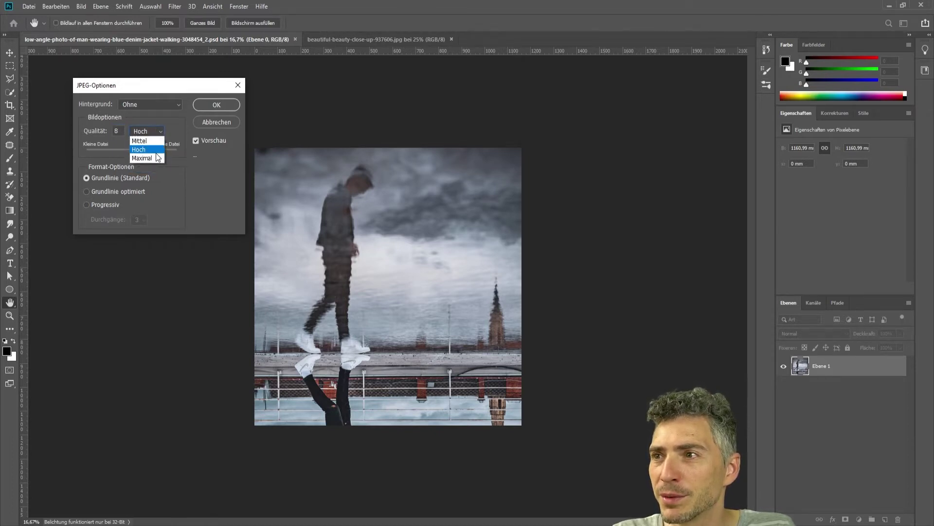
click(157, 156)
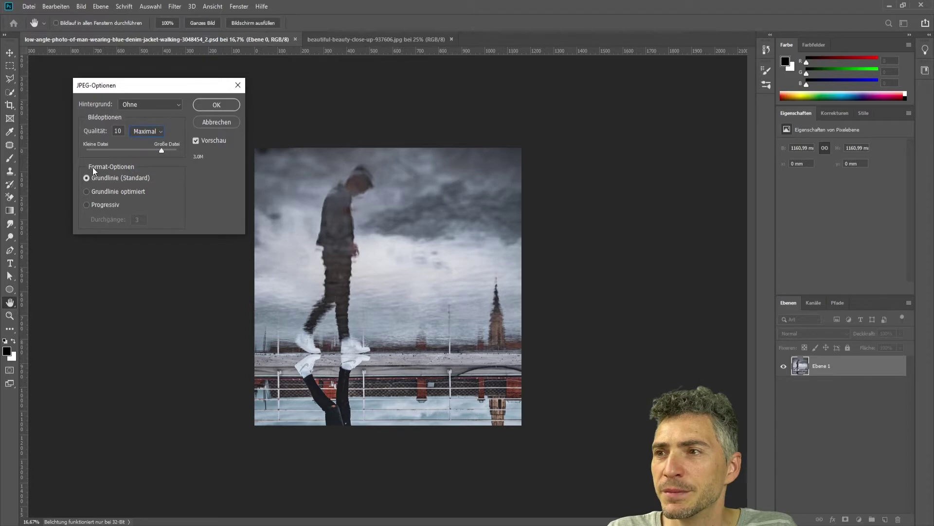
drag(160, 153, 163, 152)
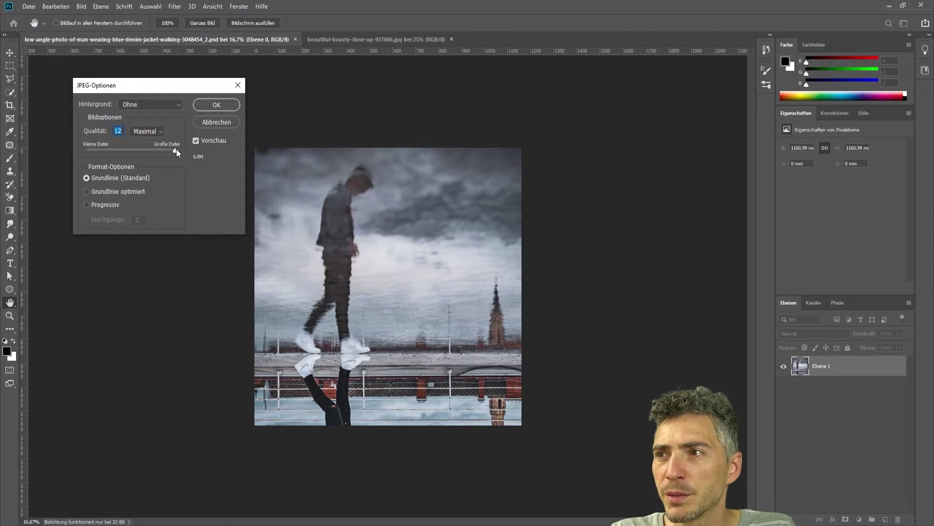
drag(125, 154, 77, 157)
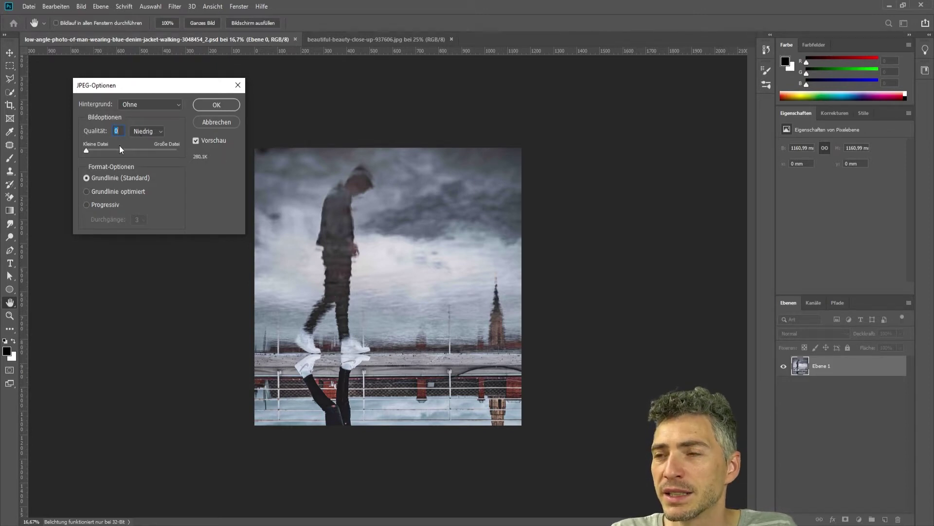
click(217, 105)
key(c)
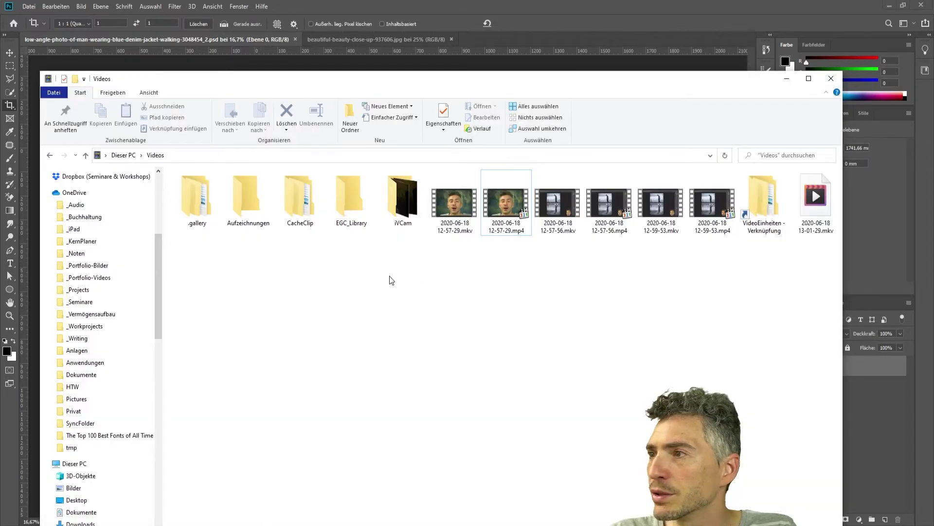
click(831, 78)
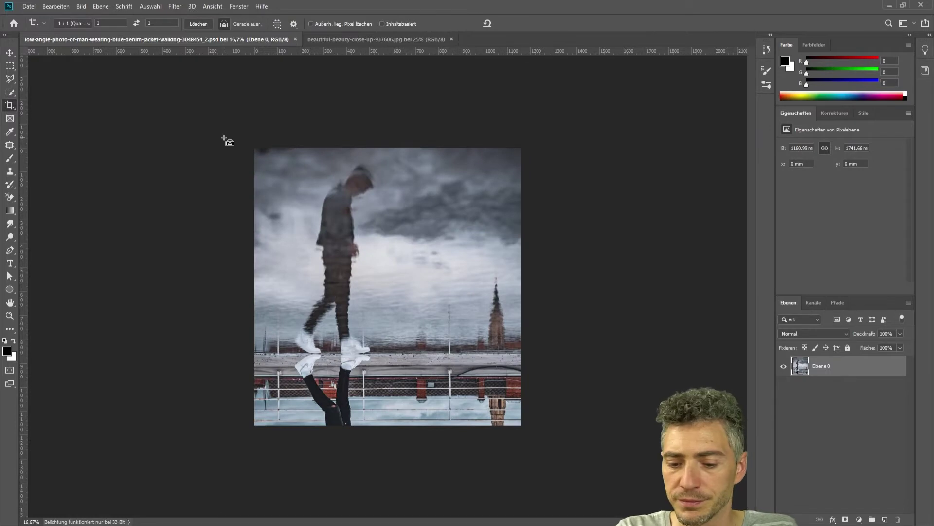
Step: Open low-angle-photo-of-man-wearing-blue-denim-jacket-walking-3048454_2.jpg as its own document
key(ctrl+o)
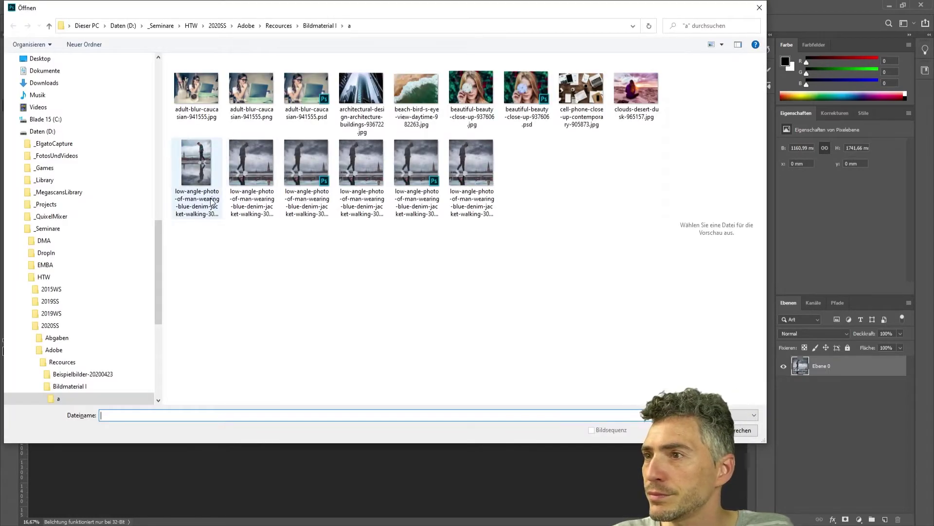
click(478, 176)
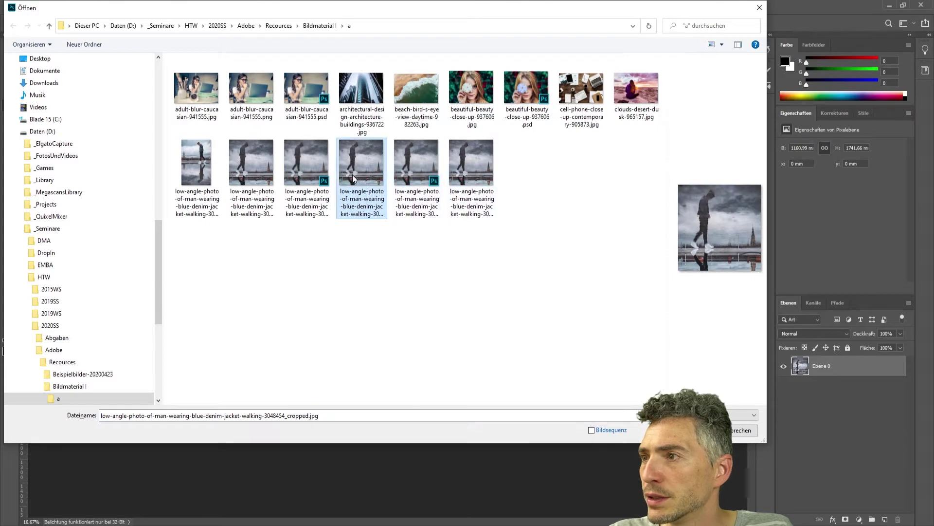
click(307, 176)
double_click(249, 171)
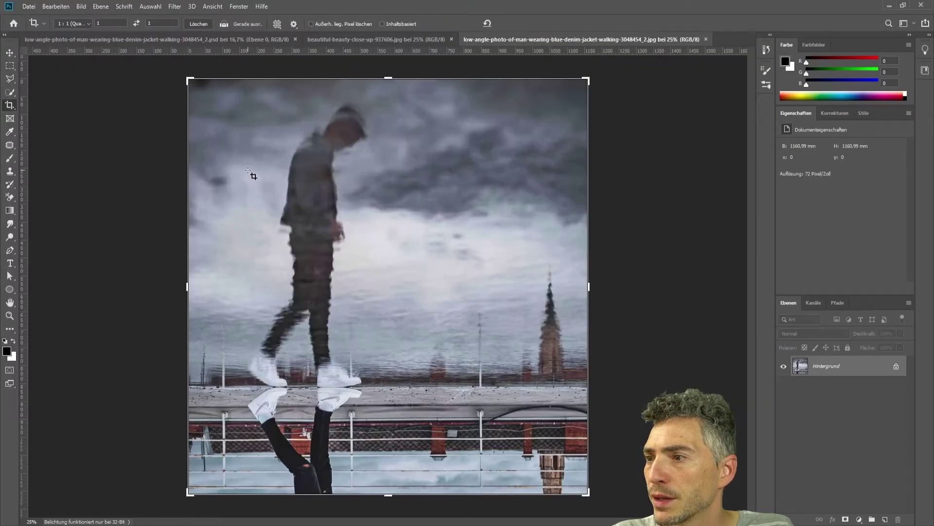
key(ctrl+plus)
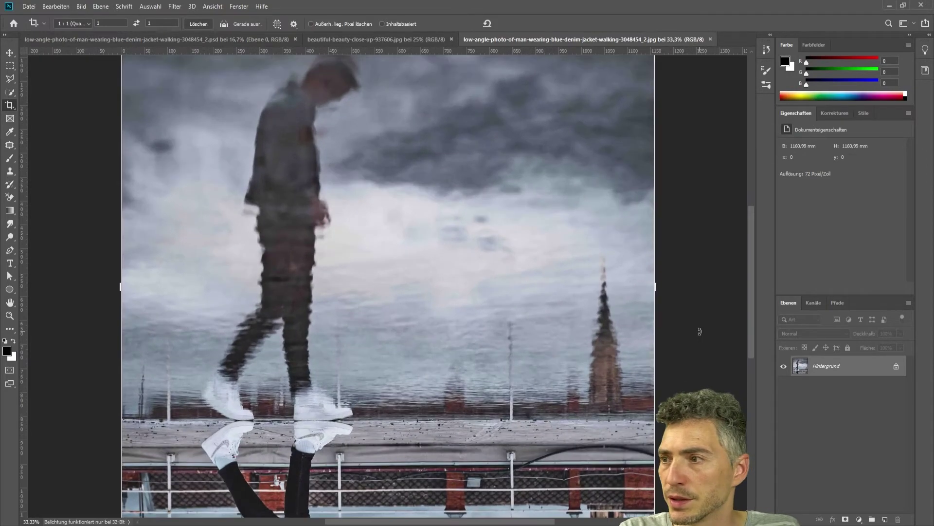
key(ctrl+plus)
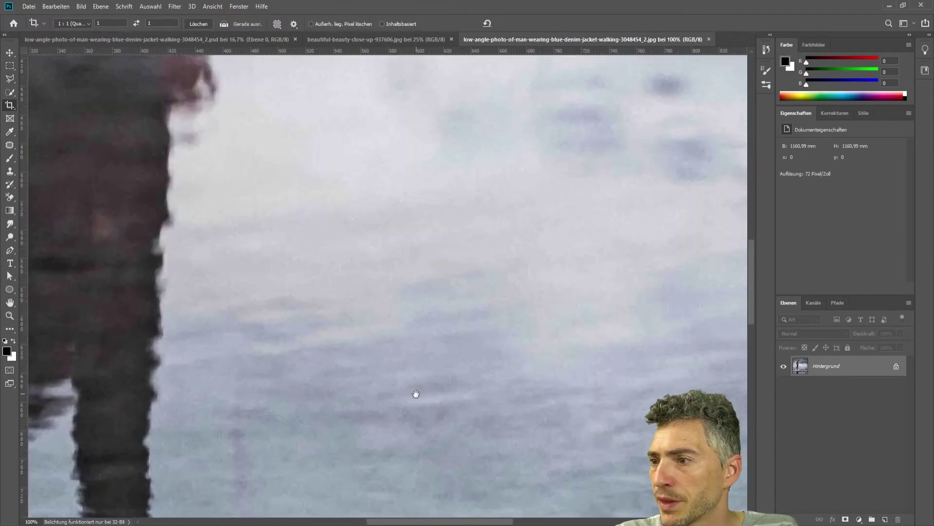
mouse_move(413, 393)
mouse_down()
mouse_move(432, 287)
mouse_move(526, 295)
mouse_up()
scroll(432, 287, down, 5)
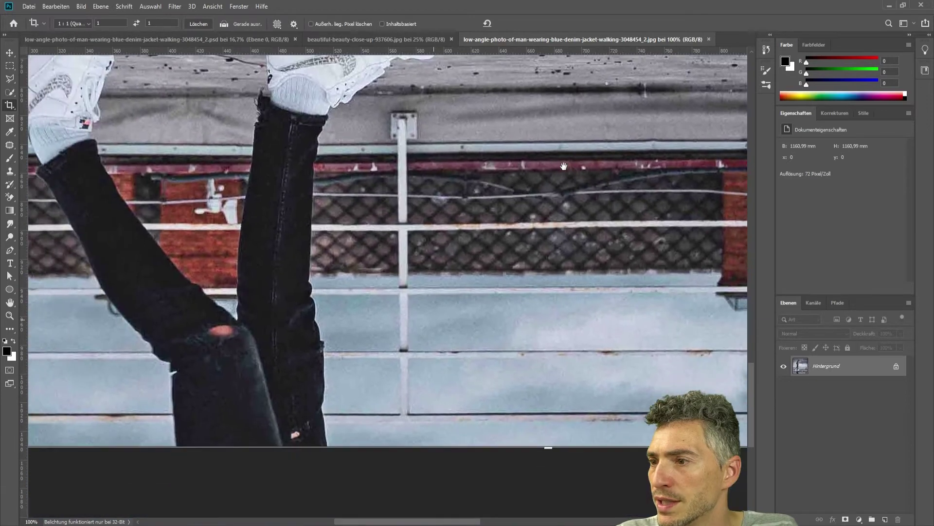
key(ctrl+plus)
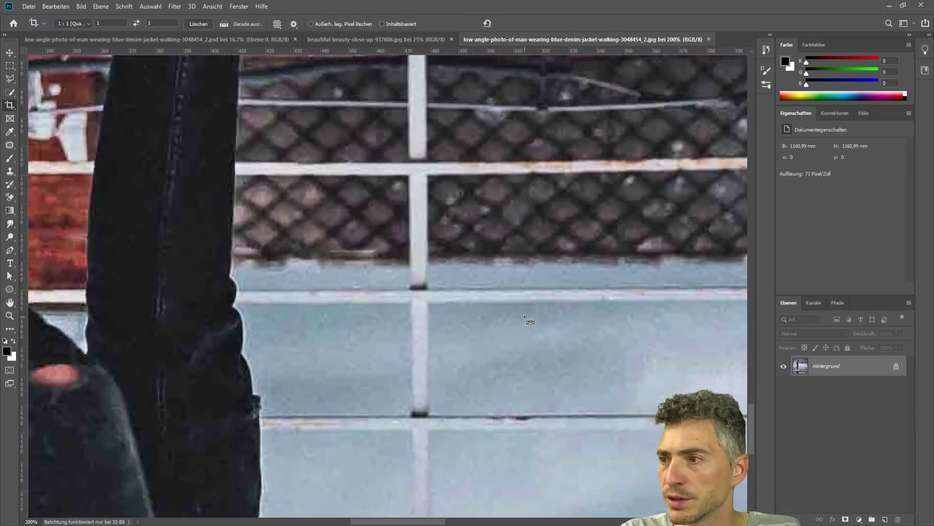
drag(348, 388, 682, 256)
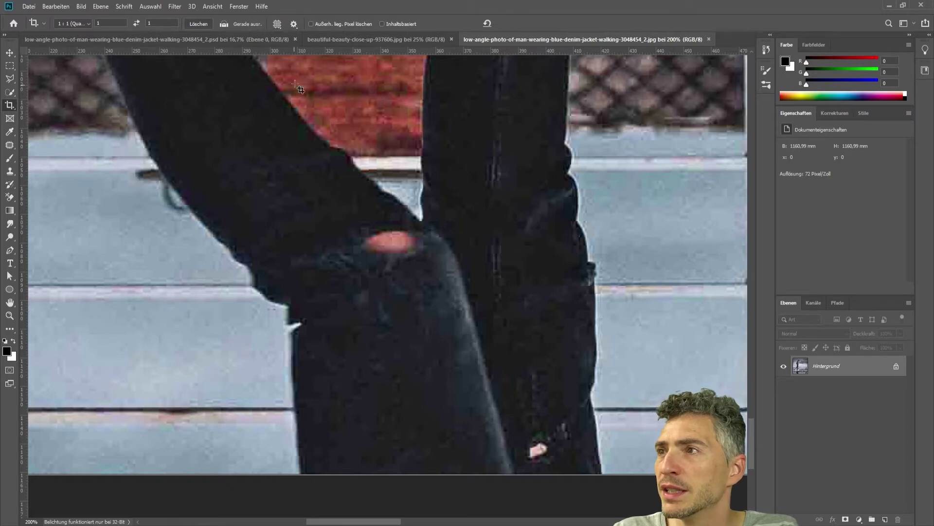
click(255, 41)
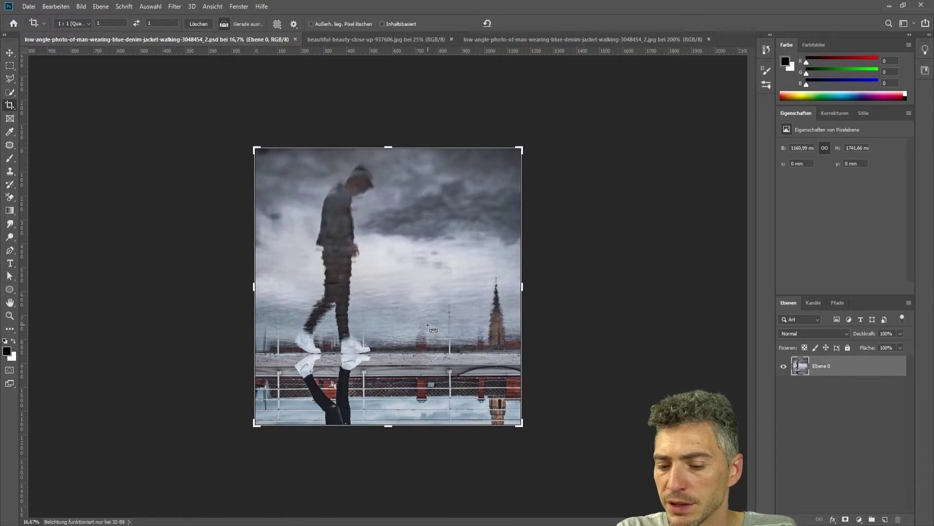
key(ctrl+plus)
scroll(428, 325, up, 3)
scroll(432, 330, up, 2)
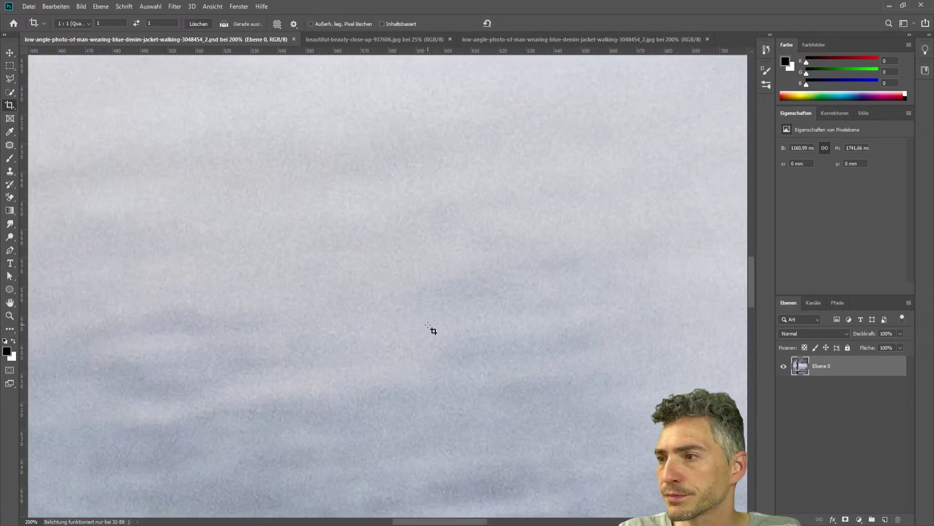
drag(432, 329, 597, 63)
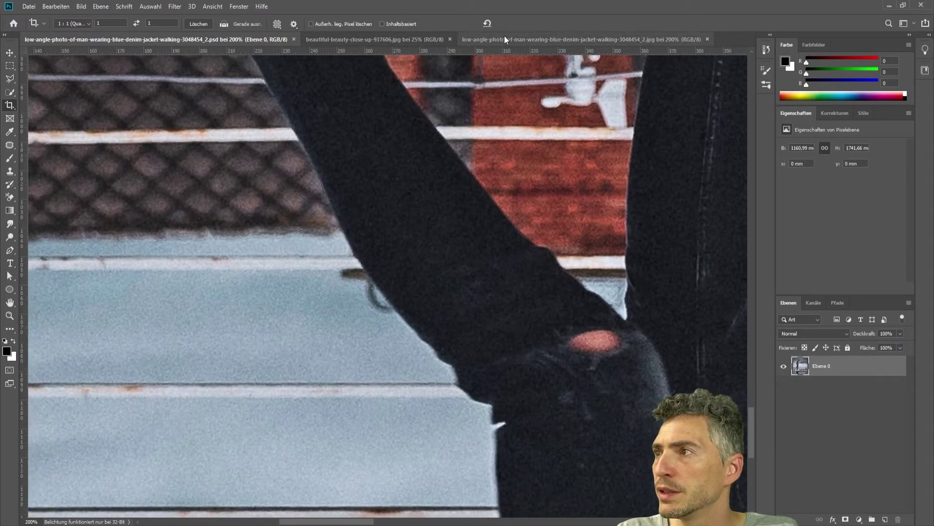
click(513, 39)
drag(290, 409, 431, 407)
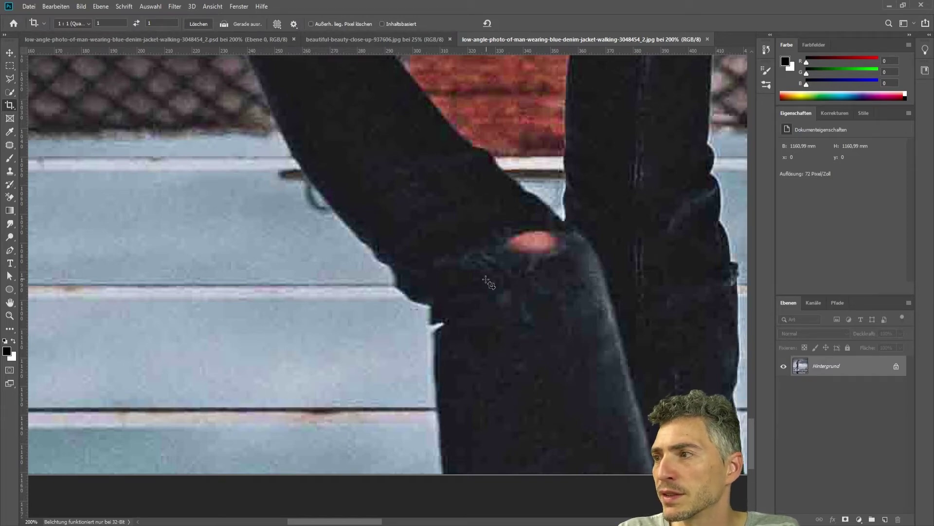
scroll(526, 316, down, 1)
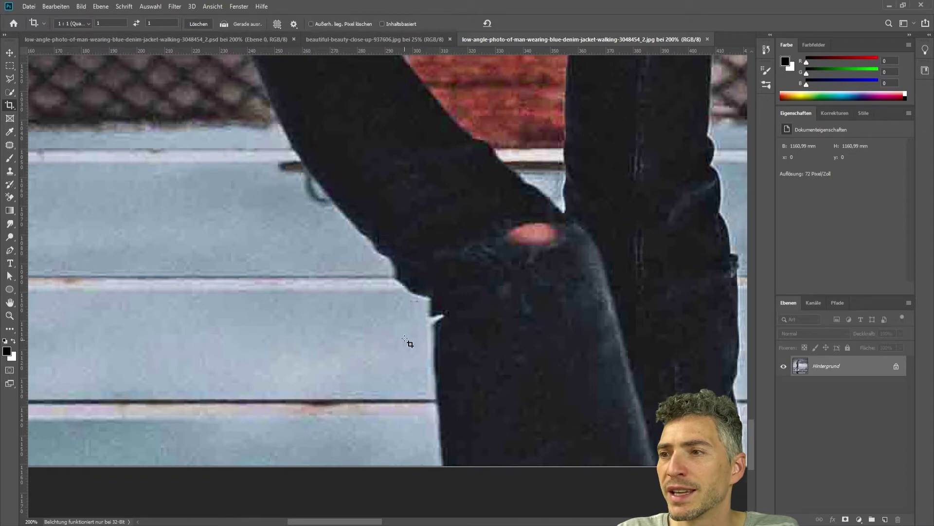
Step: From the PSD tab, save a JPEG copy with _HQ added to the name, at Qualität 12
click(226, 38)
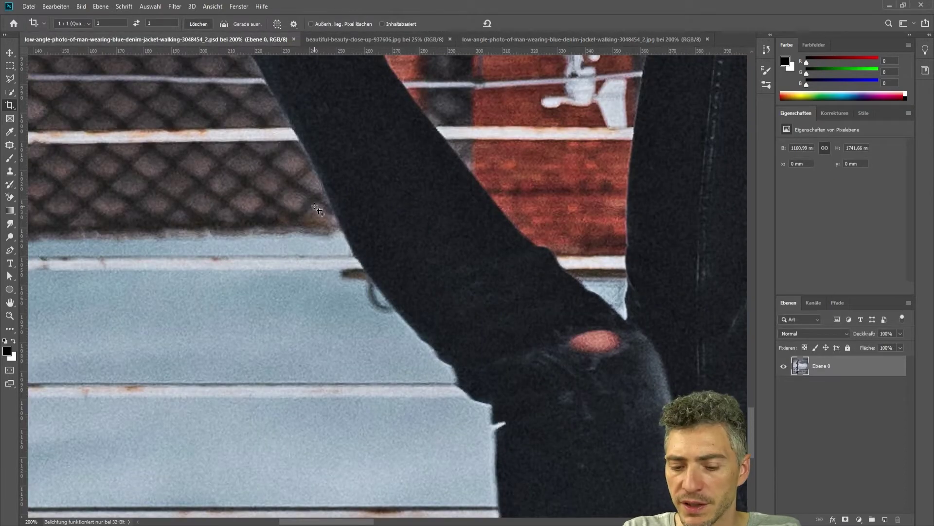
click(29, 6)
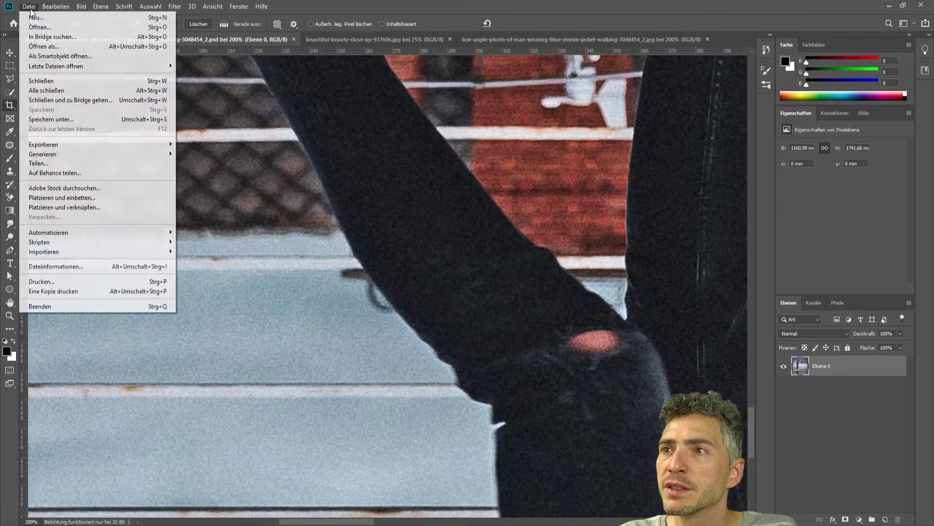
click(70, 125)
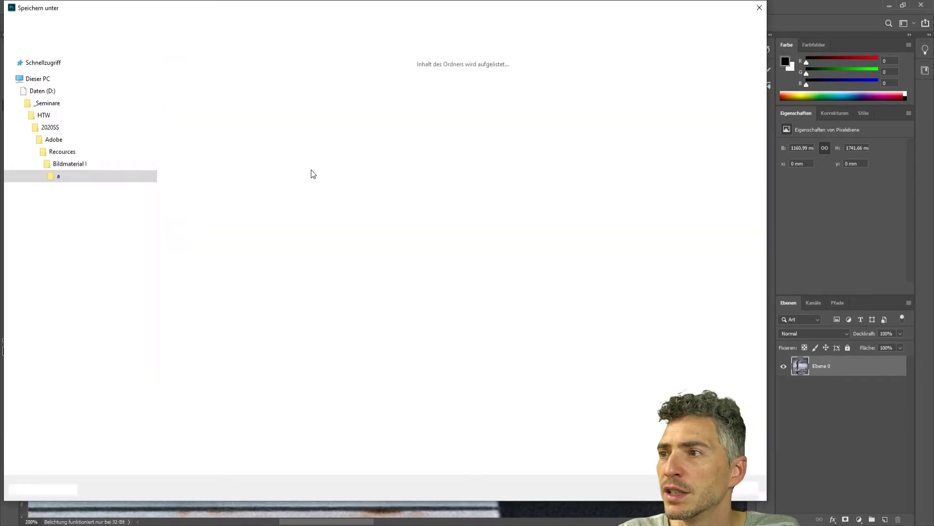
click(273, 407)
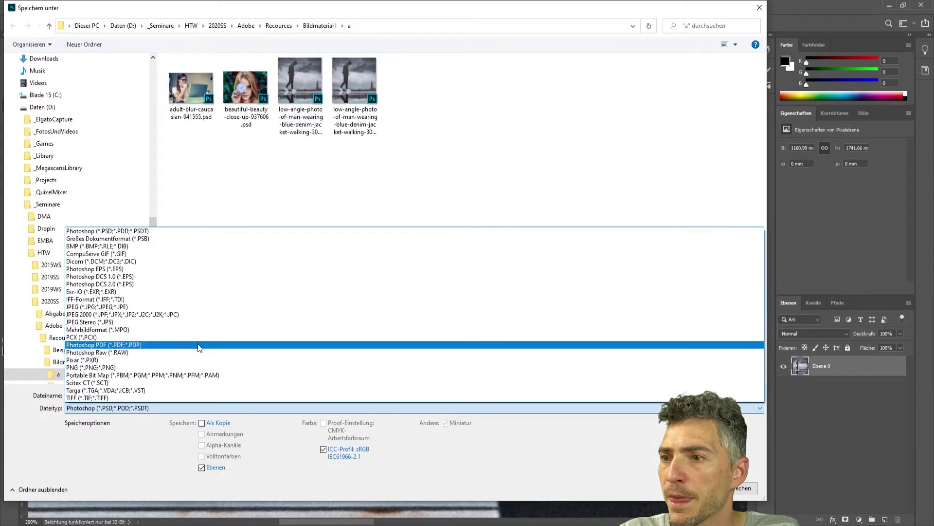
click(194, 308)
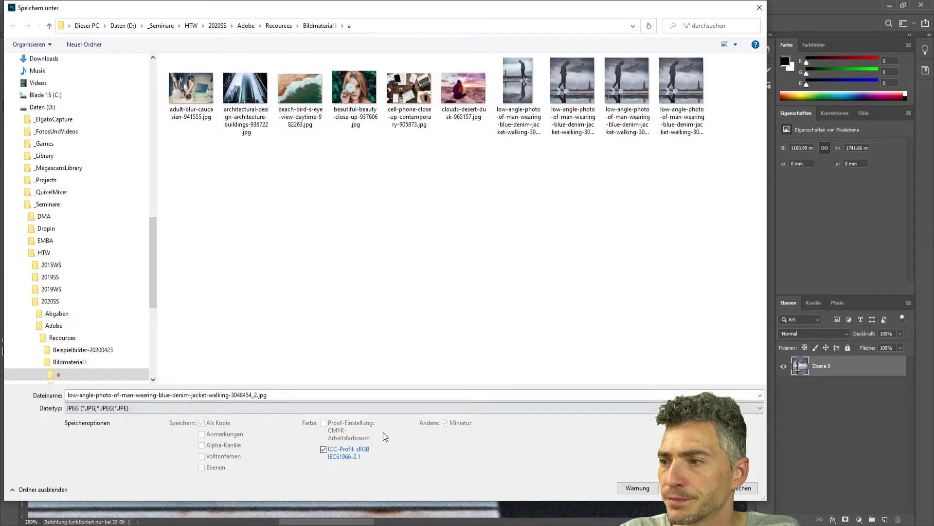
double_click(258, 394)
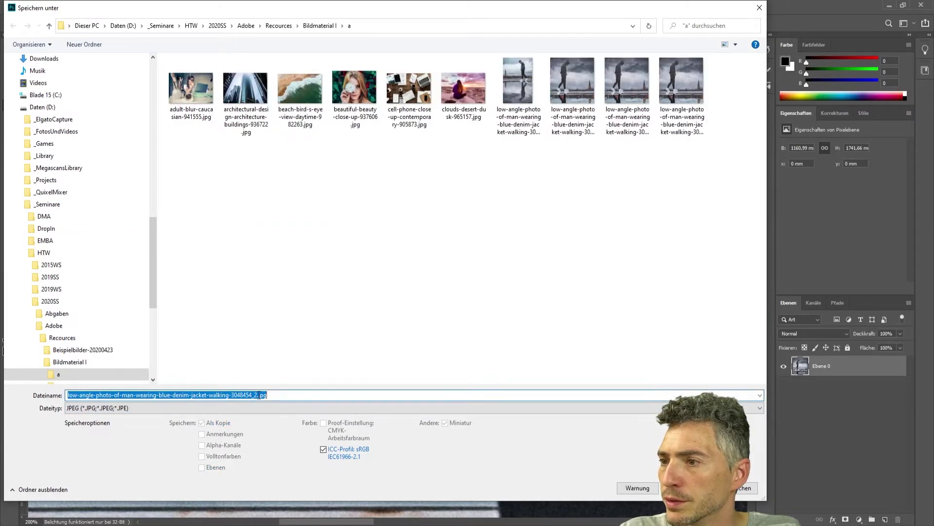
click(257, 395)
text(_HQ)
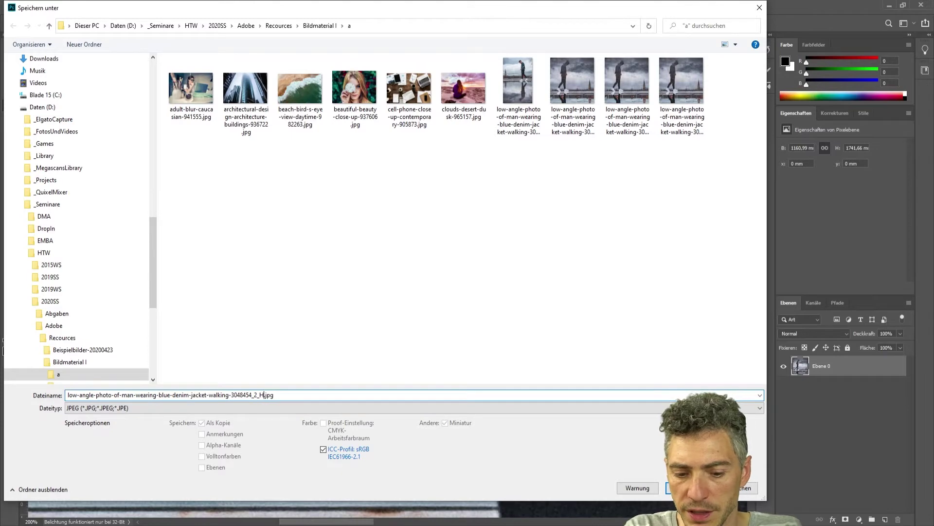
key(Return)
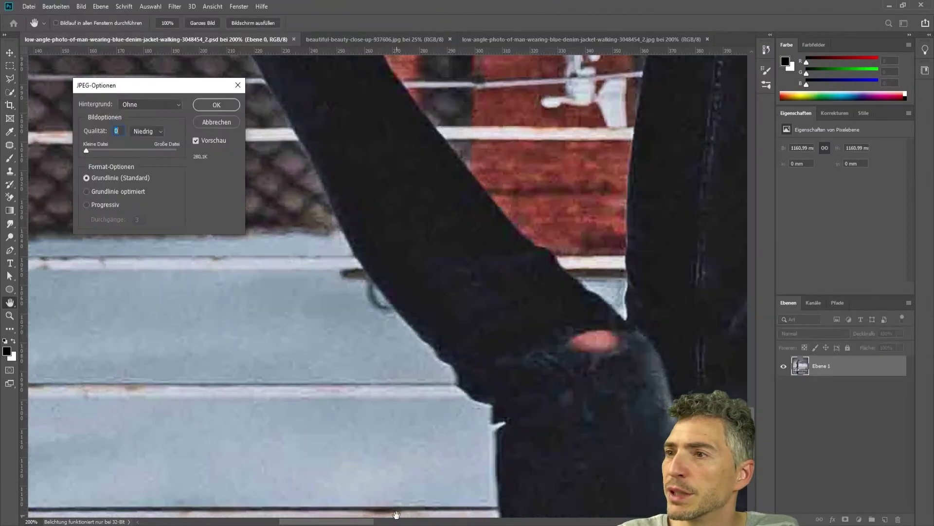
drag(147, 148, 201, 151)
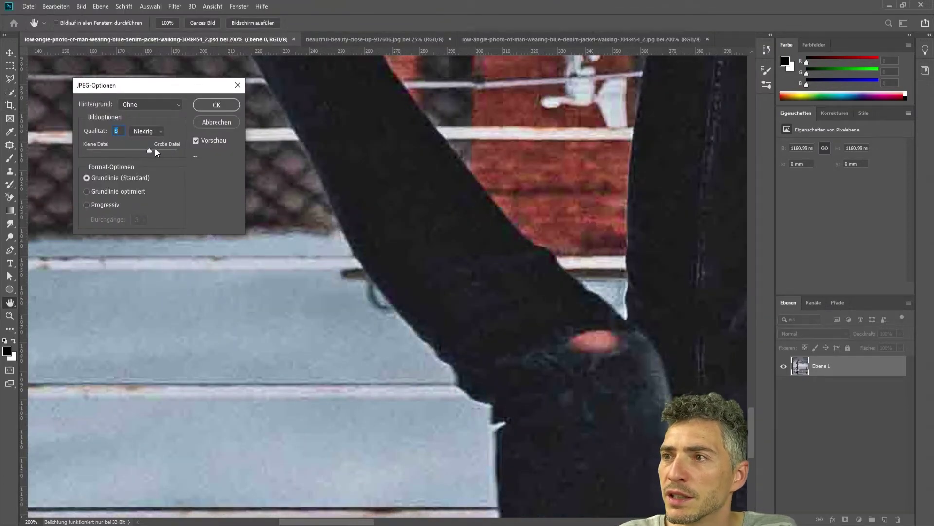
click(223, 105)
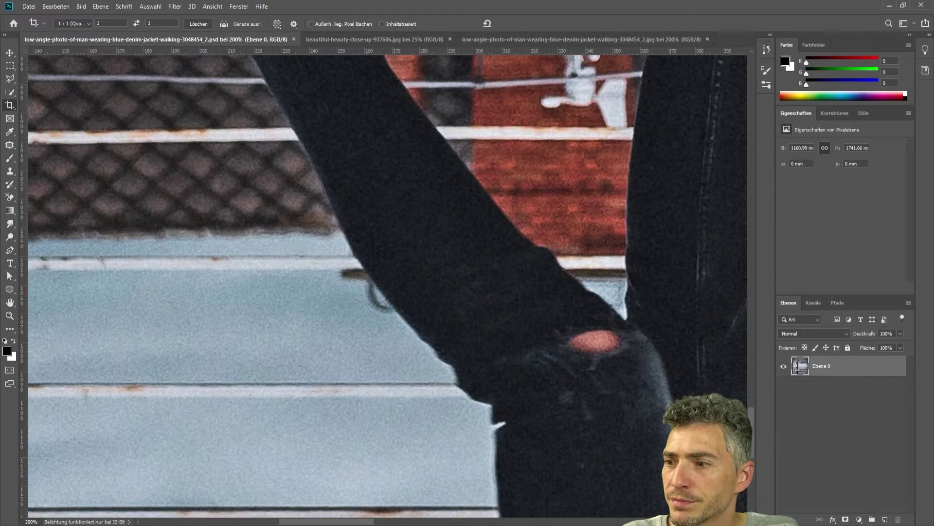
Step: Open the _2_HQ.jpg copy of the walking-man photo
click(224, 24)
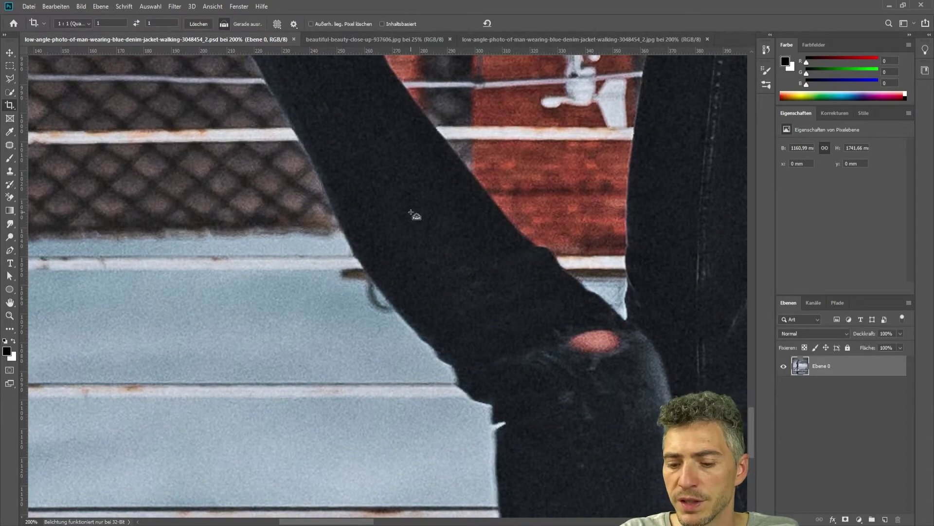
key(ctrl+o)
click(251, 161)
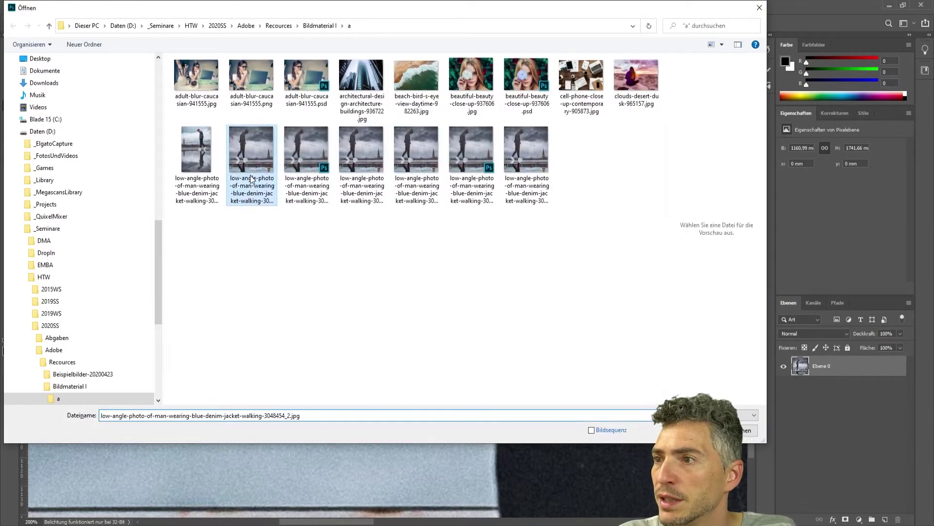
click(299, 156)
click(345, 153)
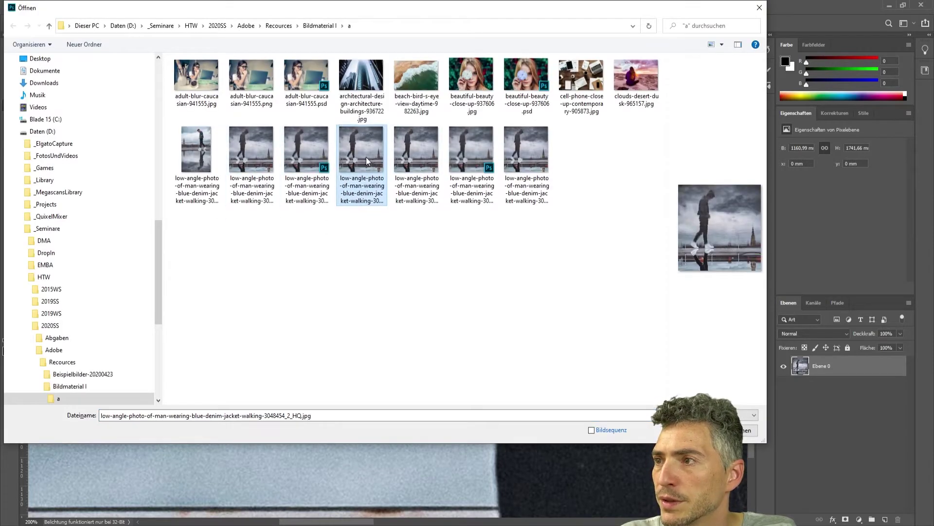
double_click(366, 156)
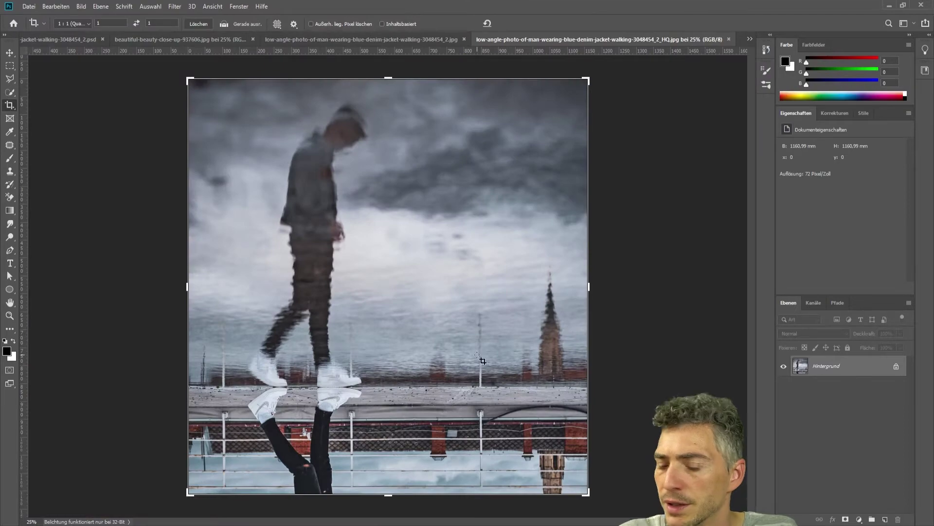
Step: Zoom to 200% and pan to inspect the knee, shoe and railing detail
key(ctrl+plus)
key(ctrl+plus)
key(ctrl+plus)
key(ctrl+plus)
key(ctrl+plus)
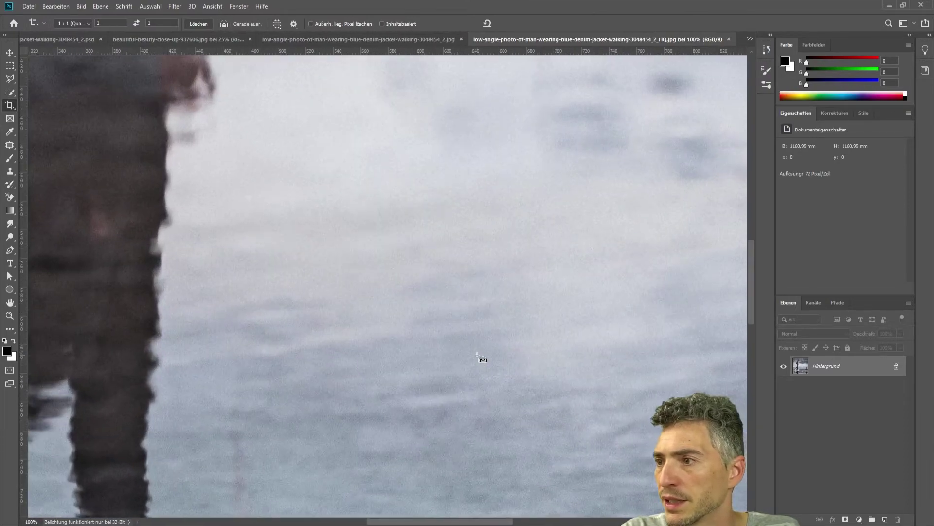
drag(279, 355, 734, 108)
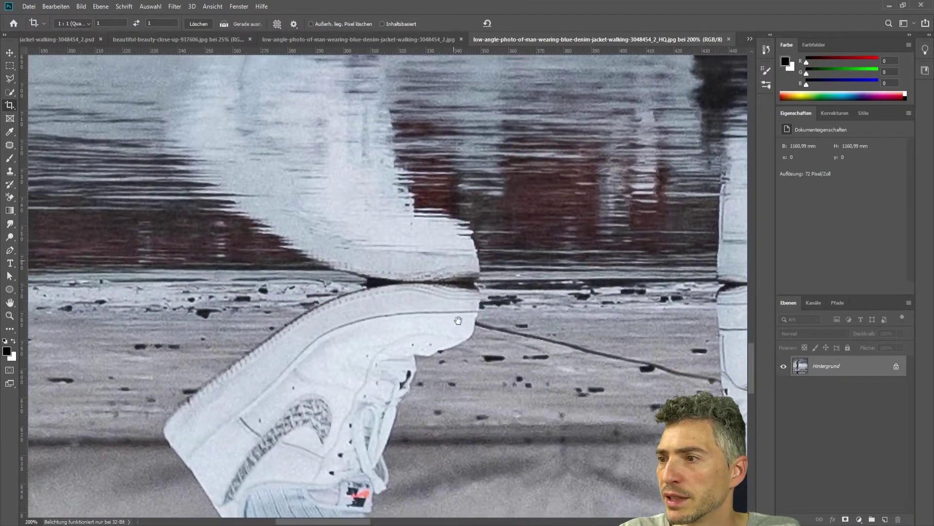
scroll(546, 354, down, 5)
scroll(472, 282, down, 5)
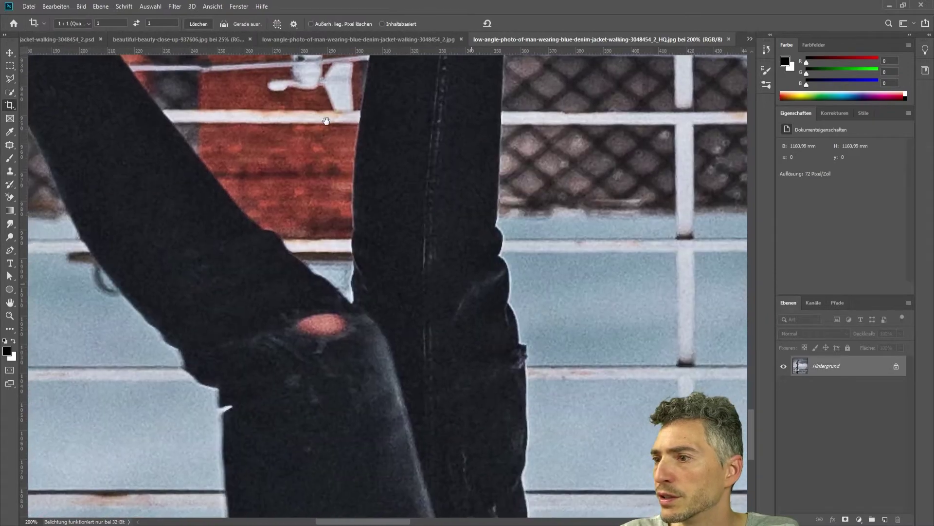
scroll(677, 84, down, 3)
drag(677, 85, 700, 91)
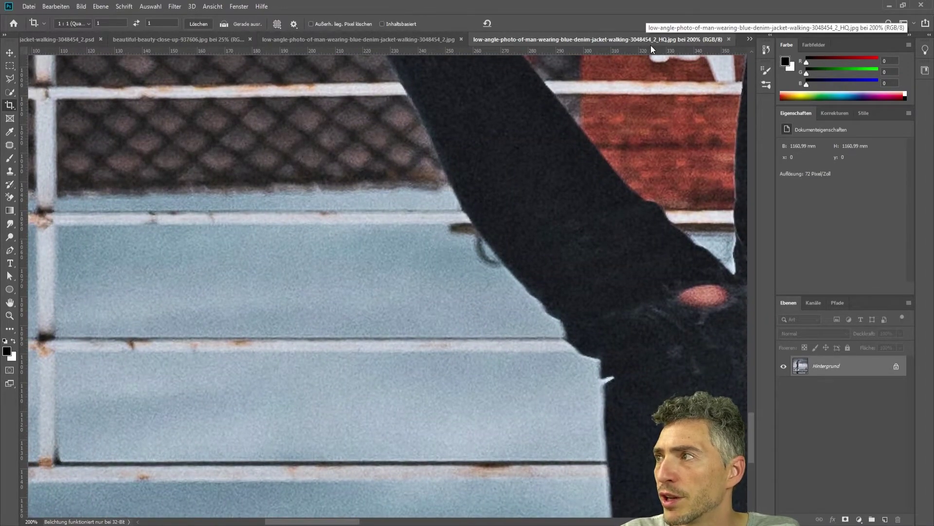
Step: Switch to the document tab of the woman holding a white flower
click(45, 39)
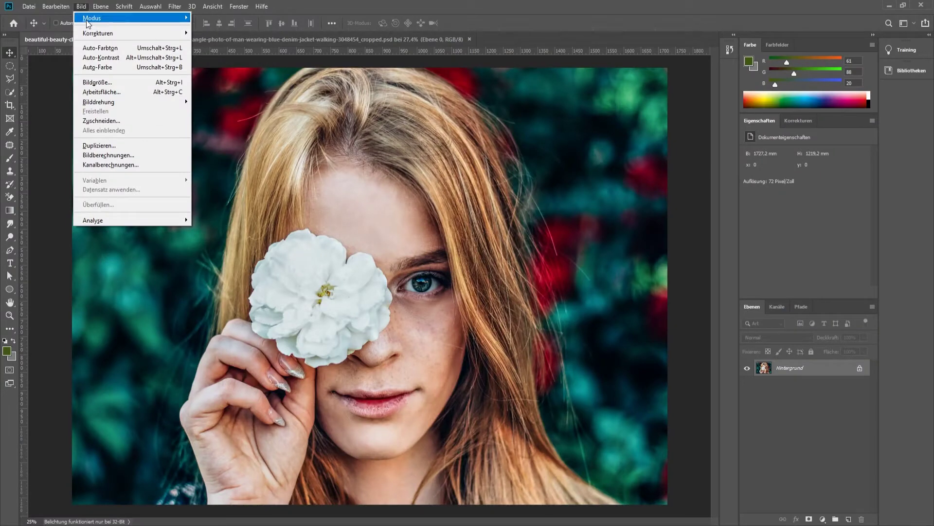
mouse_move(98, 33)
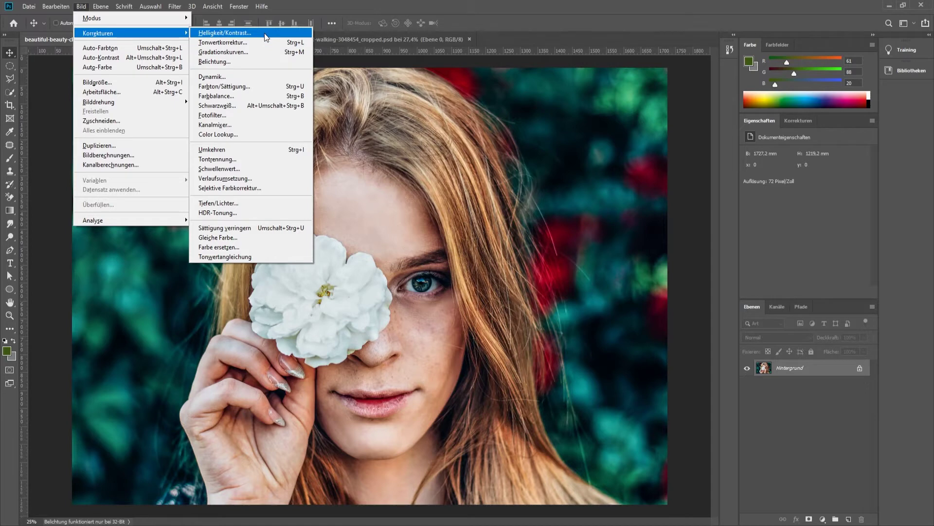
Step: Open Helligkeit/Kontrast beside the face and test a sharp brightness increase
click(265, 33)
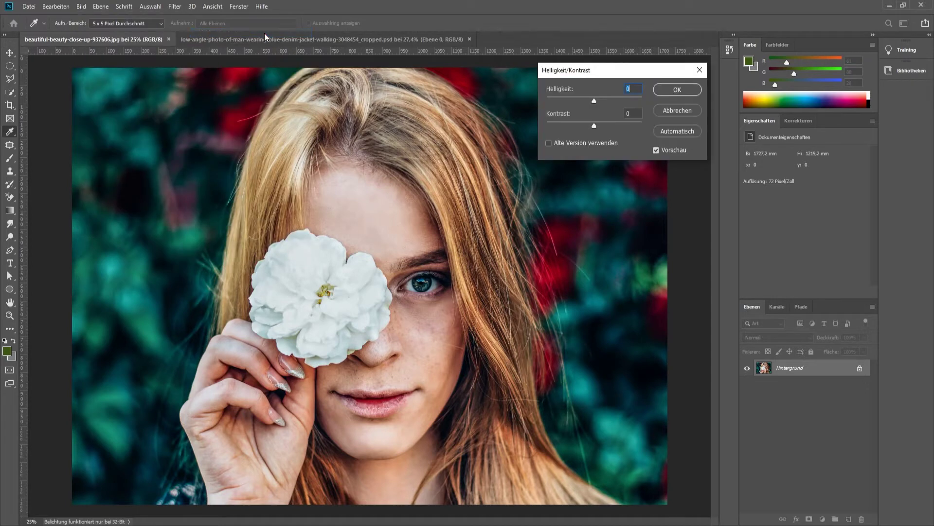
drag(594, 68, 244, 81)
click(81, 7)
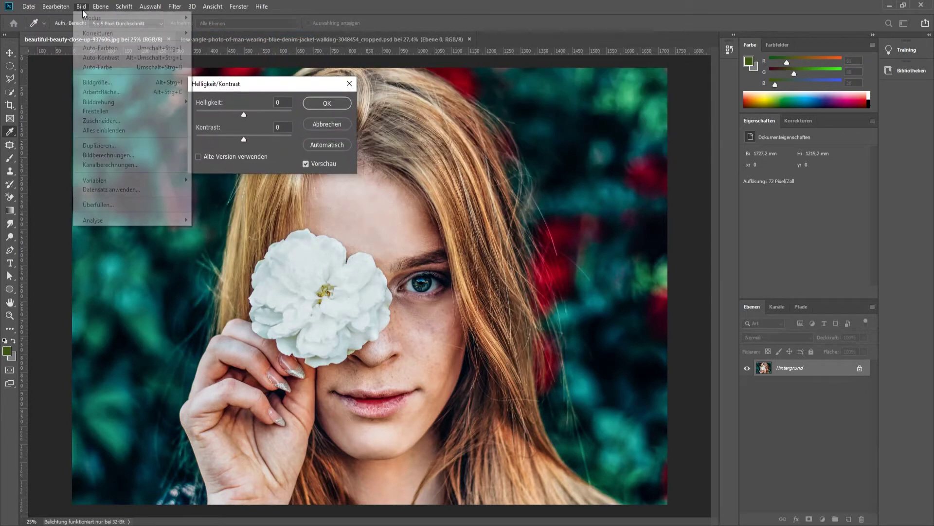
click(225, 83)
mouse_move(227, 85)
mouse_down()
mouse_move(492, 109)
mouse_move(515, 98)
mouse_up()
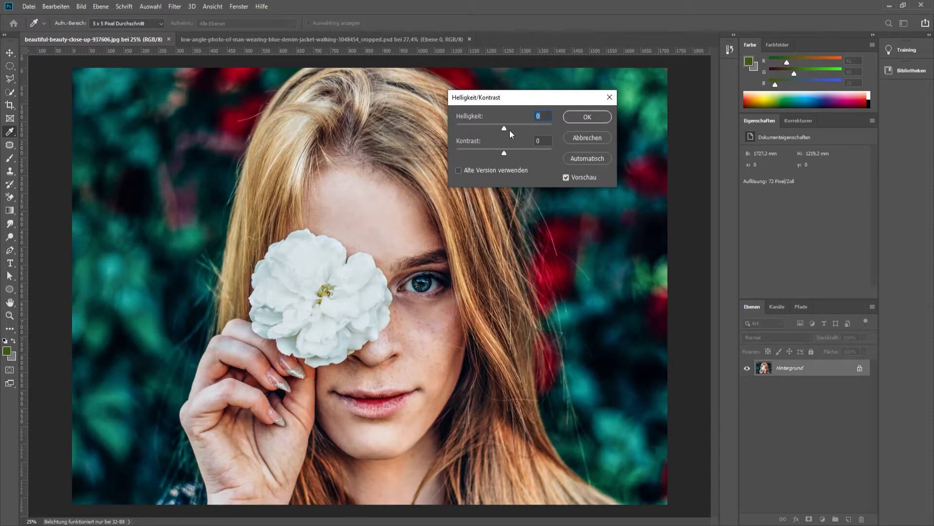
mouse_move(503, 127)
mouse_down()
mouse_move(548, 127)
mouse_move(459, 133)
mouse_move(512, 129)
mouse_move(526, 150)
mouse_move(465, 150)
mouse_move(529, 142)
mouse_move(473, 152)
mouse_move(527, 156)
mouse_up()
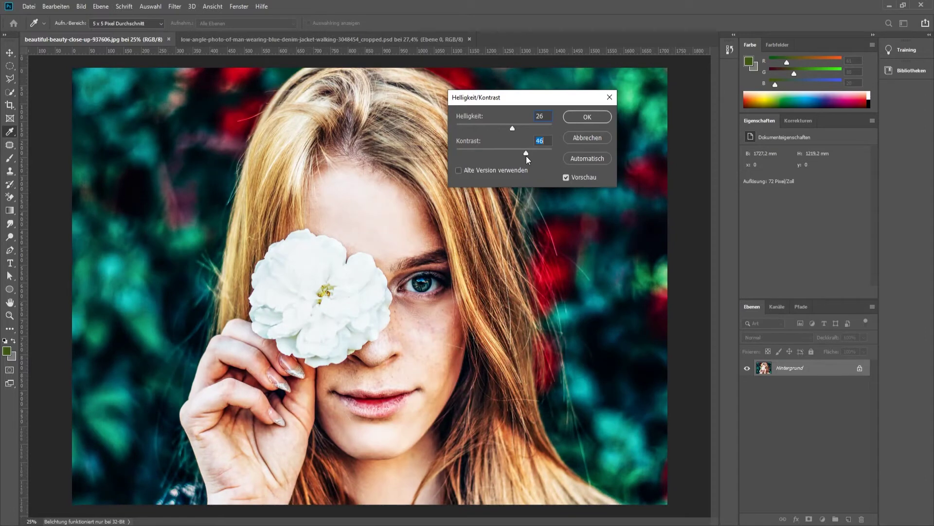
Step: Apply Automatisch (brightness 17, contrast 16) and toggle Vorschau to compare with the original
click(588, 159)
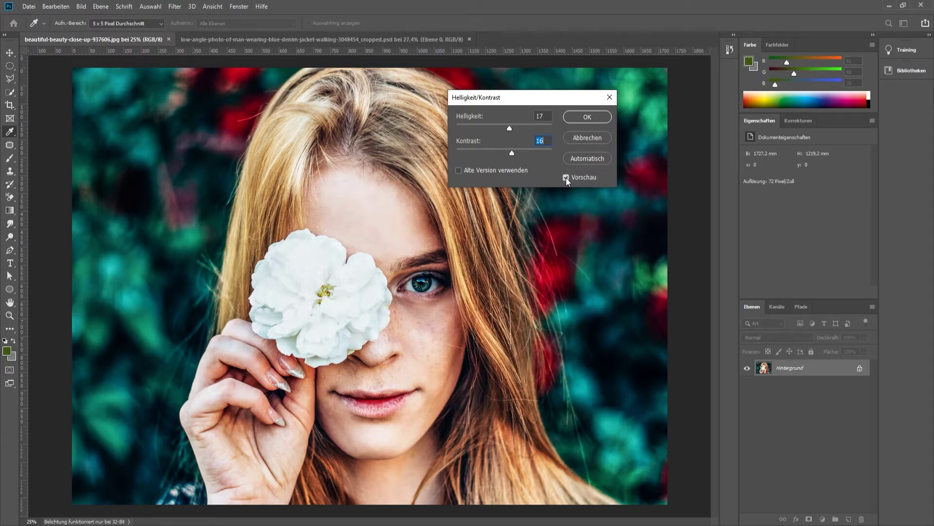
click(565, 177)
click(566, 177)
click(565, 177)
click(565, 177)
click(565, 177)
click(566, 177)
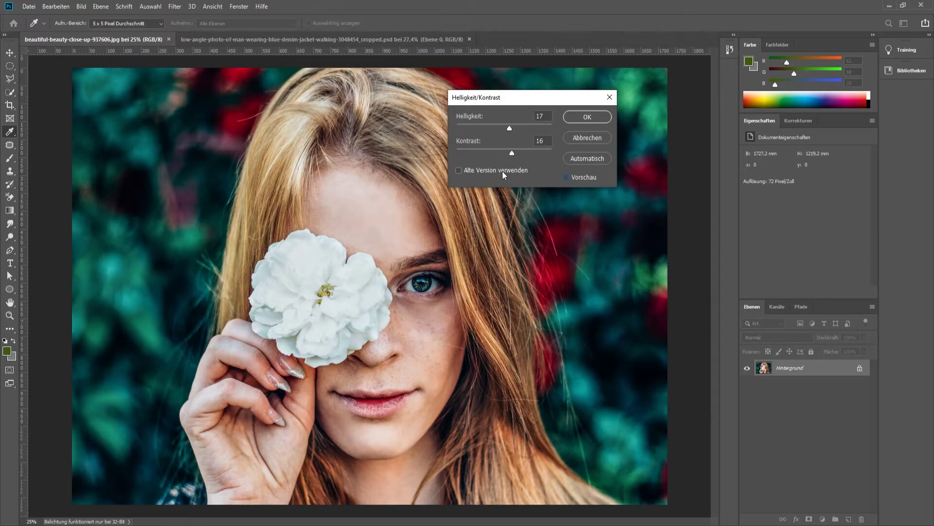
click(582, 176)
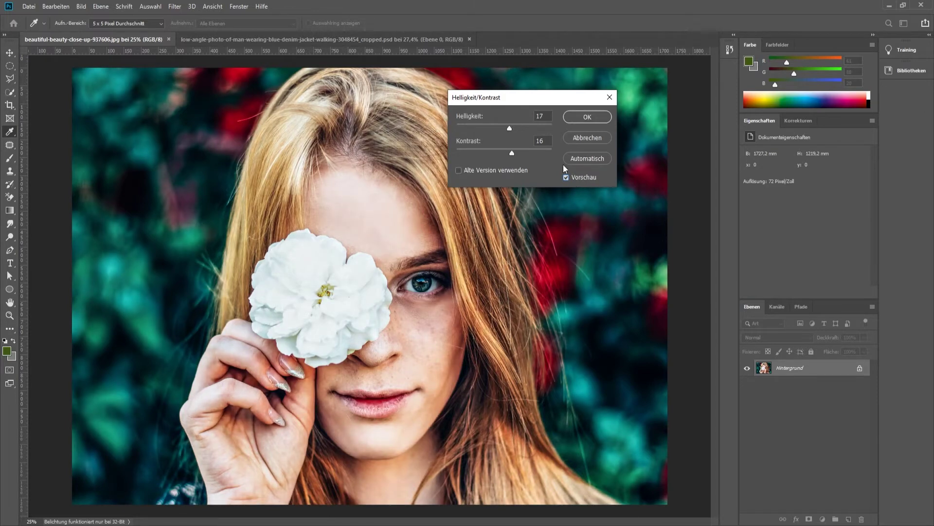
Step: Enable Alte Version verwenden and push Helligkeit and Kontrast to extreme values
click(477, 171)
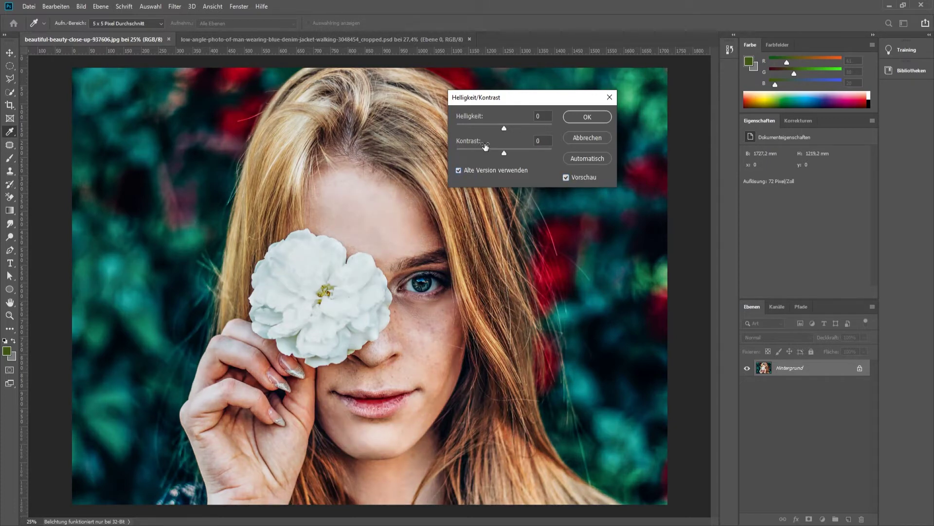
mouse_move(504, 128)
mouse_down()
mouse_move(532, 128)
mouse_move(433, 125)
mouse_move(556, 119)
mouse_move(433, 127)
mouse_move(504, 123)
mouse_move(508, 153)
mouse_move(564, 158)
mouse_move(450, 156)
mouse_up()
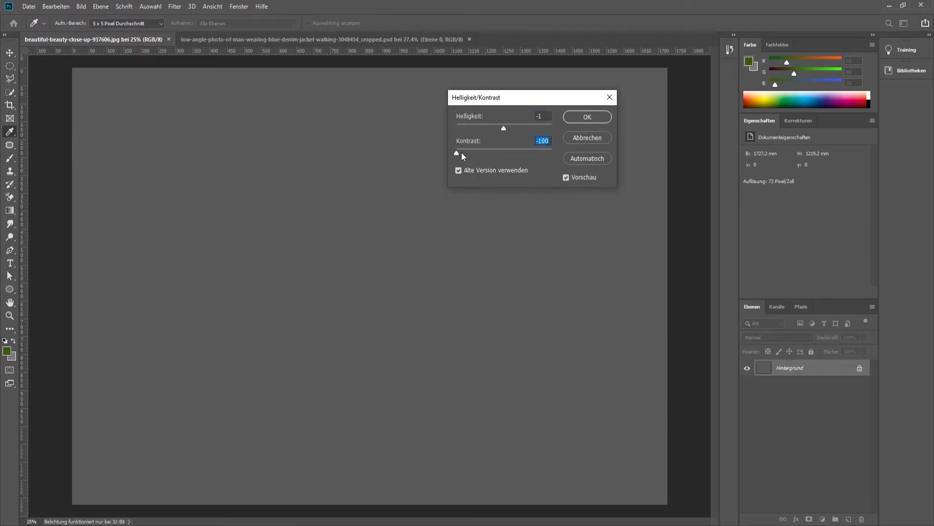
drag(457, 155, 555, 154)
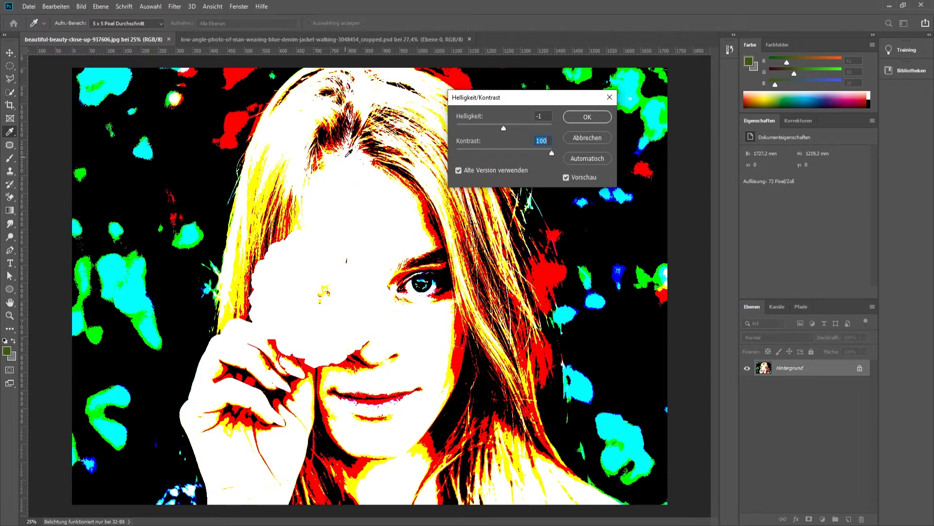
click(502, 171)
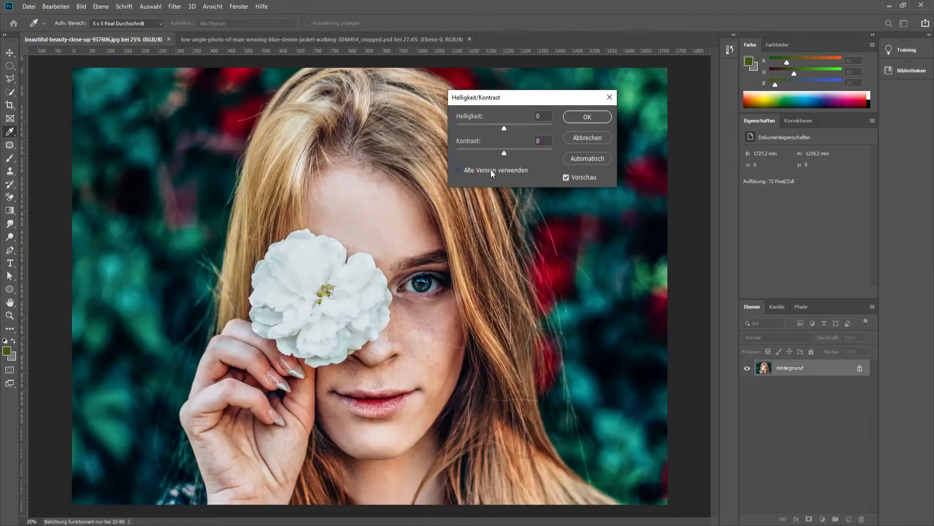
click(490, 170)
click(490, 170)
mouse_move(535, 100)
mouse_down()
mouse_move(527, 106)
mouse_move(521, 90)
mouse_up()
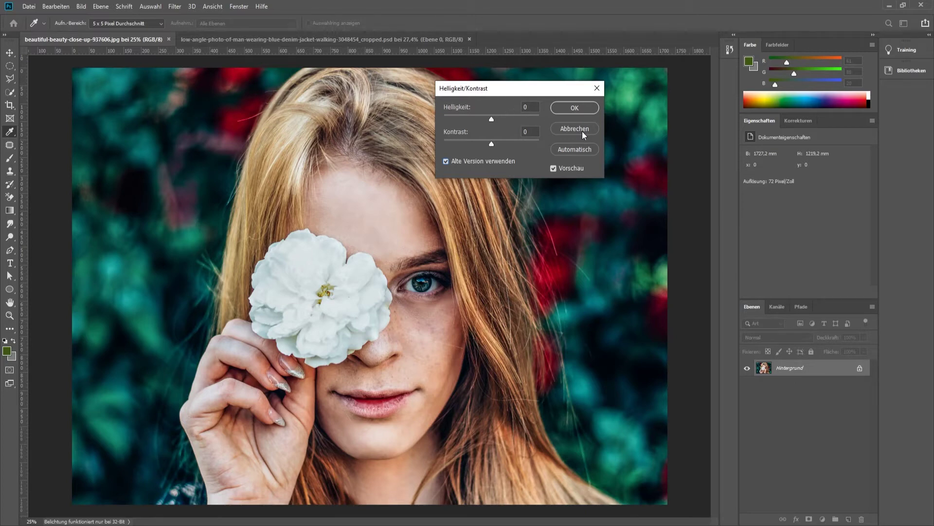
Step: Try brightness and contrast again, then Alt-click Zurücksetzen to return both to 0
key(super)
key(super)
mouse_move(492, 119)
mouse_down()
mouse_move(505, 118)
mouse_move(511, 150)
mouse_move(523, 145)
mouse_up()
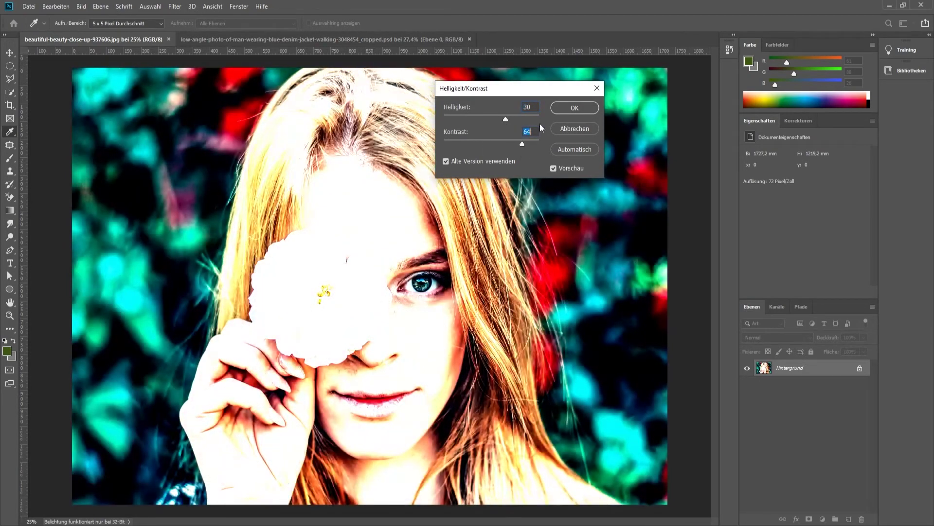
key(super)
key(super)
key(alt)
key(alt)
drag(494, 118, 492, 147)
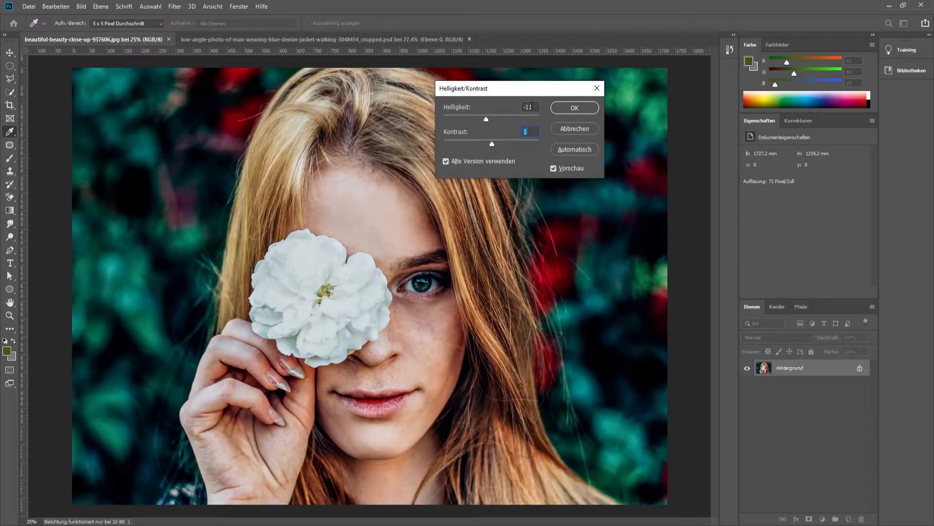
key(shift+Tab)
drag(492, 143, 509, 145)
alt+click(573, 128)
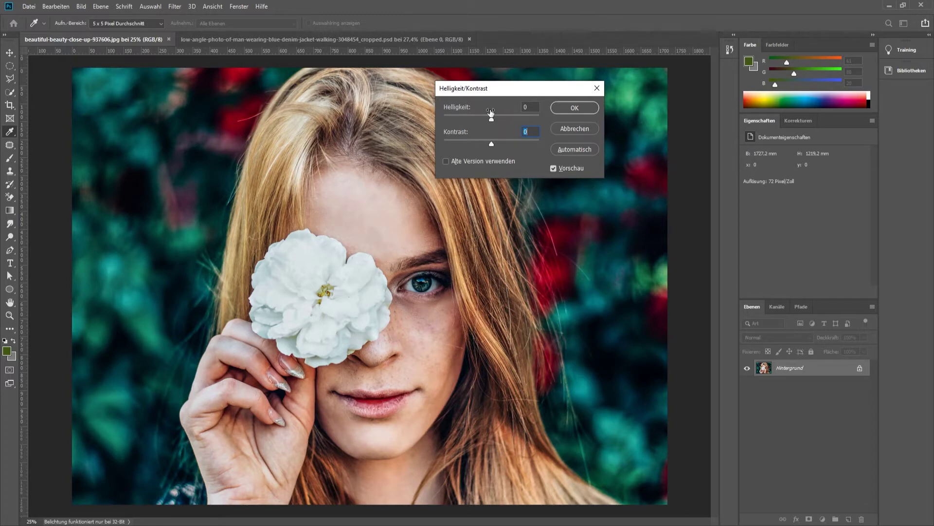
Step: Move the Helligkeit/Kontrast dialog aside, then apply brightness 52 and contrast 44
drag(495, 90, 525, 96)
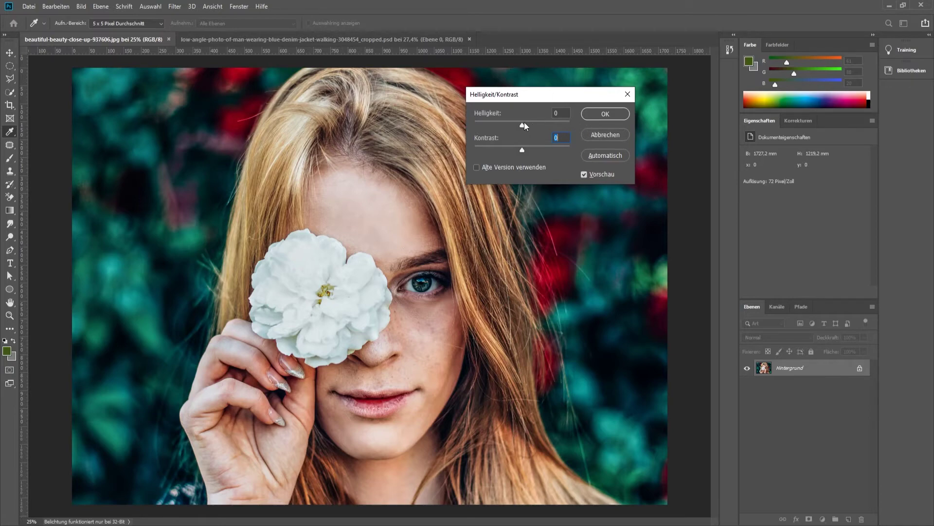
drag(522, 125, 514, 126)
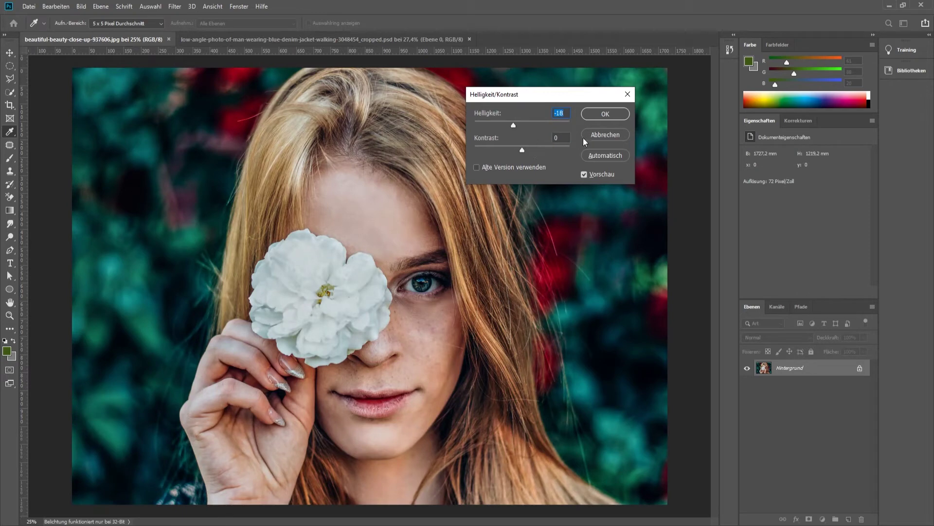
alt+click(608, 133)
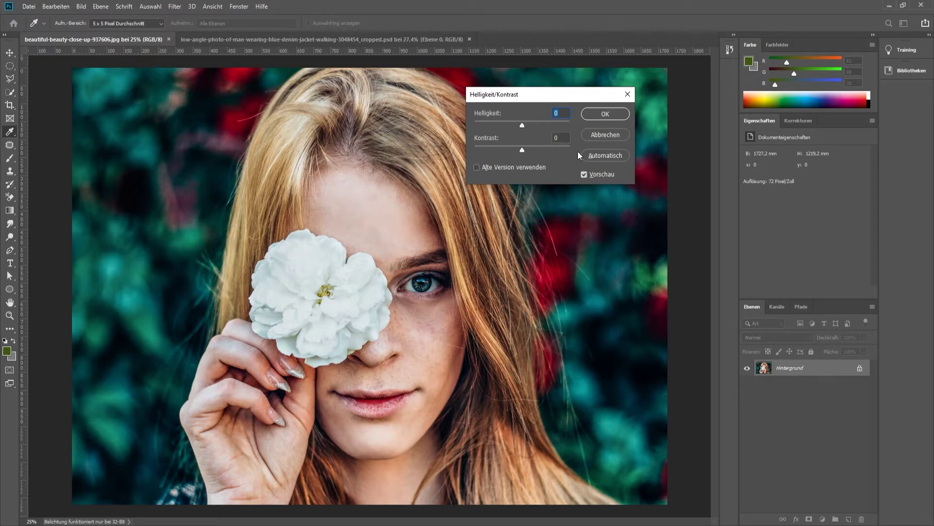
mouse_move(522, 126)
mouse_down()
mouse_move(547, 126)
mouse_move(543, 149)
mouse_up()
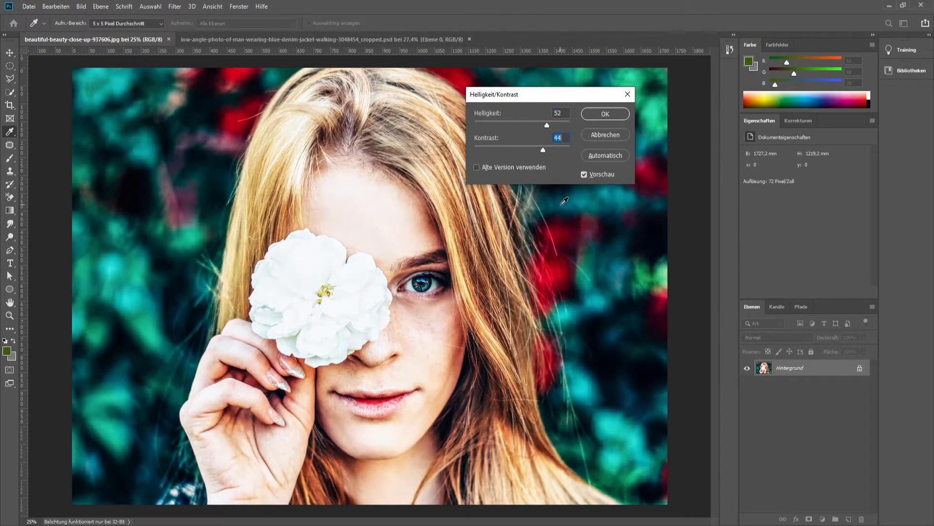
click(604, 114)
key(v)
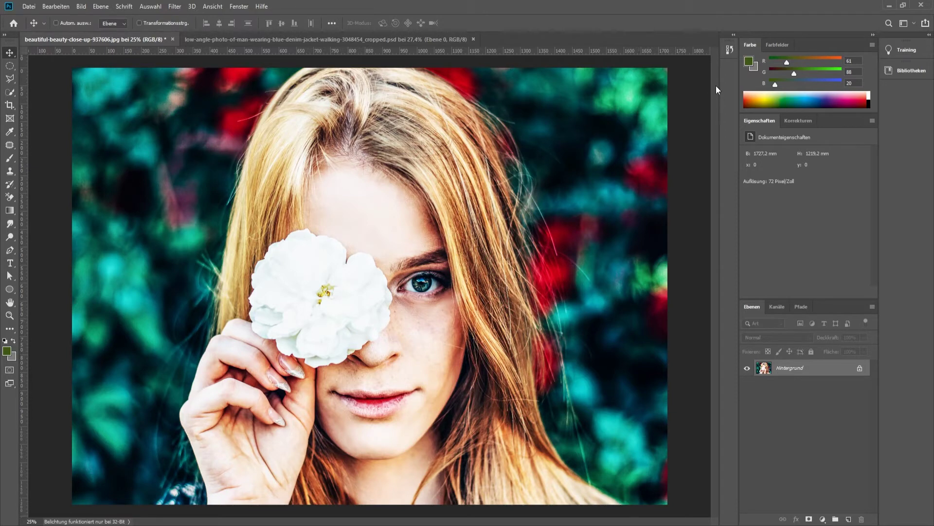
Step: Undo the brightness/contrast change from Bearbeiten, then reopen the menu showing Rückgängig/Wiederholen
click(62, 8)
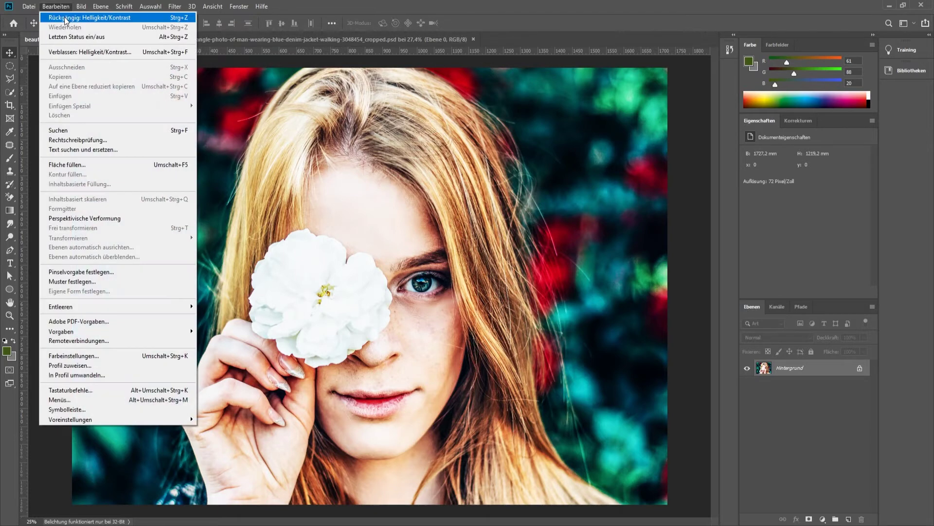
click(160, 20)
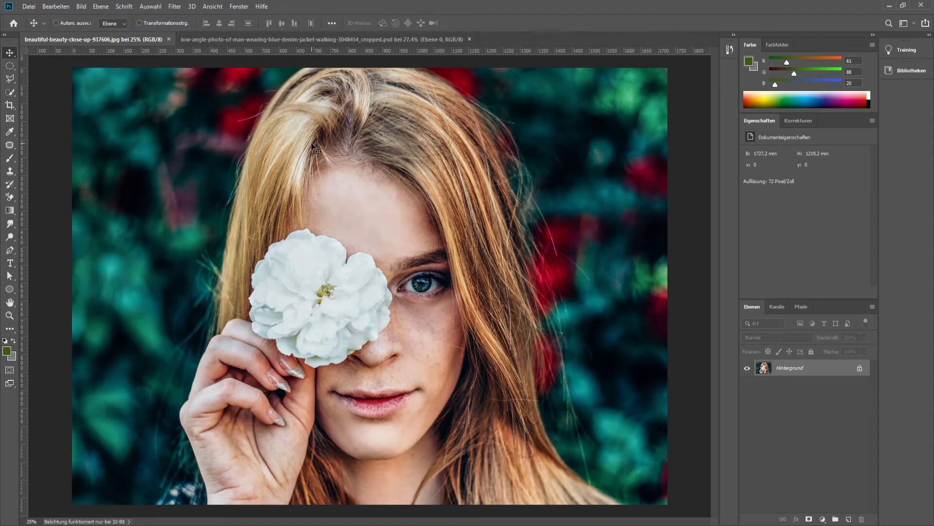
click(68, 9)
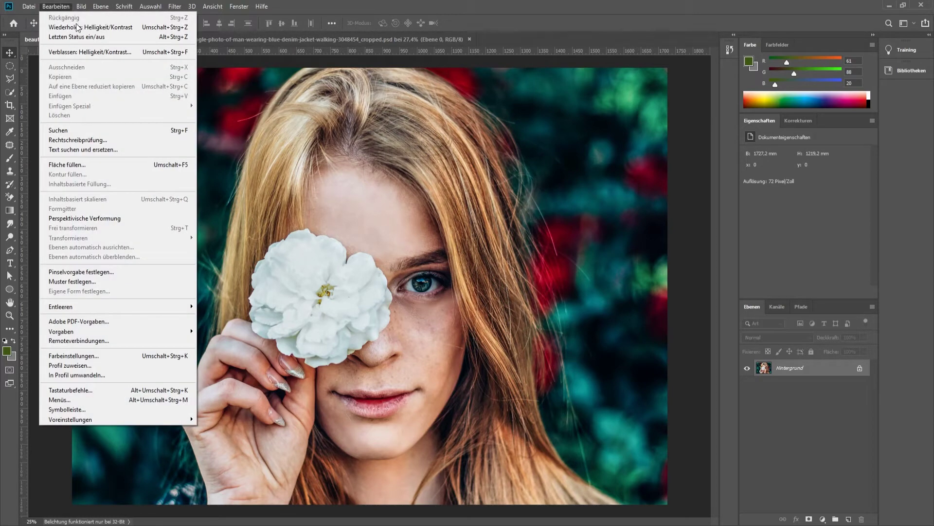
click(63, 8)
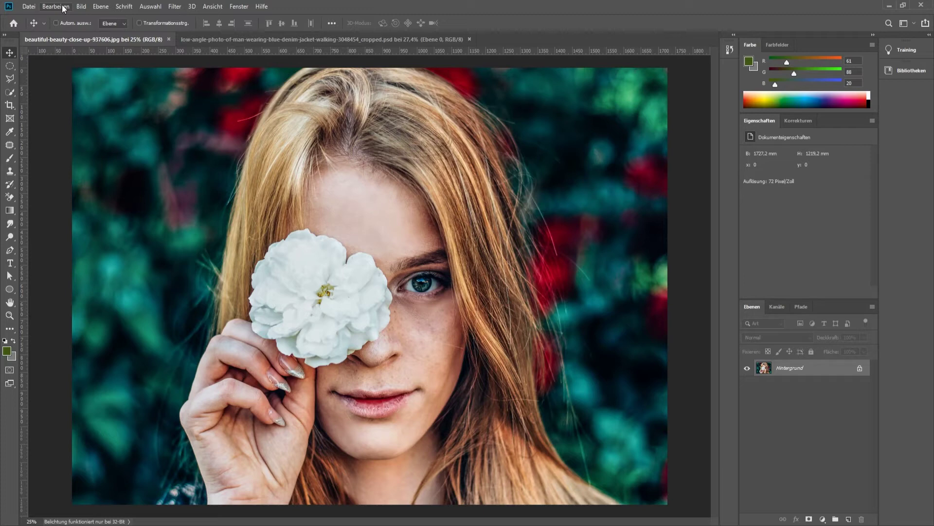
click(65, 7)
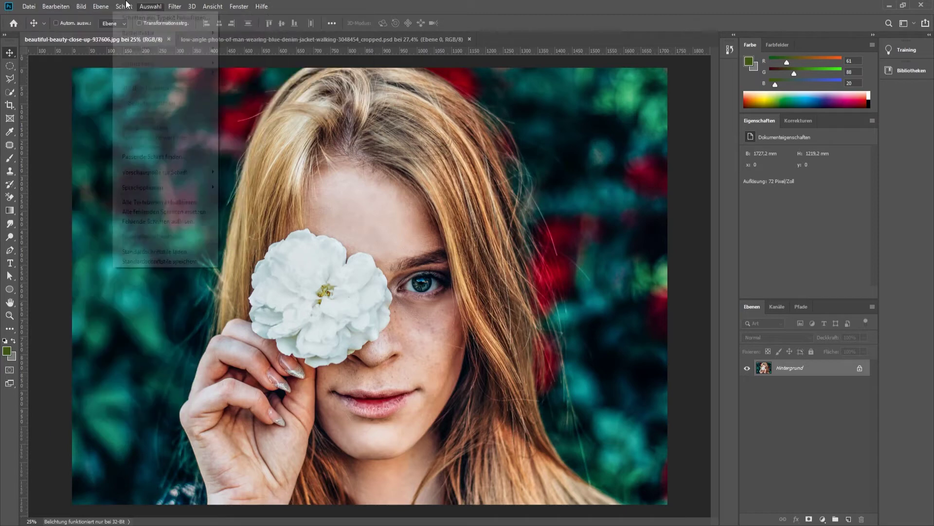
Step: Dismiss the Bild menu without choosing any command
click(84, 7)
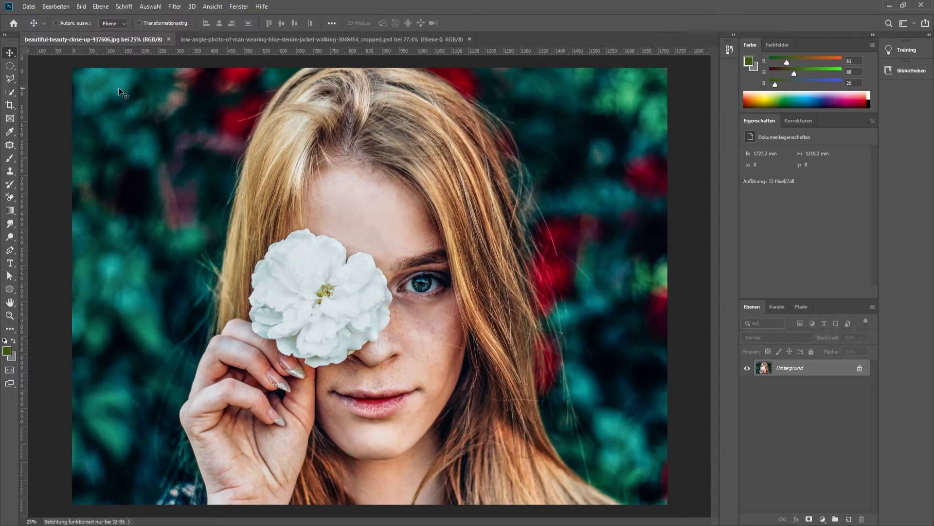
click(263, 7)
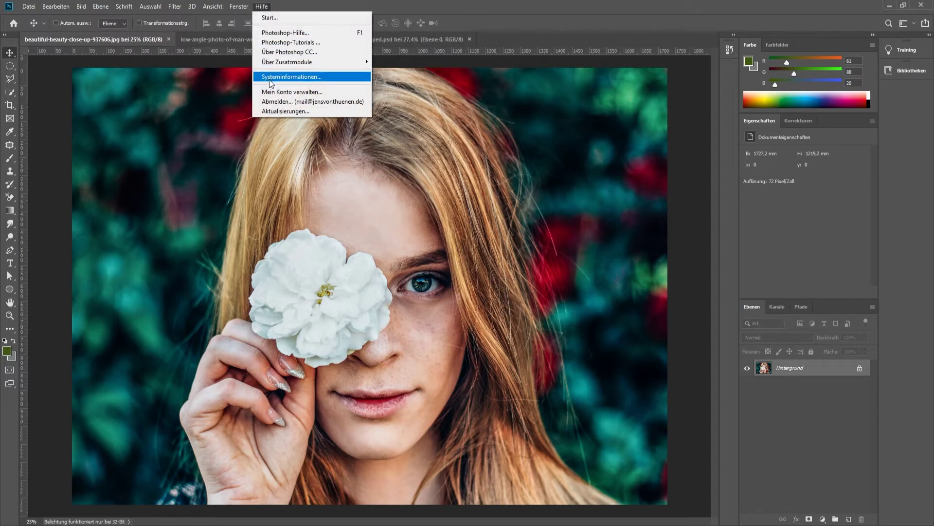
click(285, 52)
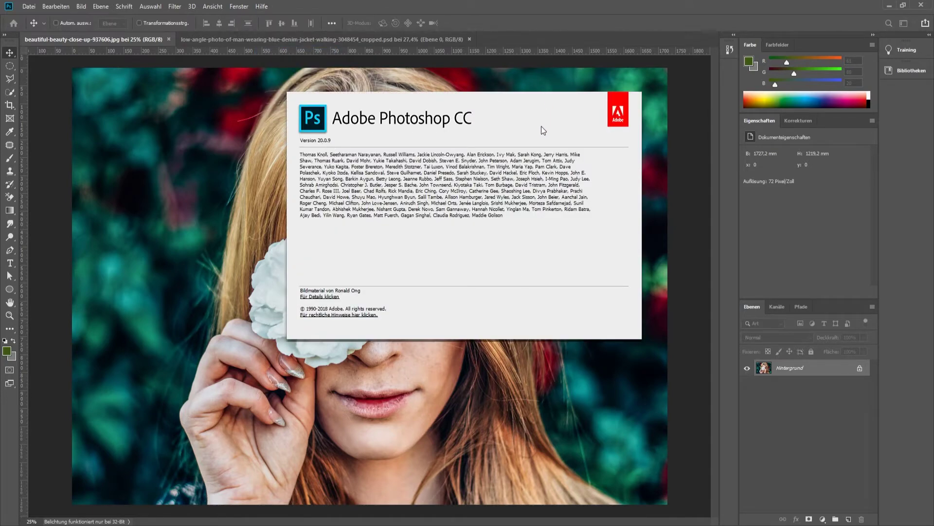
click(514, 1)
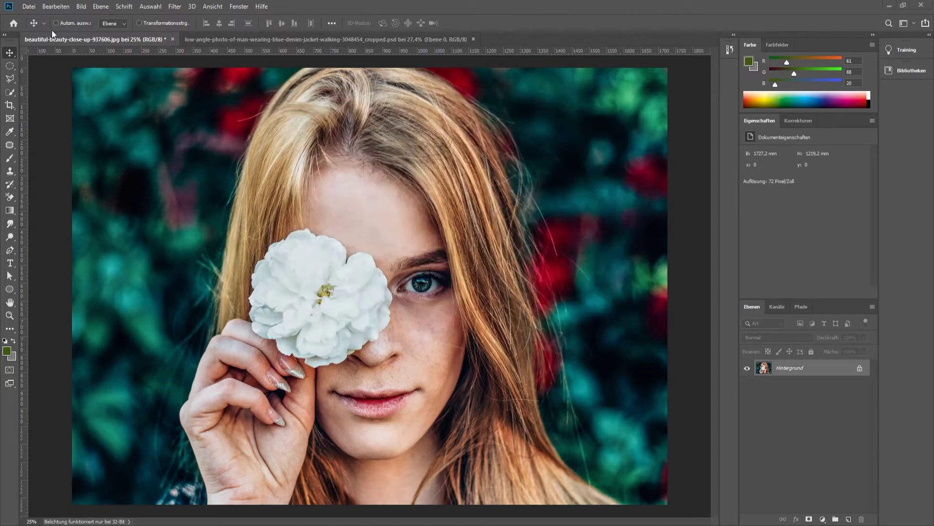
click(81, 7)
mouse_move(117, 33)
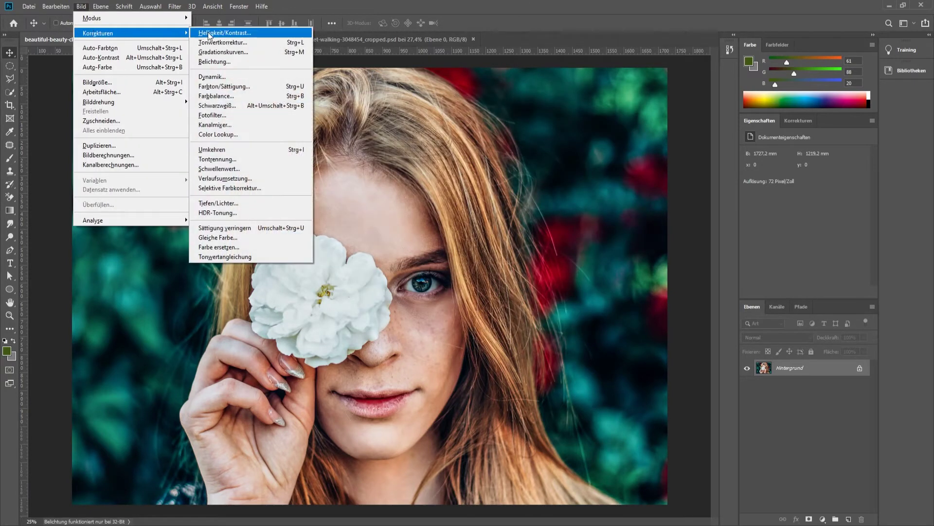
click(245, 77)
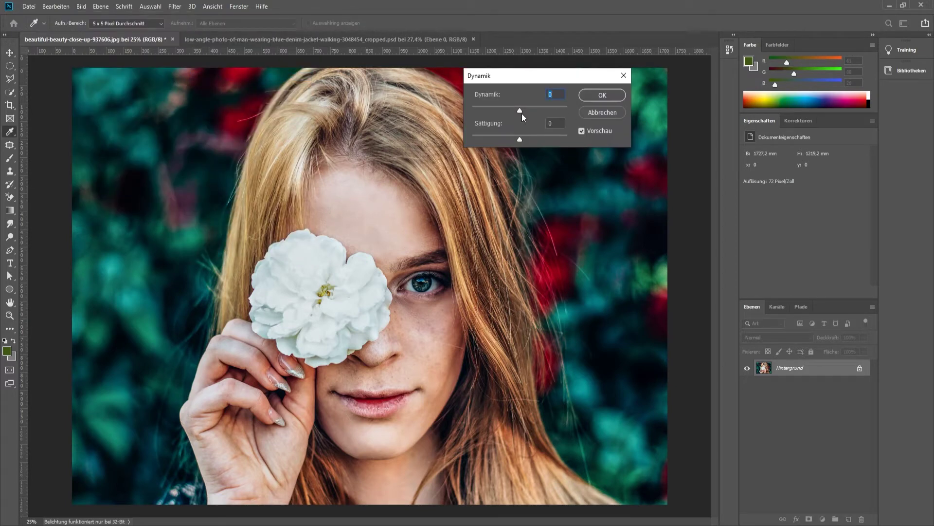
mouse_move(520, 111)
mouse_down()
mouse_move(568, 104)
mouse_move(469, 108)
mouse_move(551, 107)
mouse_up()
mouse_move(520, 140)
mouse_down()
mouse_move(564, 138)
mouse_move(478, 143)
mouse_move(565, 139)
mouse_move(524, 140)
mouse_up()
mouse_move(553, 111)
mouse_down()
mouse_move(496, 107)
mouse_move(567, 109)
mouse_move(500, 107)
mouse_move(543, 107)
mouse_up()
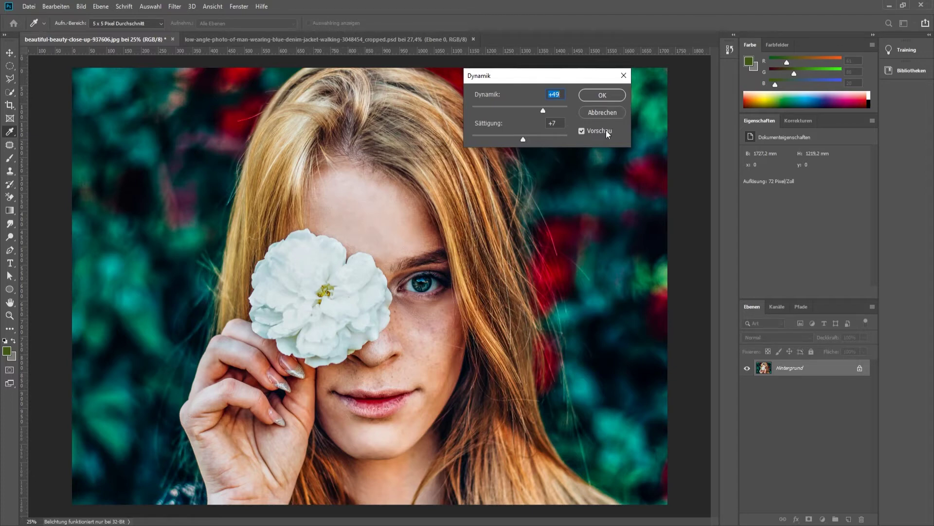
key(alt)
alt+click(601, 112)
click(611, 112)
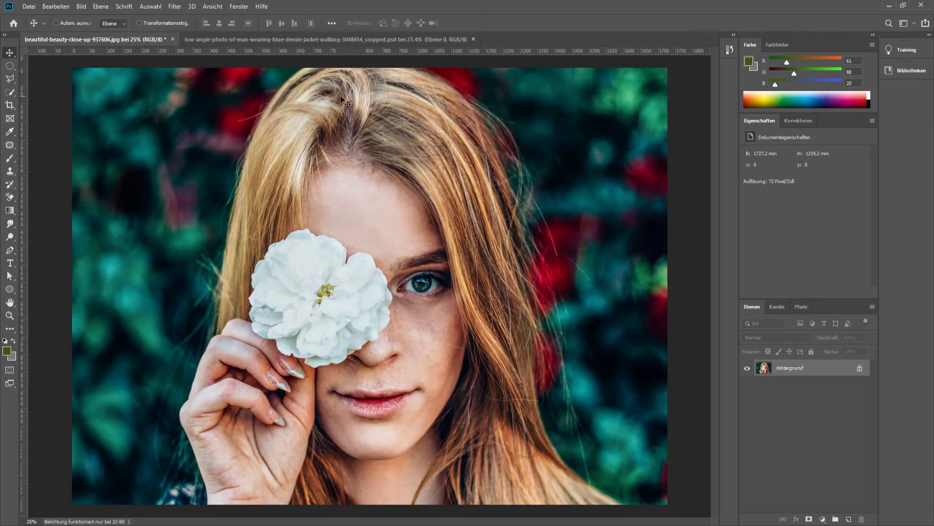
Step: Open Farbton/Sättigung from Bild > Korrekturen and move the dialog near the photo
click(82, 7)
mouse_move(98, 33)
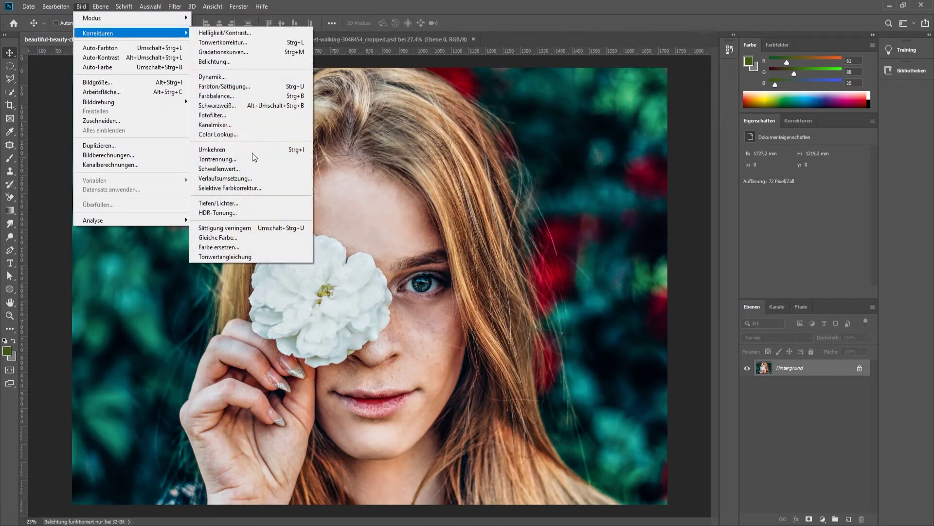
click(245, 88)
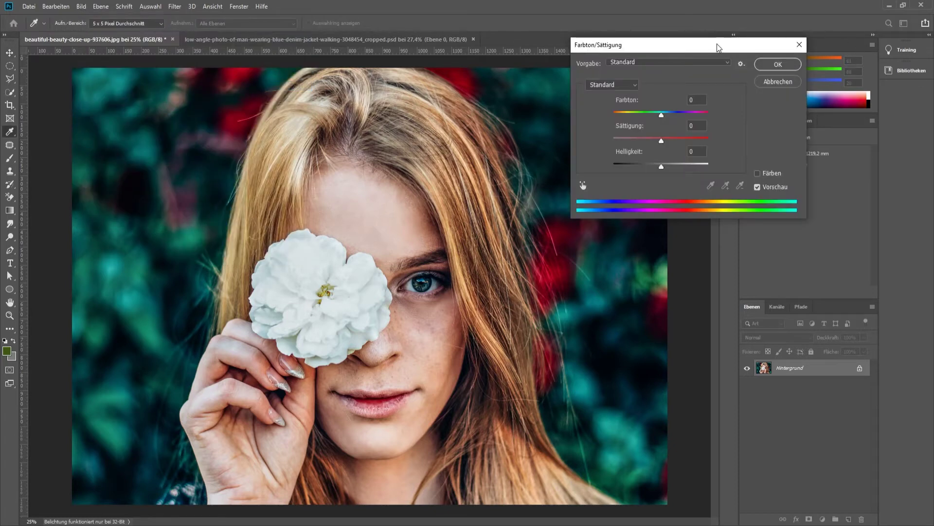
drag(717, 47, 612, 71)
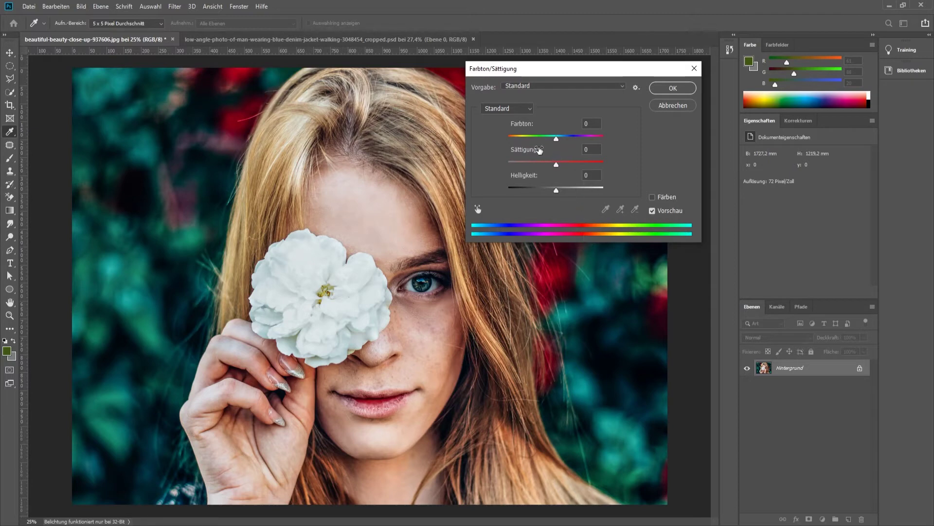
Step: Preview hue shifts turning the hair pink, purple (-115) and blue-purple, then reset all values
mouse_move(556, 139)
mouse_down()
mouse_move(577, 137)
mouse_move(506, 135)
mouse_move(587, 139)
mouse_up()
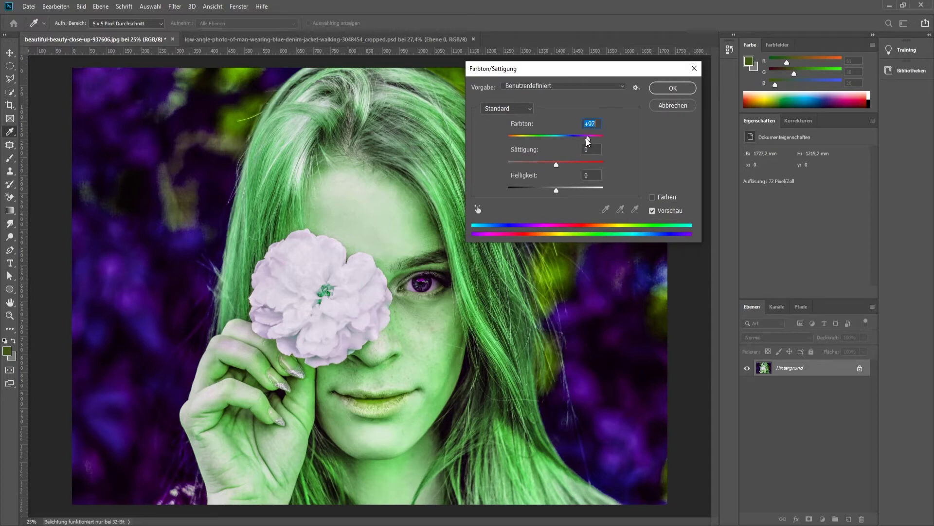
drag(587, 138, 536, 139)
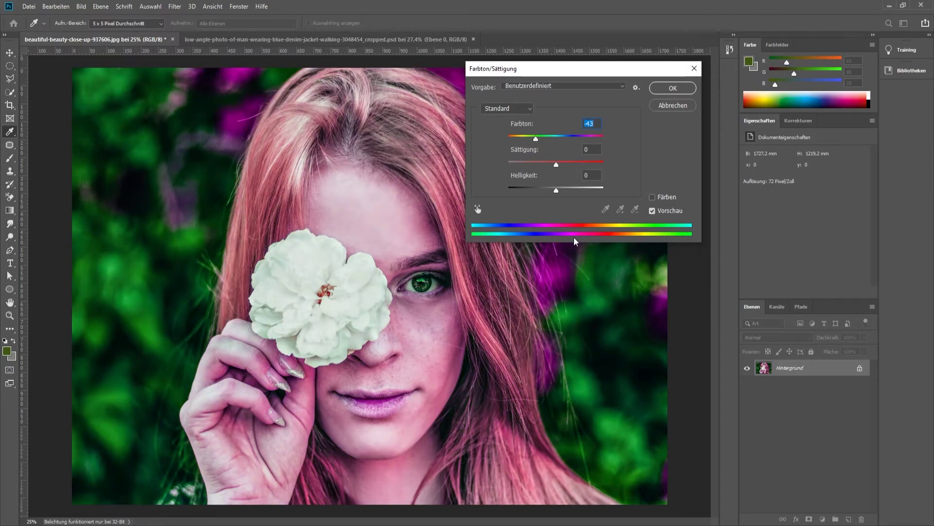
drag(535, 139, 522, 142)
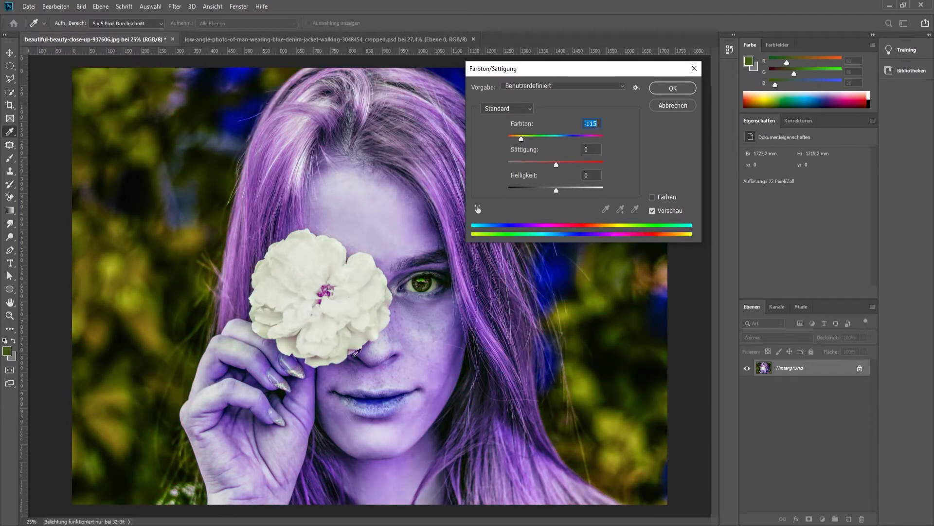
drag(529, 140, 517, 140)
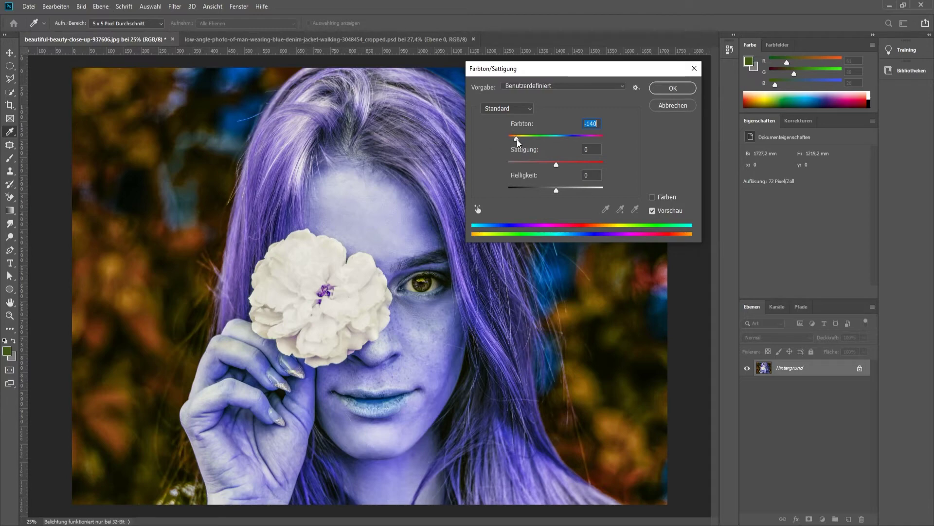
mouse_move(517, 139)
mouse_down()
mouse_move(589, 140)
mouse_move(537, 140)
mouse_move(593, 165)
mouse_move(506, 162)
mouse_move(586, 165)
mouse_move(558, 191)
mouse_move(547, 191)
mouse_up()
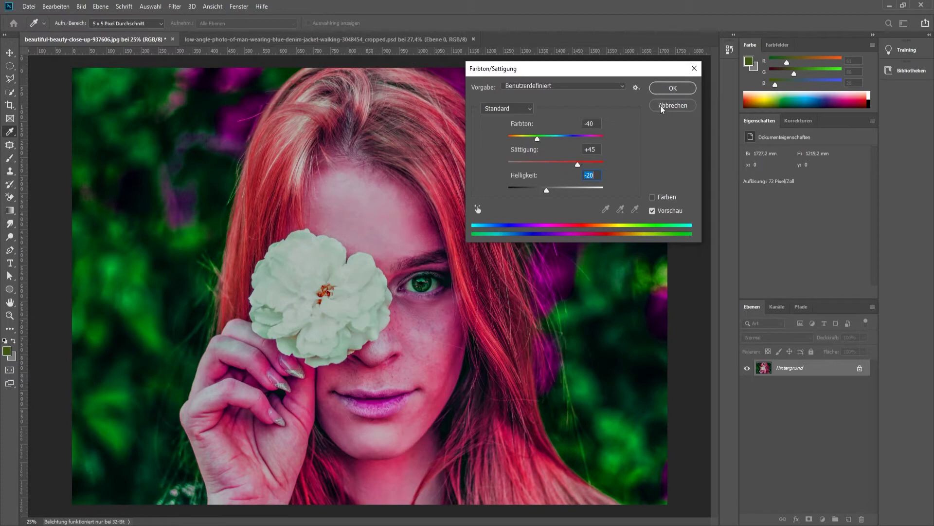
key(alt)
alt+click(676, 106)
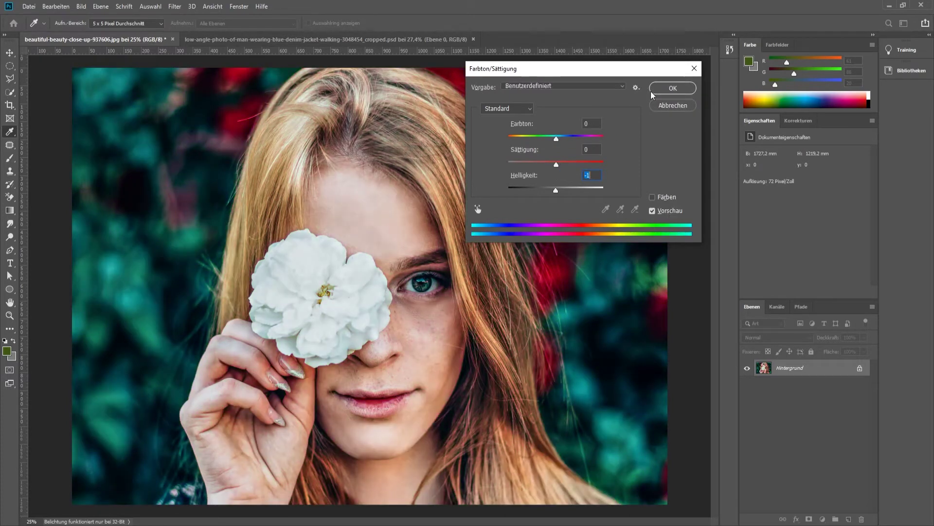
Step: Try the Cyanotypie, Sättigung stärker erhöhen, Alter Stil and Rotverstärkung Hue/Saturation presets
click(519, 88)
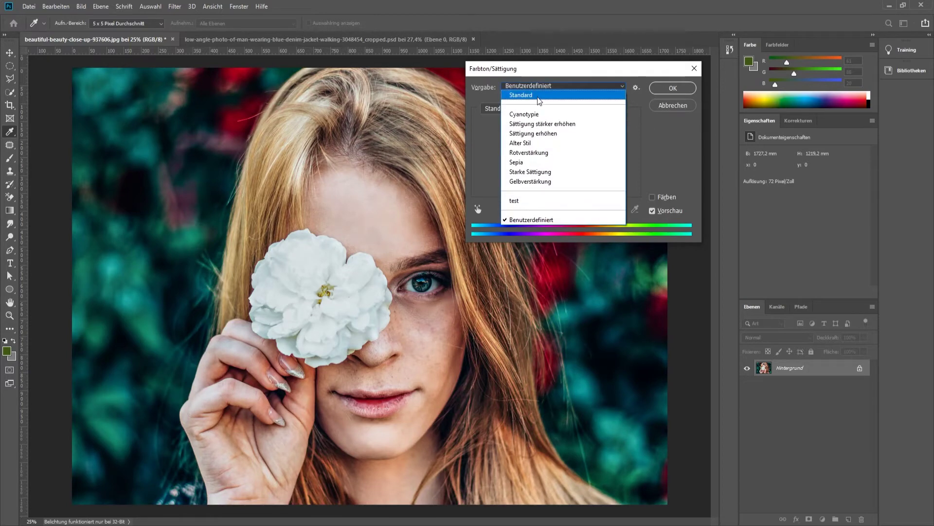
click(526, 114)
click(539, 86)
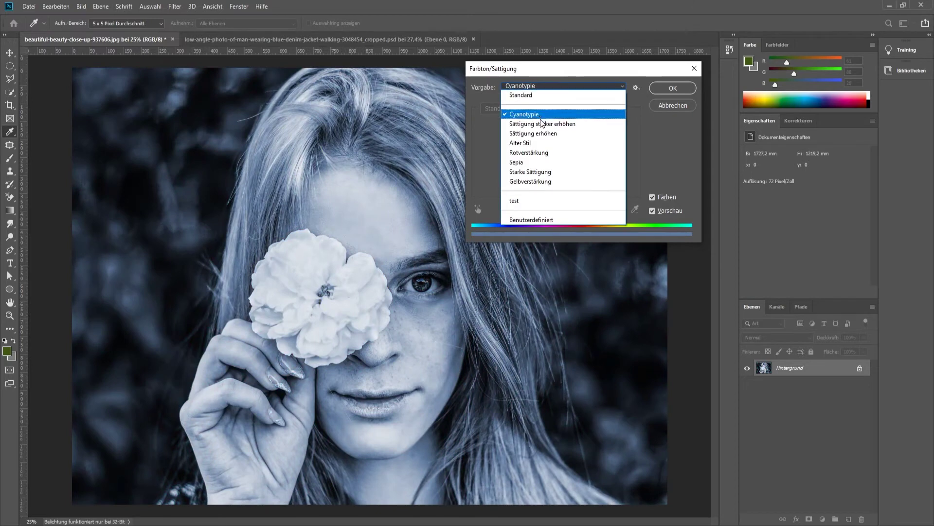
click(542, 123)
click(537, 87)
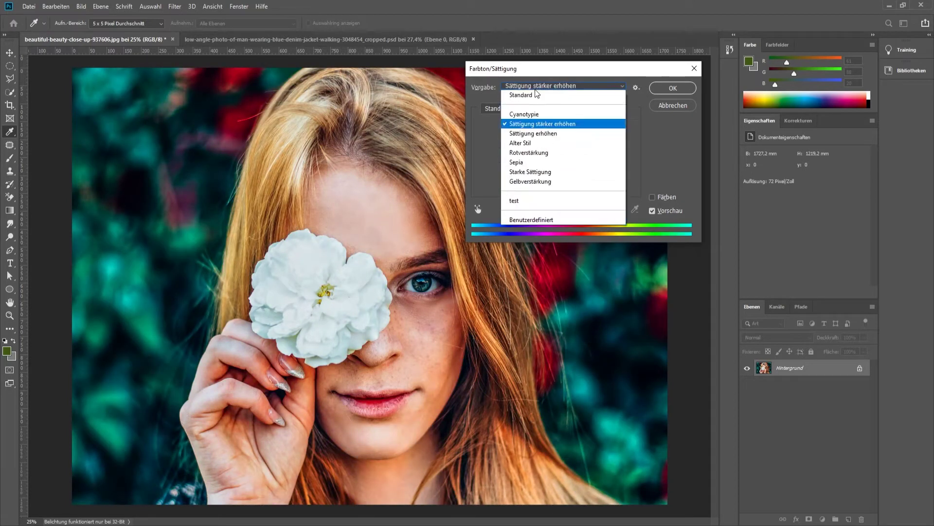
click(537, 135)
click(540, 86)
click(533, 143)
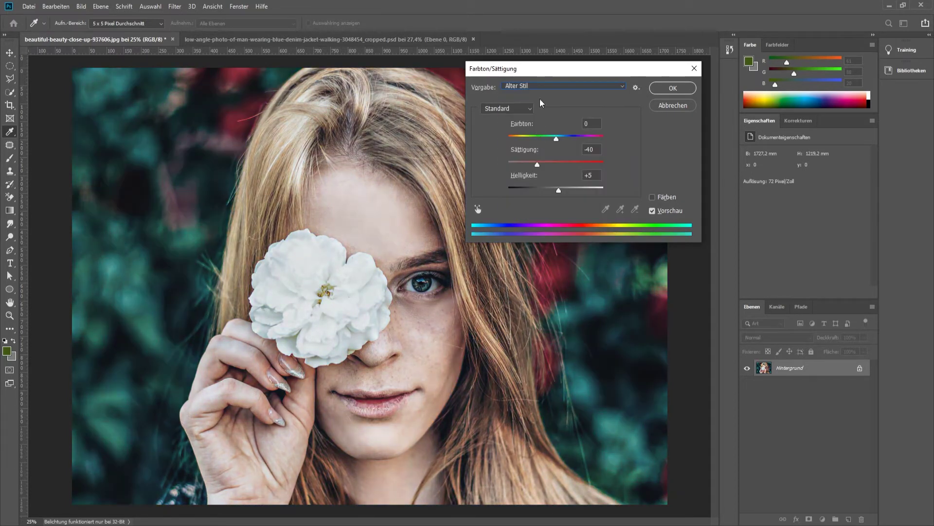
click(541, 88)
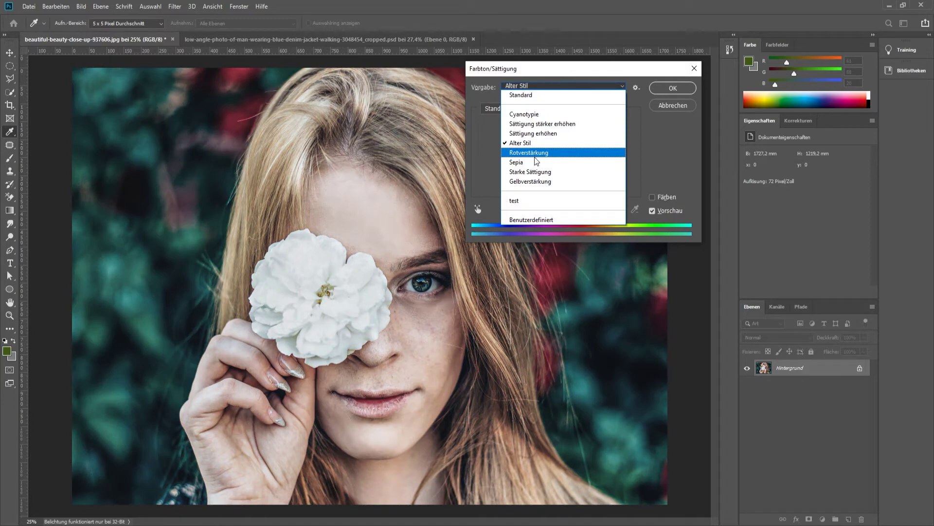
click(535, 153)
Step: Shift the hue to +82 and save these settings as a new preset
mouse_move(557, 140)
mouse_down()
mouse_move(585, 141)
mouse_move(583, 165)
mouse_move(543, 190)
mouse_up()
click(636, 89)
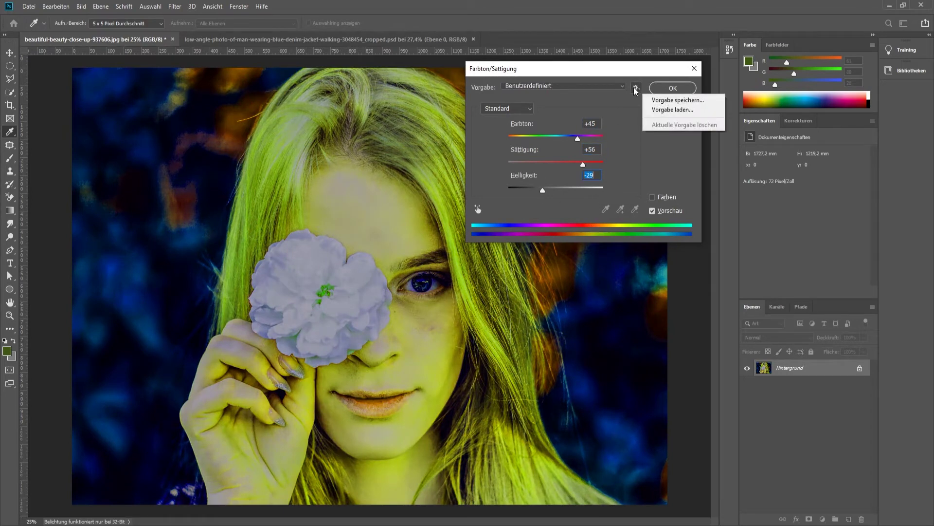
click(671, 102)
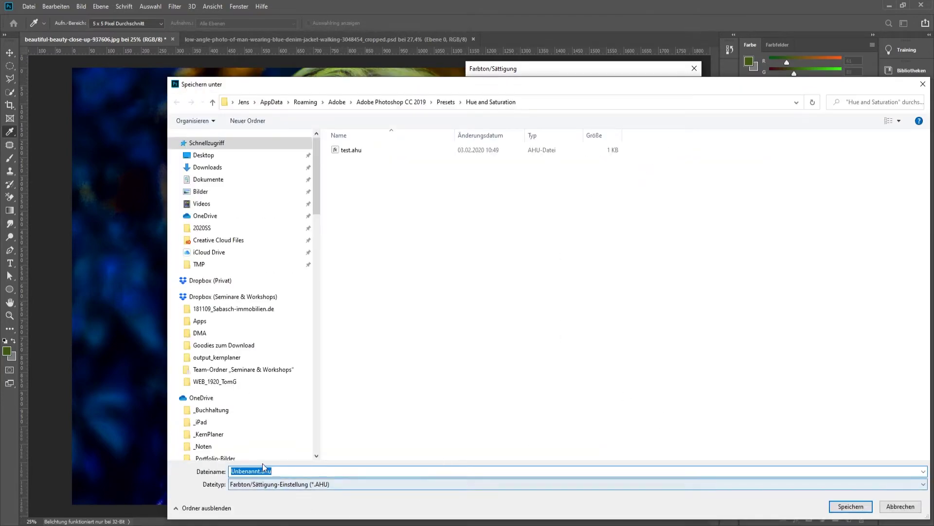
click(844, 507)
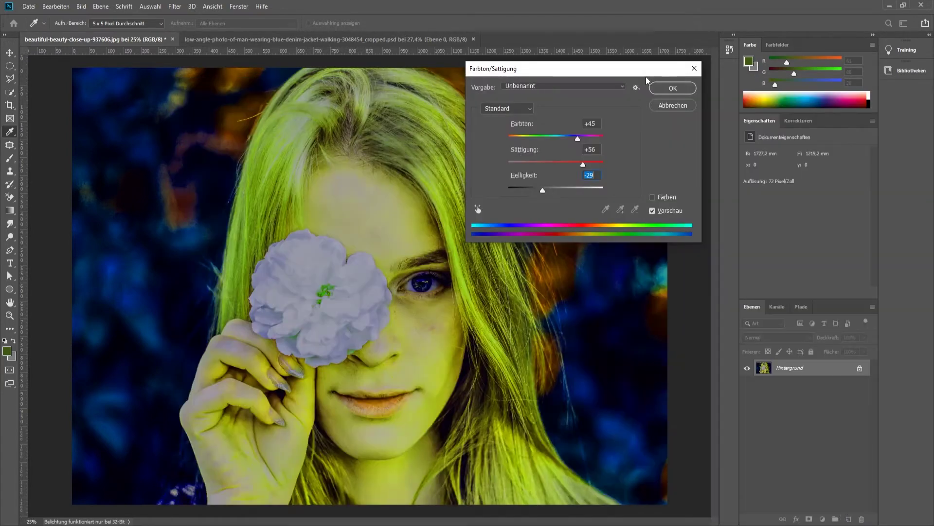
Step: Check the preset list, then reset all Hue/Saturation values to their defaults
click(622, 86)
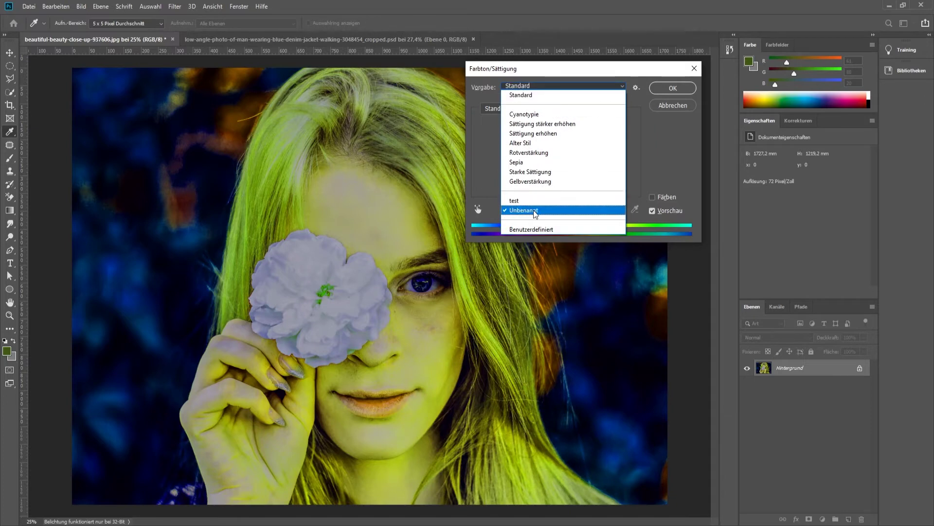
click(631, 75)
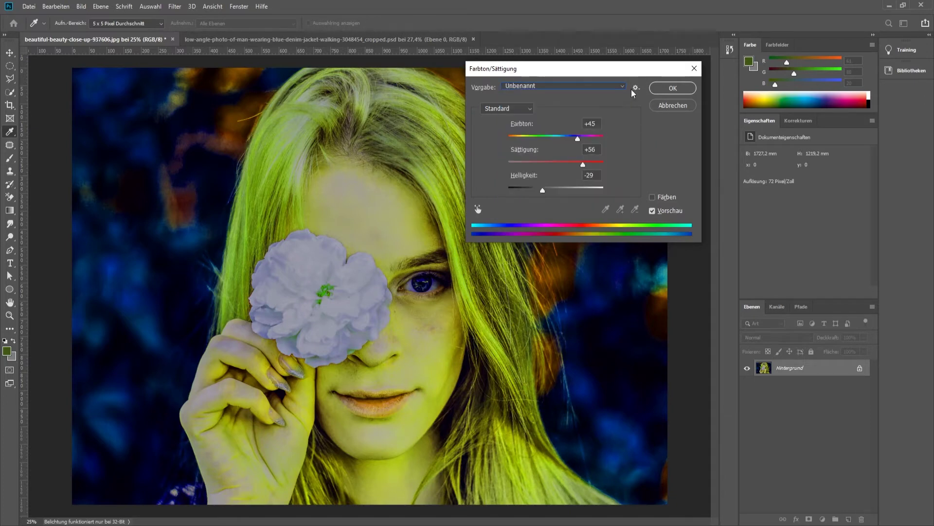
alt+click(670, 106)
click(508, 108)
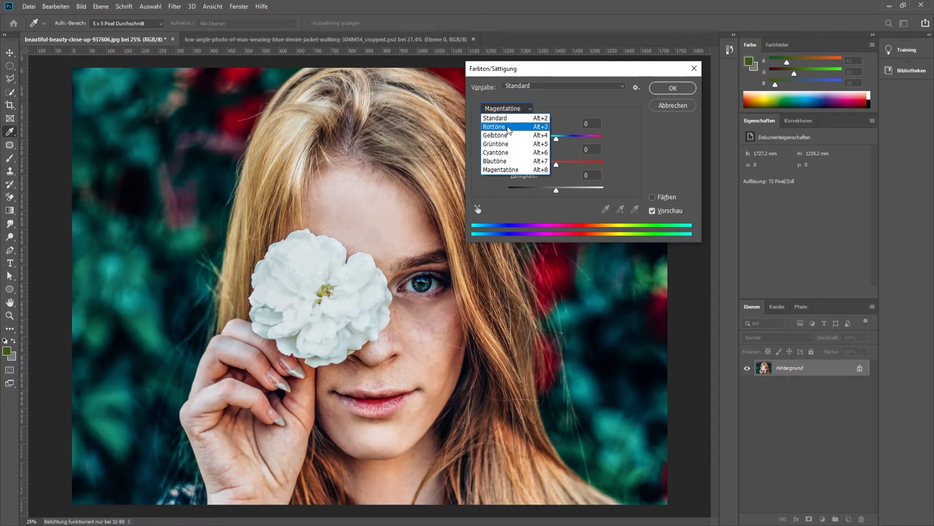
click(497, 127)
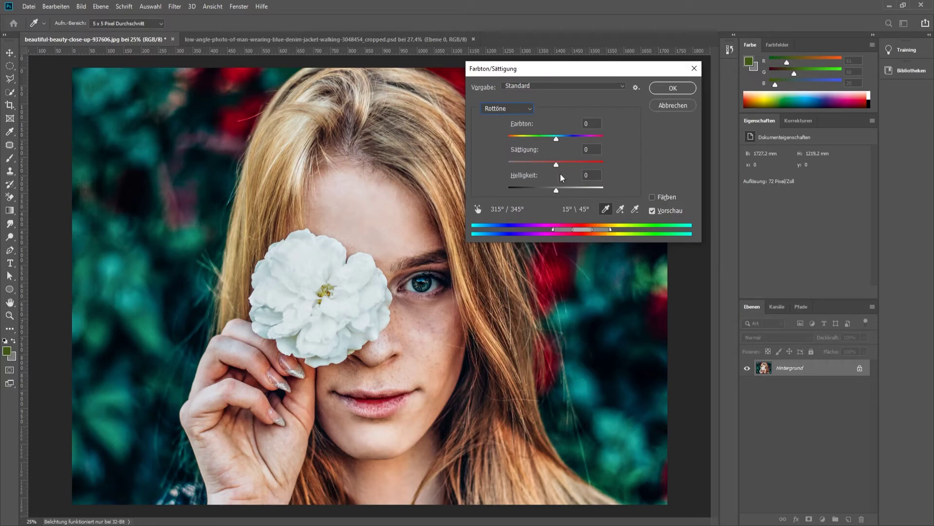
mouse_move(557, 139)
mouse_down()
mouse_move(586, 139)
mouse_move(552, 139)
mouse_up()
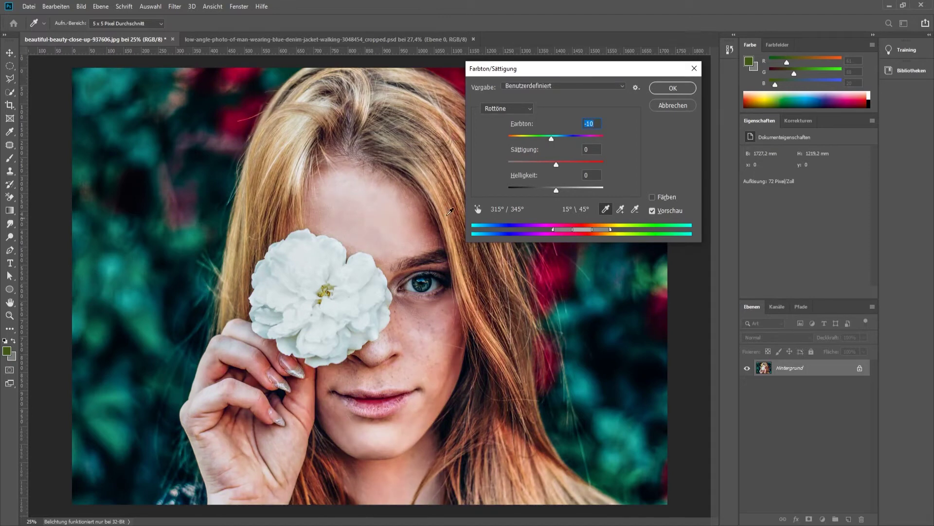
mouse_move(551, 138)
mouse_down()
mouse_move(614, 139)
mouse_move(523, 139)
mouse_move(591, 138)
mouse_move(557, 138)
mouse_up()
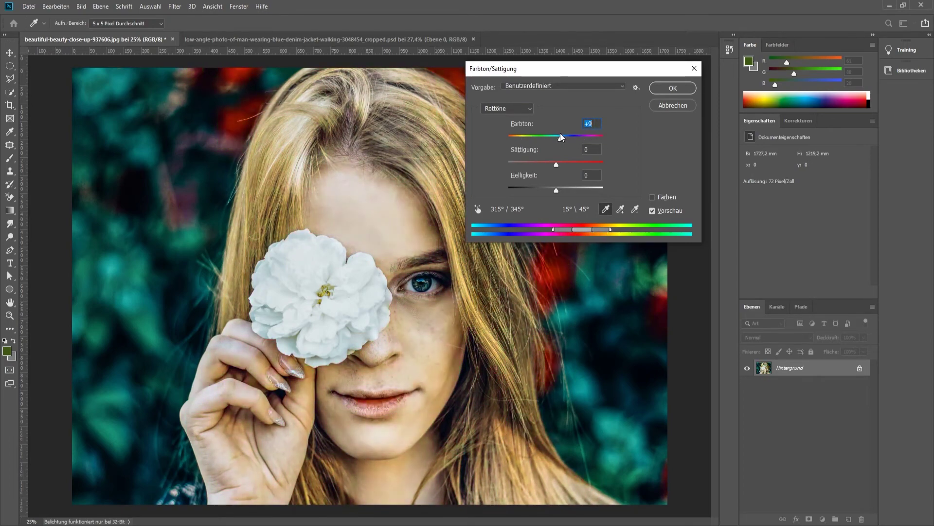
click(526, 107)
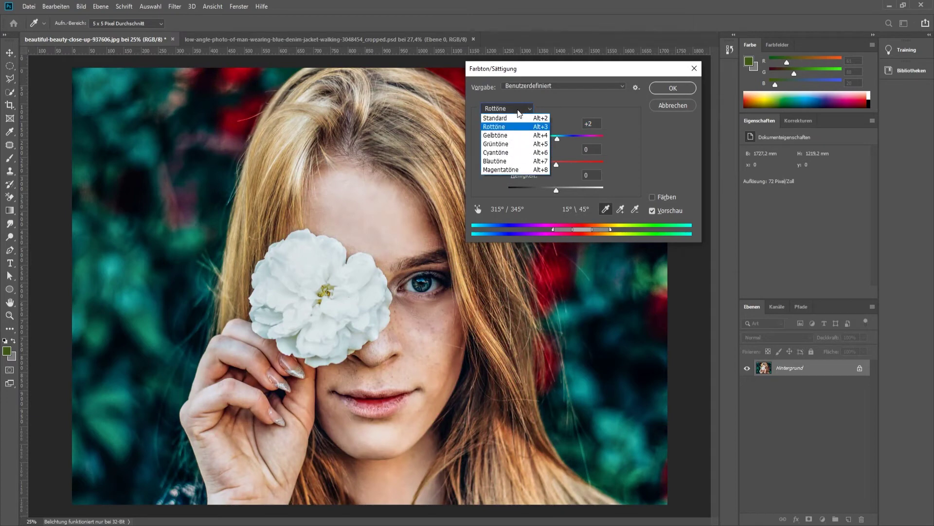
click(518, 118)
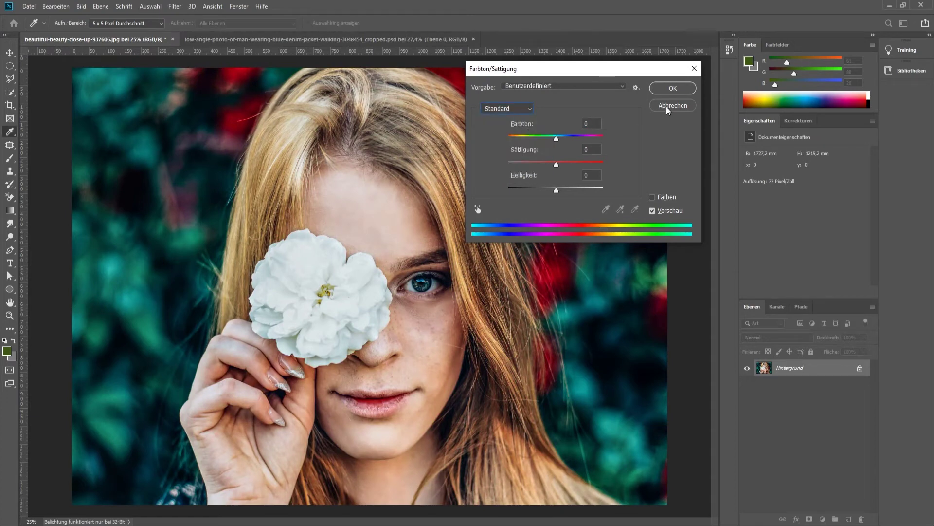
click(504, 108)
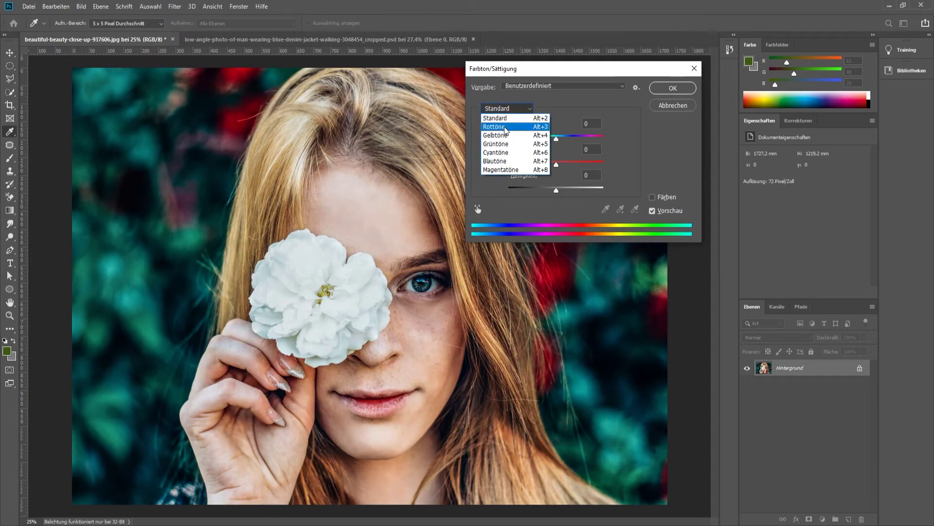
click(504, 152)
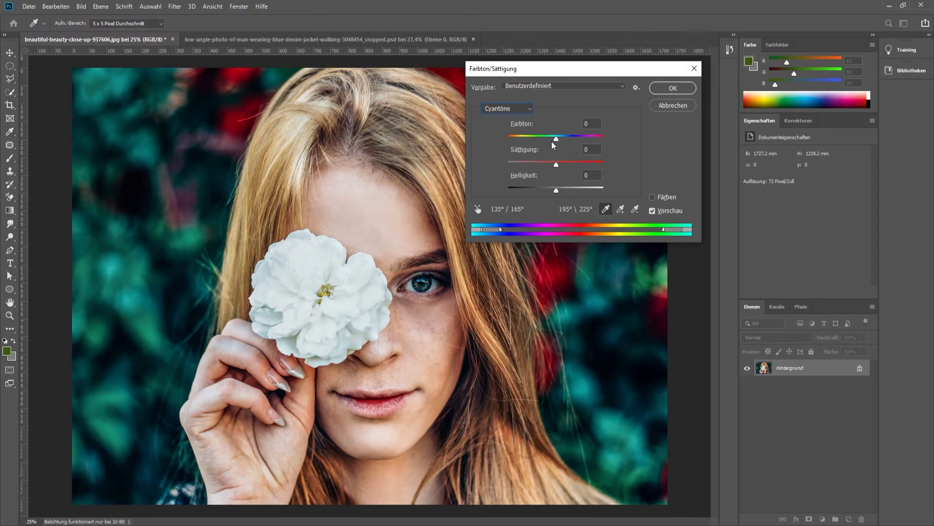
mouse_move(556, 138)
mouse_down()
mouse_move(521, 141)
mouse_move(590, 138)
mouse_move(548, 139)
mouse_up()
click(509, 108)
click(521, 127)
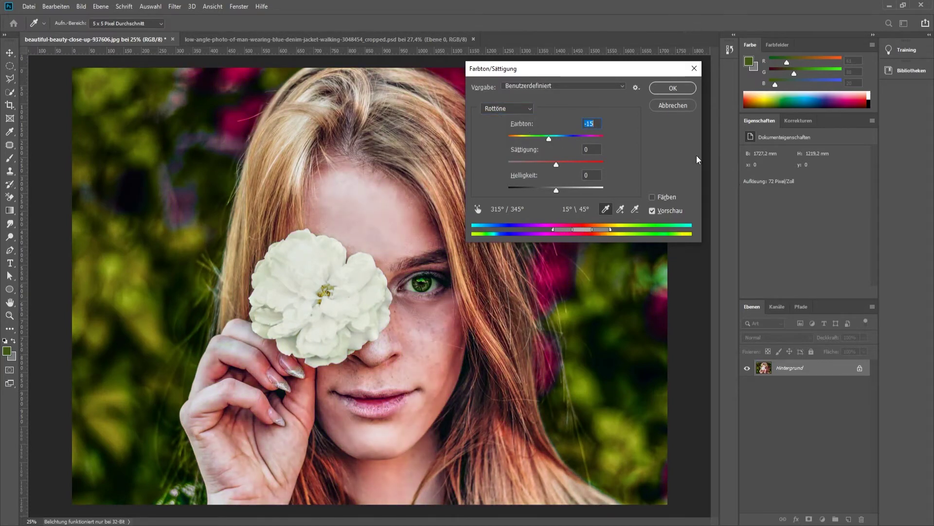
key(alt)
click(671, 106)
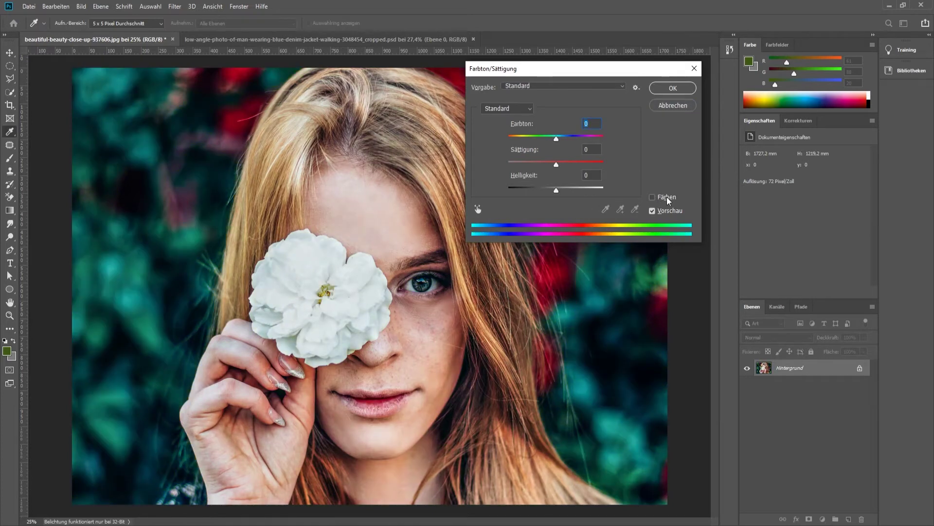
click(667, 197)
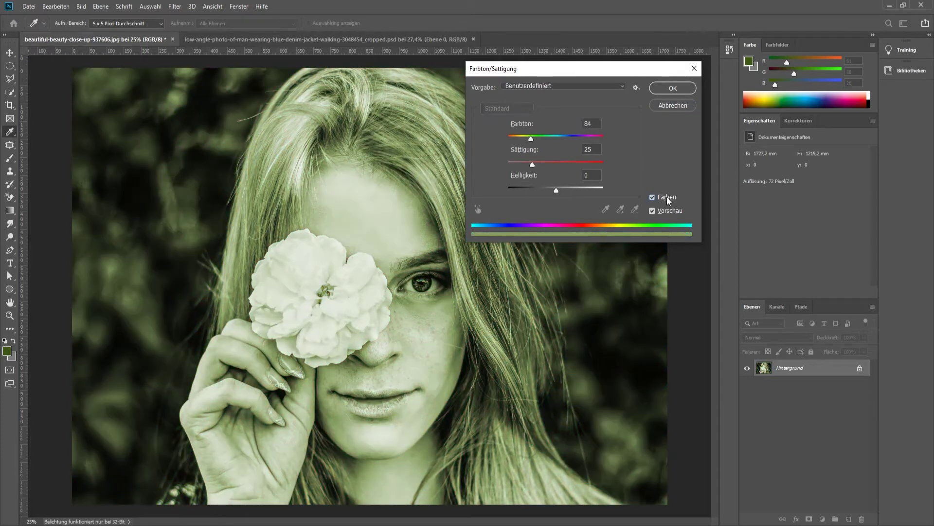
drag(532, 139, 591, 139)
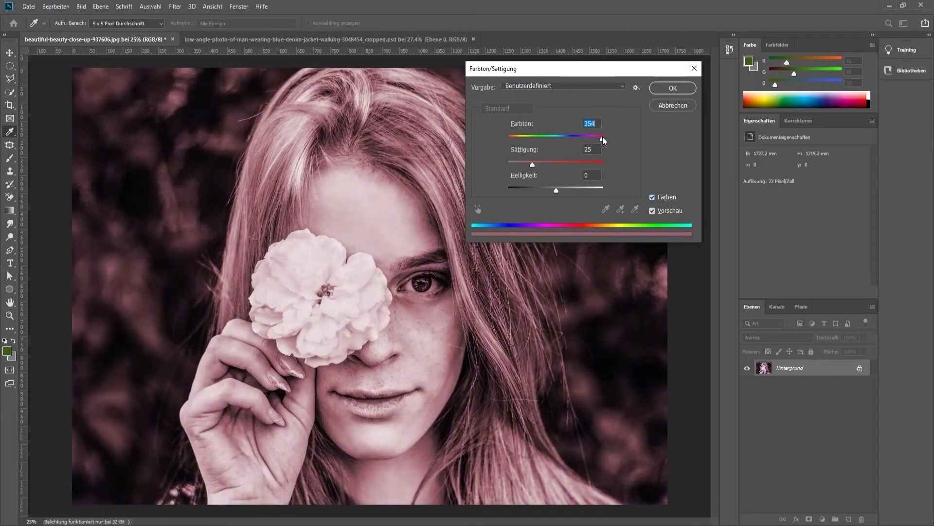
drag(575, 138, 502, 135)
mouse_move(509, 139)
mouse_down()
mouse_move(589, 136)
mouse_move(558, 137)
mouse_up()
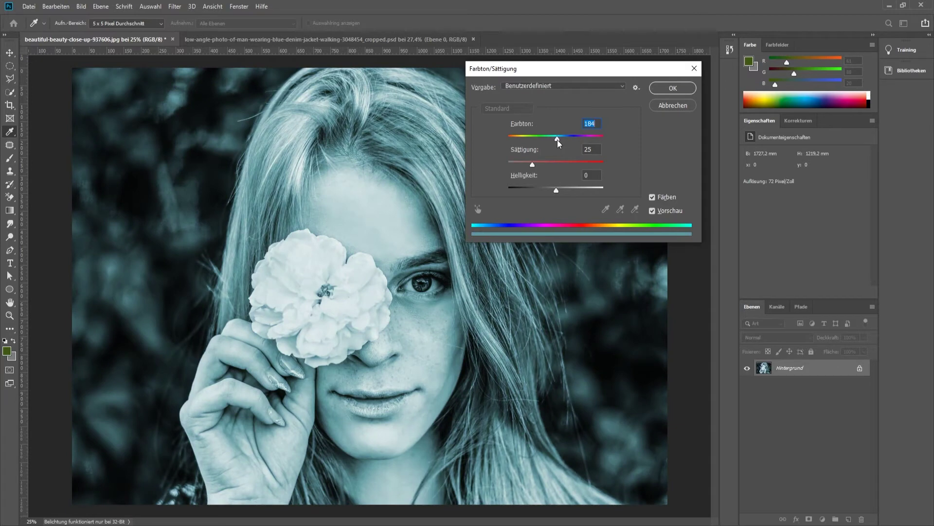
click(550, 86)
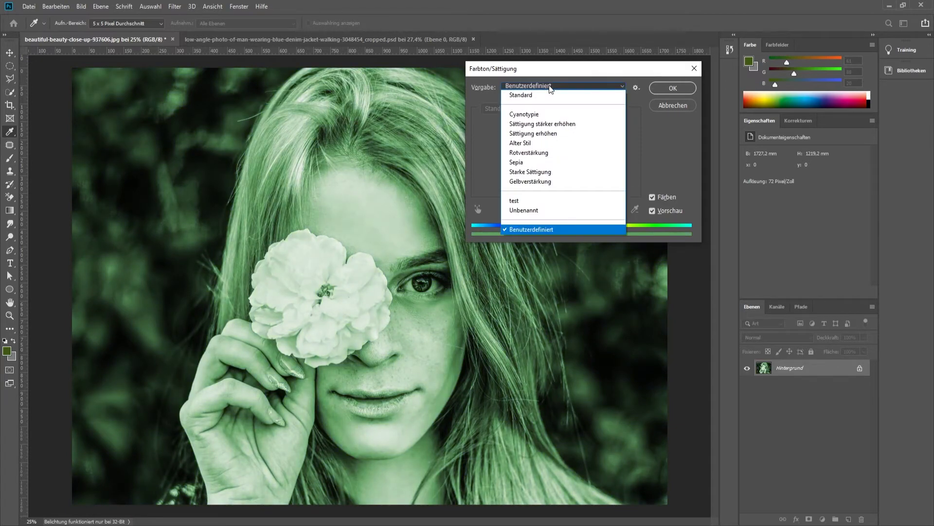
click(521, 162)
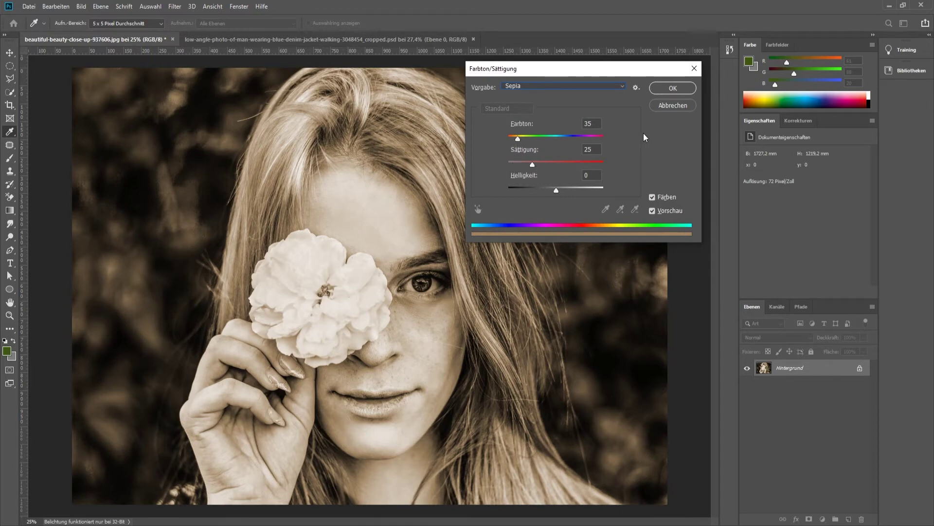
alt+click(671, 106)
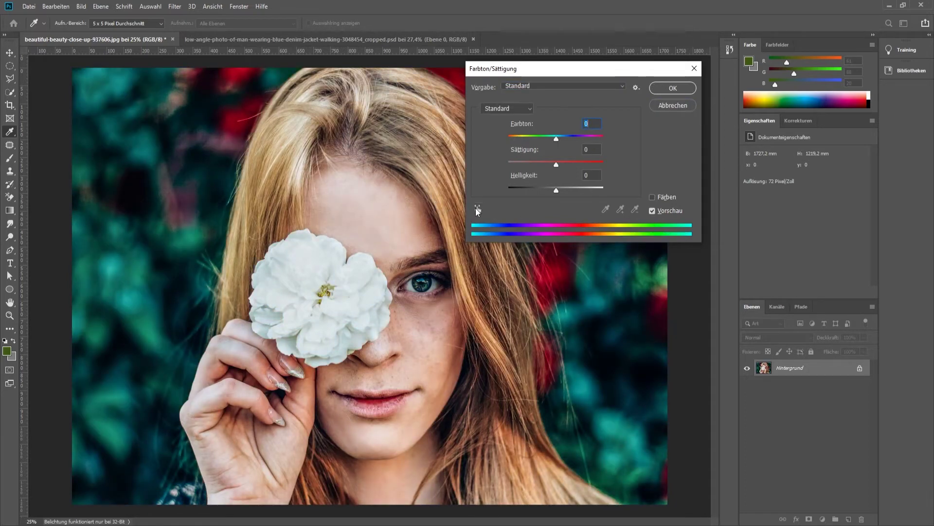
Step: With the targeted-adjustment hand, pick the background's Cyantöne and change their saturation
click(477, 210)
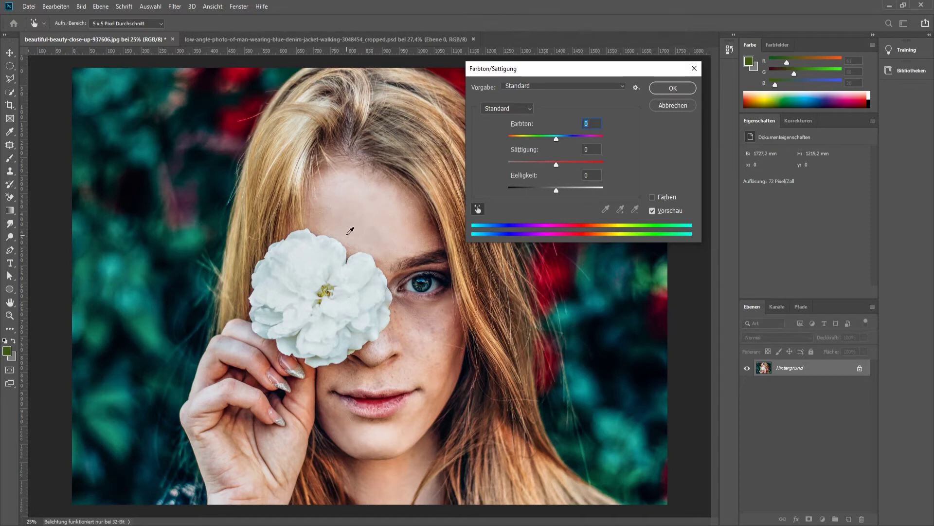
click(110, 267)
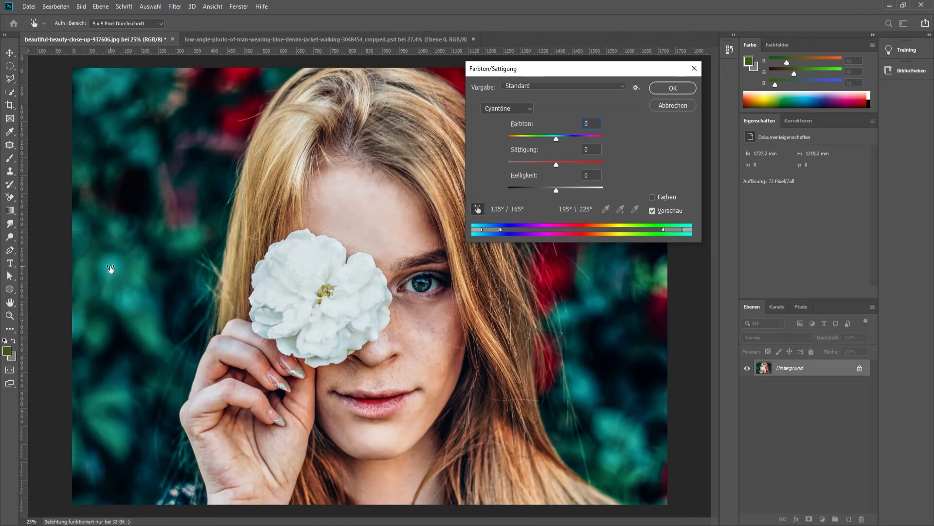
mouse_move(111, 268)
mouse_down()
mouse_move(188, 264)
mouse_move(144, 248)
mouse_up()
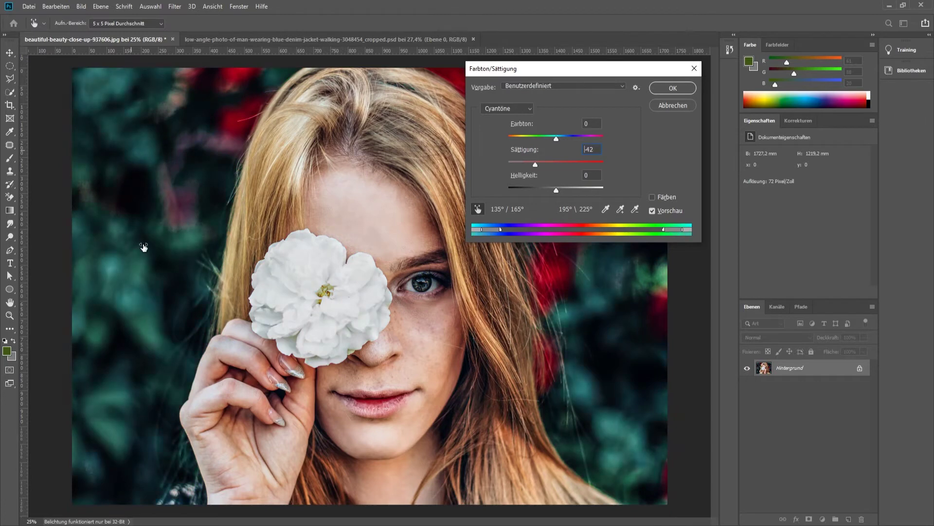
mouse_move(156, 359)
mouse_down()
mouse_move(250, 333)
mouse_move(142, 327)
mouse_move(287, 305)
mouse_move(149, 311)
mouse_move(210, 306)
mouse_move(150, 309)
mouse_move(196, 295)
mouse_up()
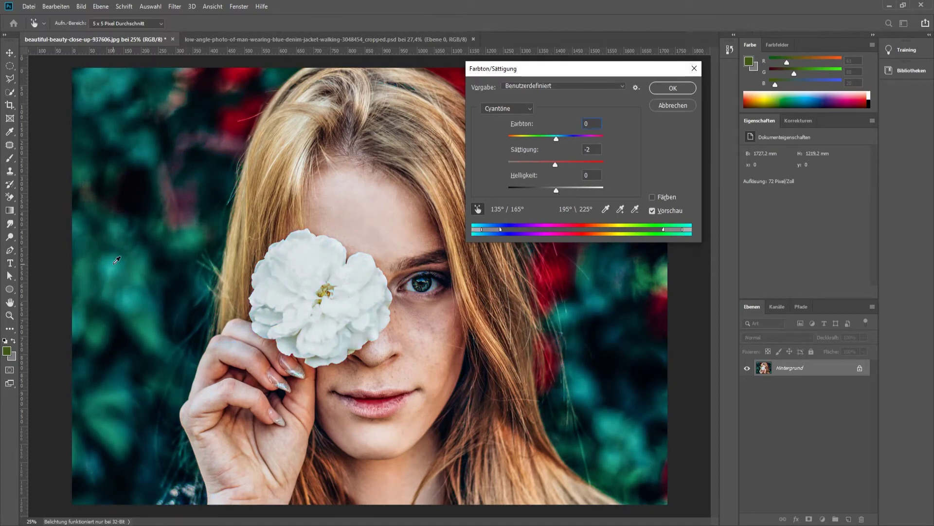
key(Tab)
Step: Set the cyan tones' hue to +45 and apply the adjustment
drag(555, 138, 509, 134)
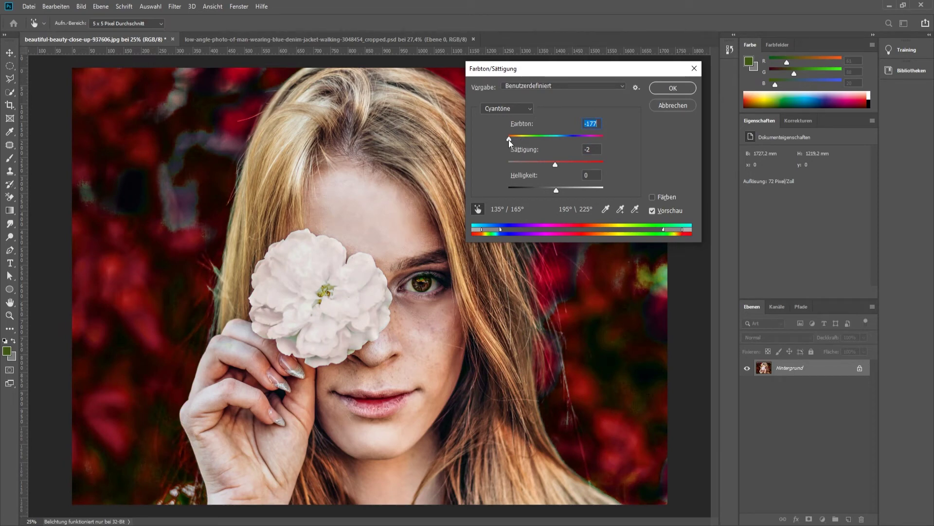
mouse_move(509, 139)
mouse_down()
mouse_move(582, 138)
mouse_move(556, 139)
mouse_move(564, 139)
mouse_up()
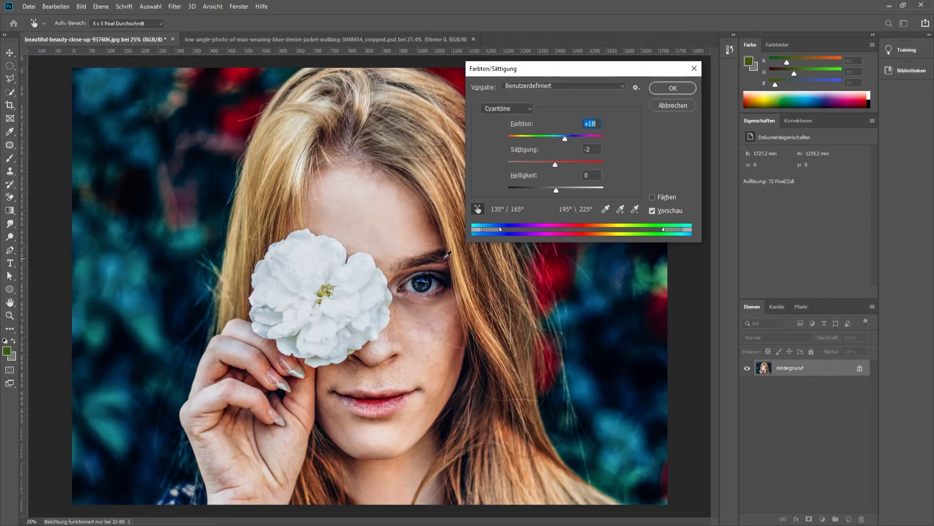
mouse_move(570, 138)
mouse_down()
mouse_move(556, 164)
mouse_move(586, 188)
mouse_up()
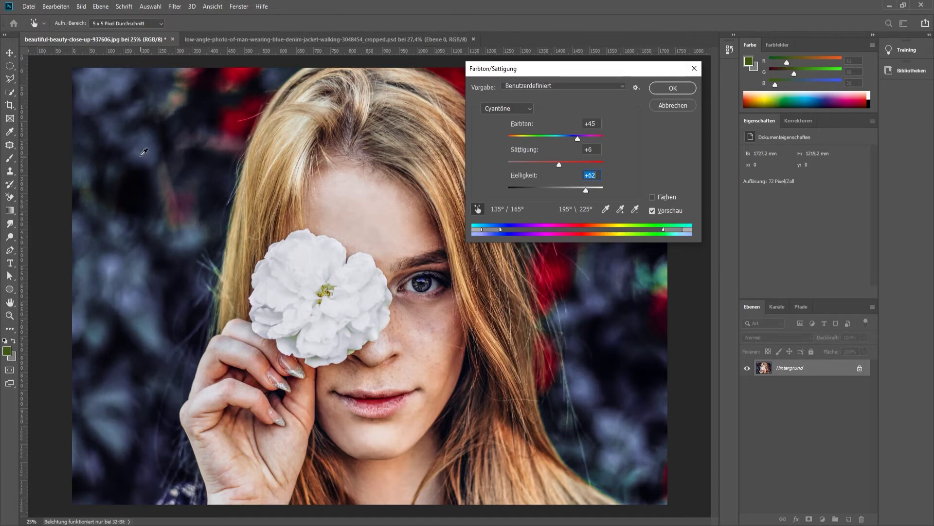
click(683, 90)
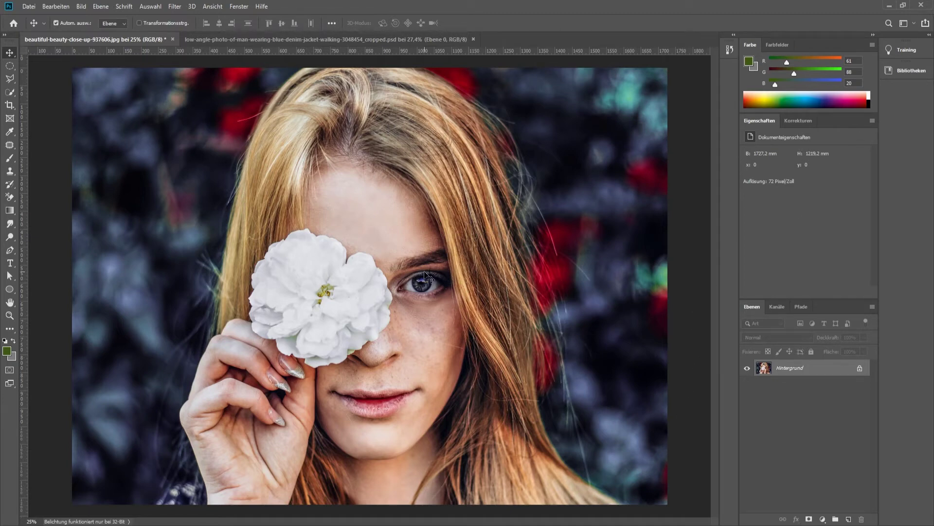
Step: Undo the adjustment with Ctrl+Z and check the redo option under Bearbeiten
key(ctrl+z)
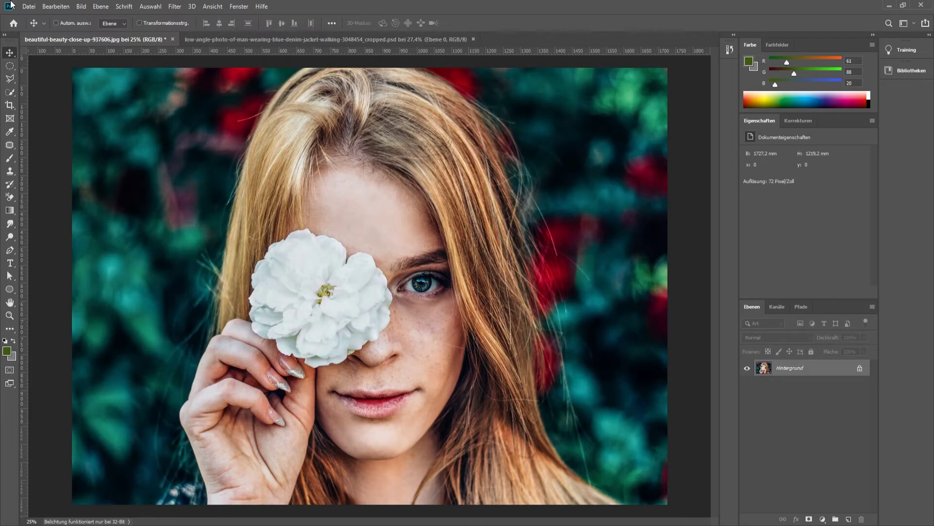
click(81, 6)
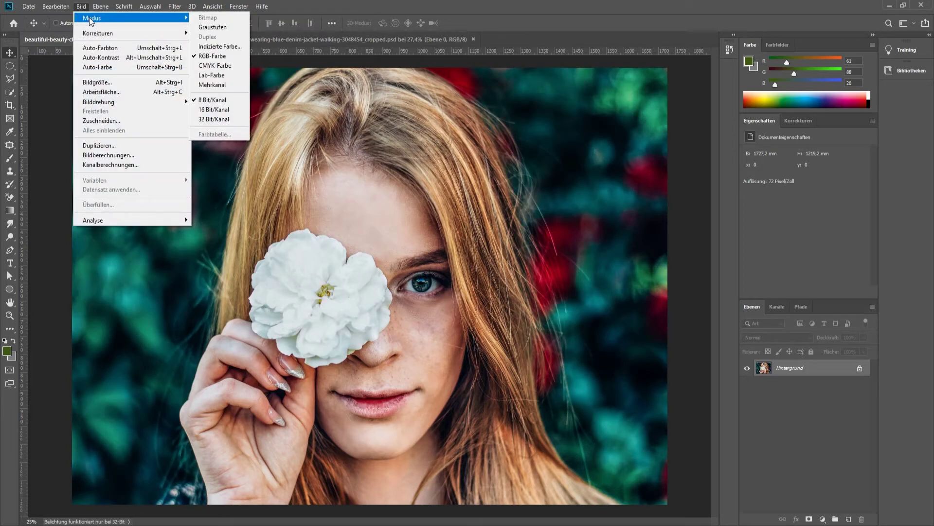
click(56, 6)
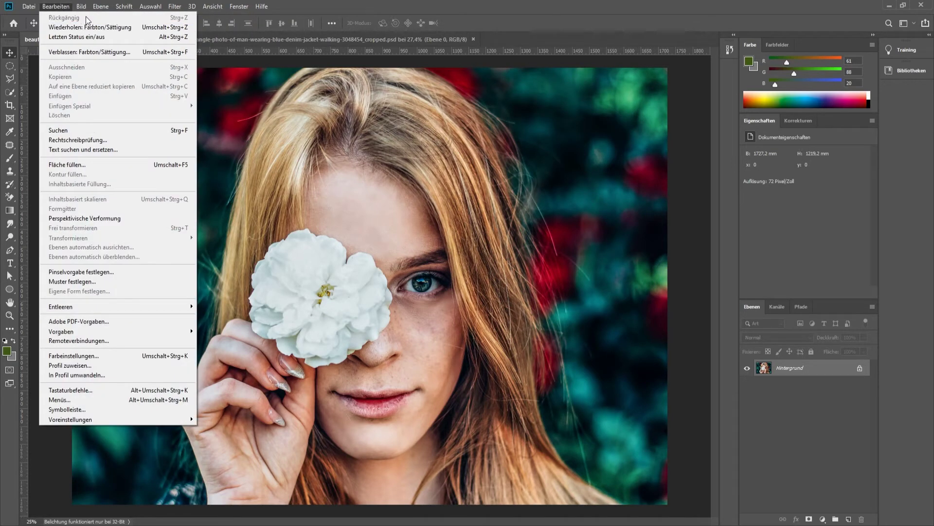
key(Escape)
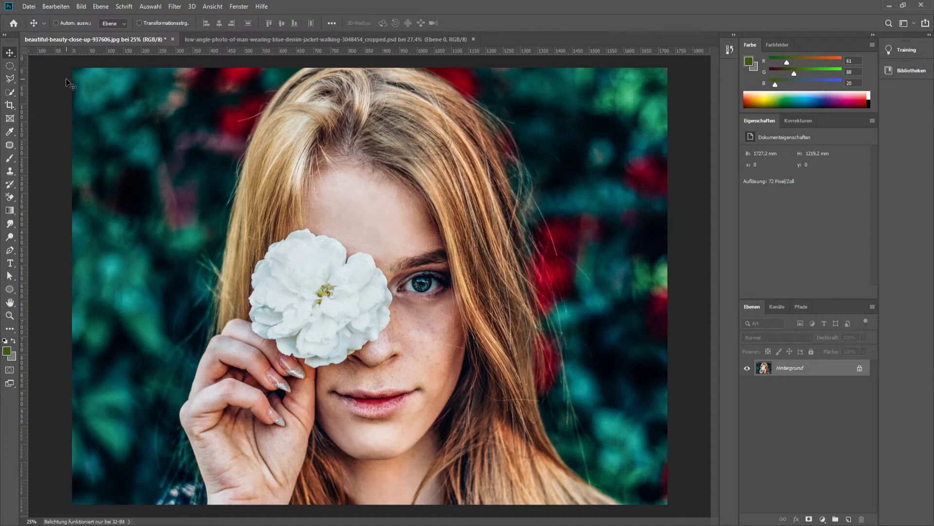
Step: Swap the Elliptical Marquee for the Auswahlrechteck-Werkzeug from the toolbar flyout
click(9, 66)
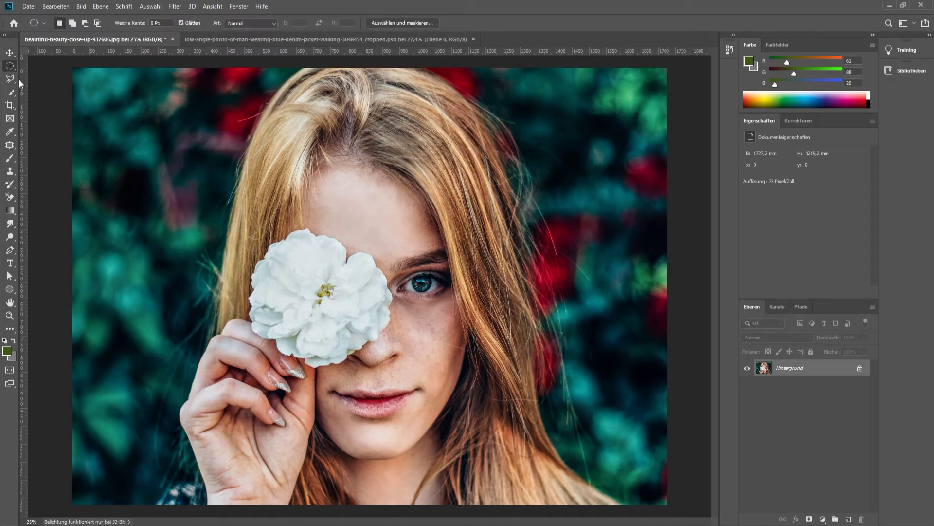
right_click(9, 65)
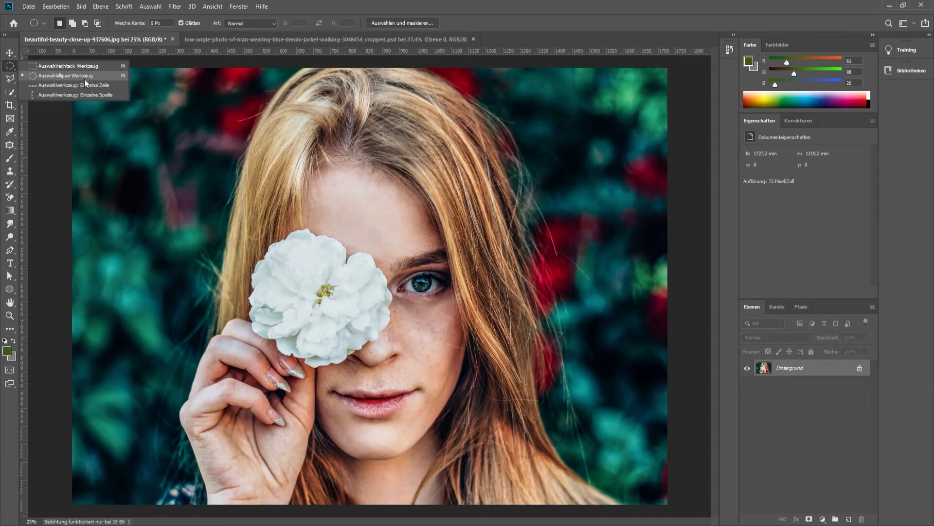
click(73, 65)
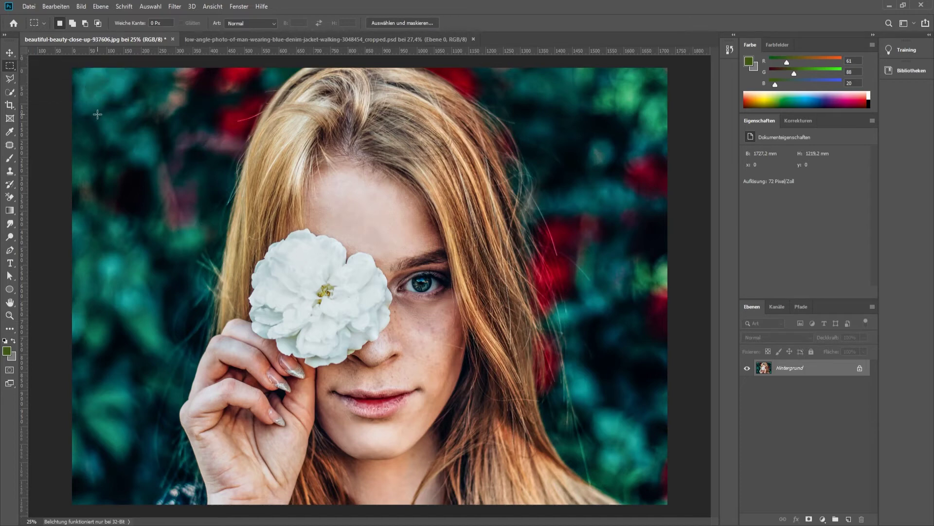
Step: Select a top-left background rectangle, preview a +180 Farbton shift there, then cancel it
mouse_move(89, 84)
mouse_down()
mouse_move(199, 255)
mouse_move(223, 217)
mouse_move(146, 156)
mouse_move(223, 214)
mouse_move(211, 236)
mouse_up()
click(81, 6)
mouse_move(102, 33)
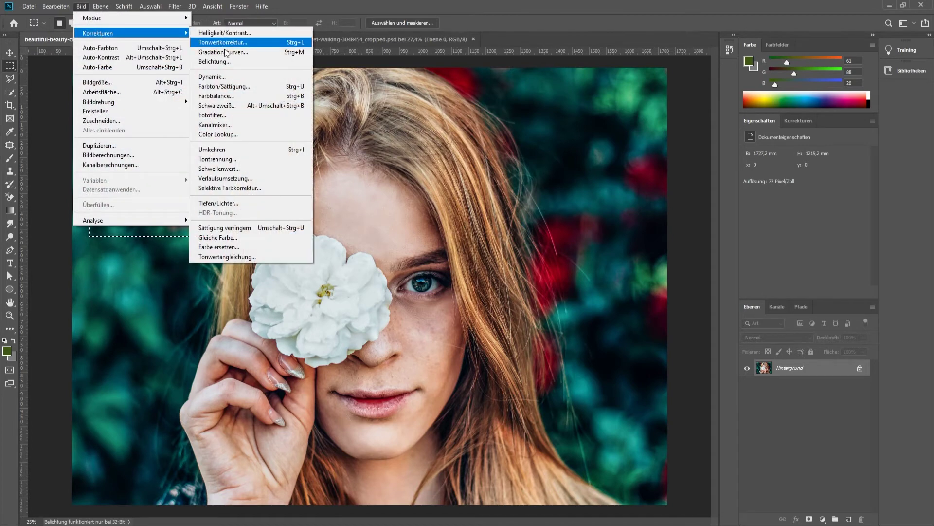
click(241, 86)
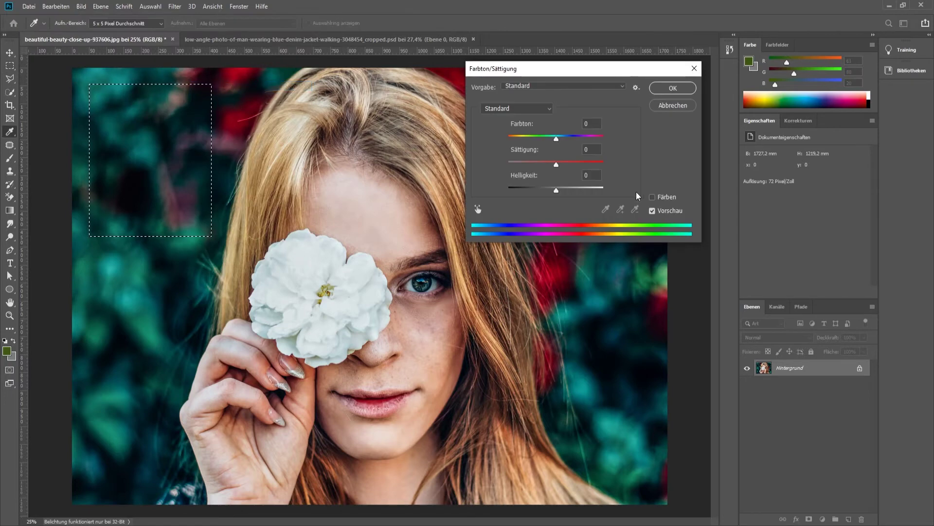
drag(556, 137, 605, 134)
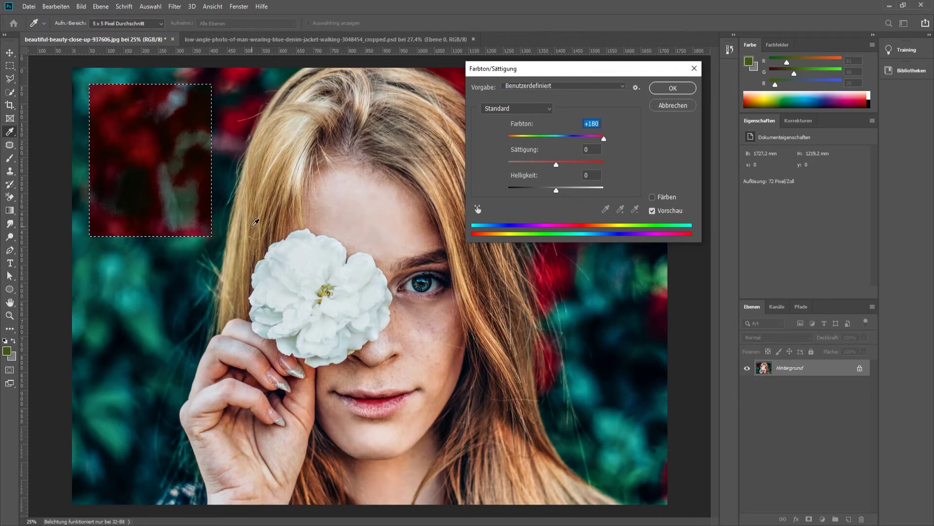
click(658, 107)
key(m)
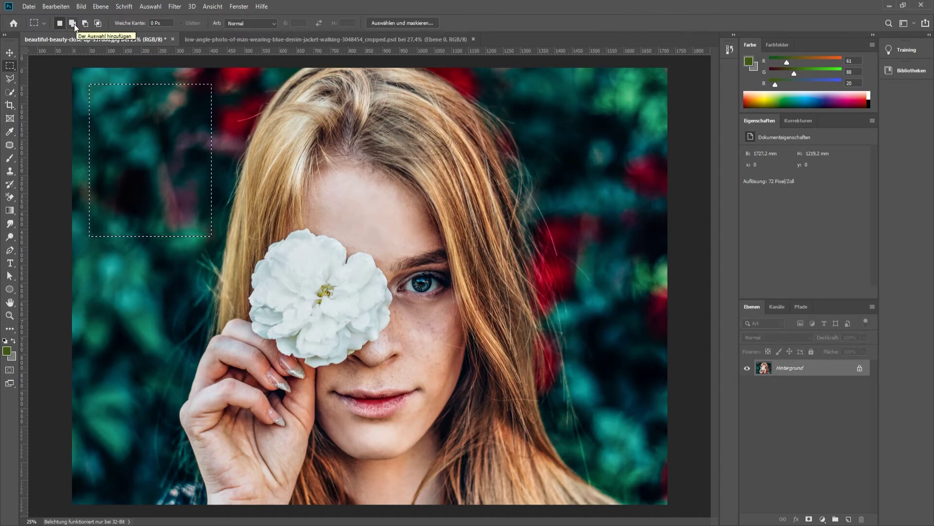
Step: In Add mode, extend the background selection with six more rectangles
click(73, 24)
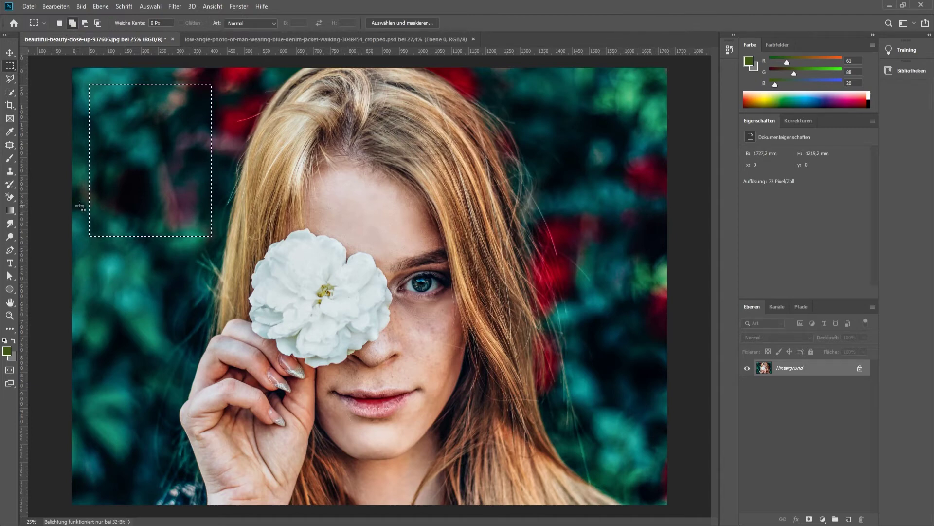
drag(79, 205, 161, 342)
drag(137, 215, 191, 277)
drag(84, 135, 93, 148)
drag(139, 73, 189, 112)
drag(128, 342, 145, 416)
drag(161, 277, 188, 319)
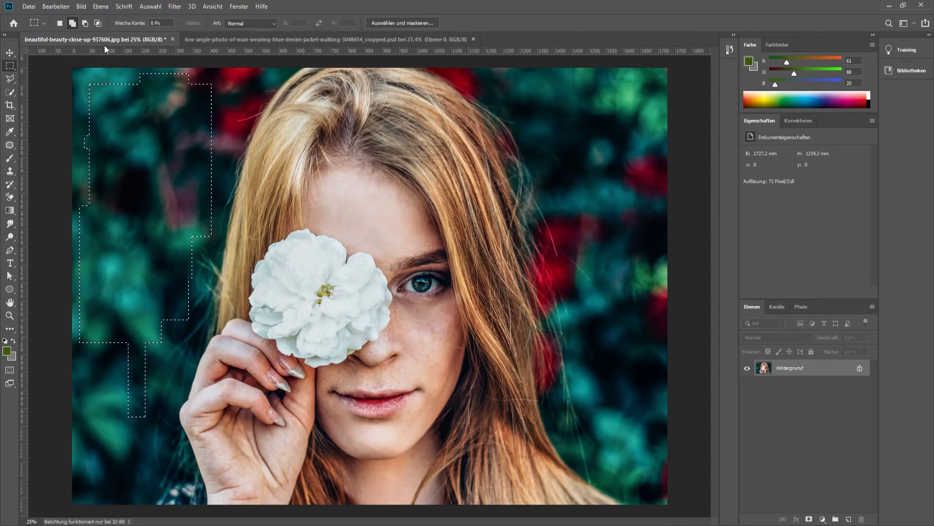
Step: In Subtract mode, cut several regions out of the selection
click(85, 23)
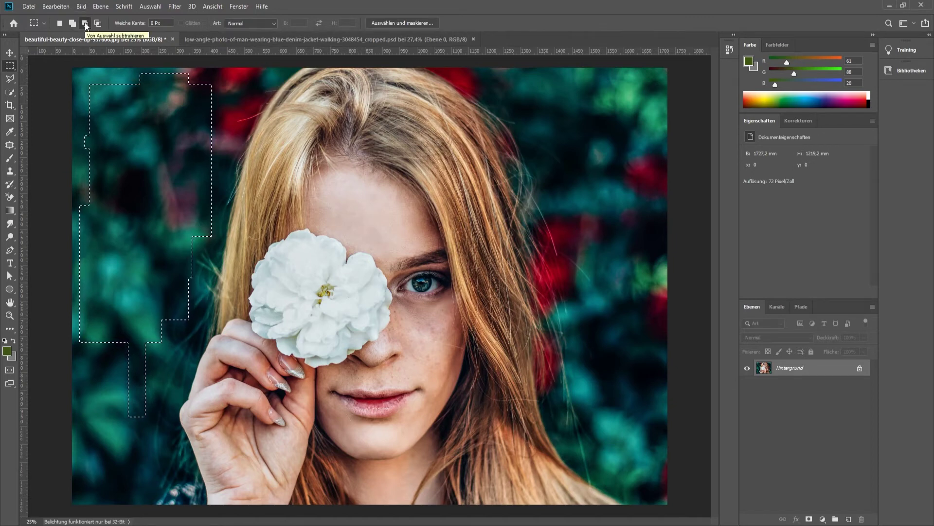
mouse_move(89, 86)
mouse_down()
mouse_move(125, 127)
mouse_move(200, 149)
mouse_up()
drag(167, 197, 139, 302)
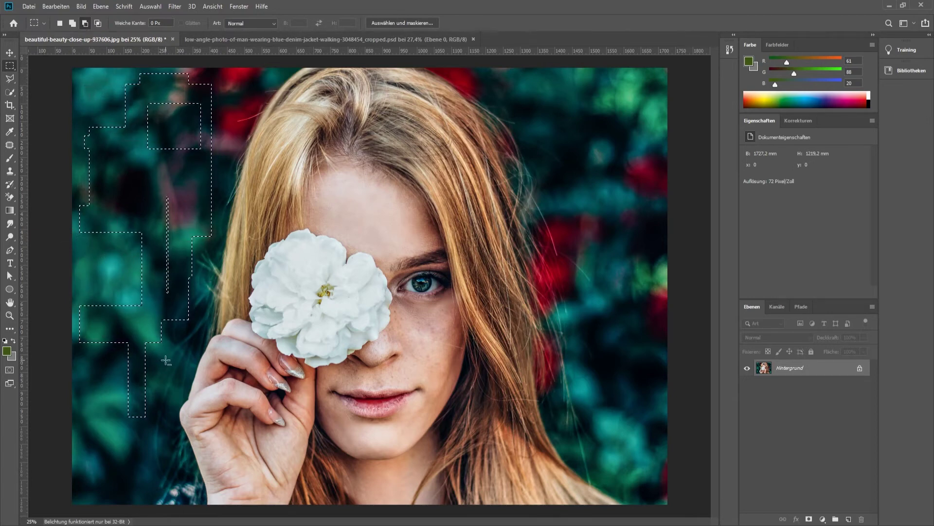
drag(138, 302, 142, 305)
drag(143, 147, 210, 265)
drag(201, 117, 228, 197)
Step: Intersect the selection down to a narrow strip, then return to New Selection and deselect
click(98, 23)
drag(91, 101, 148, 167)
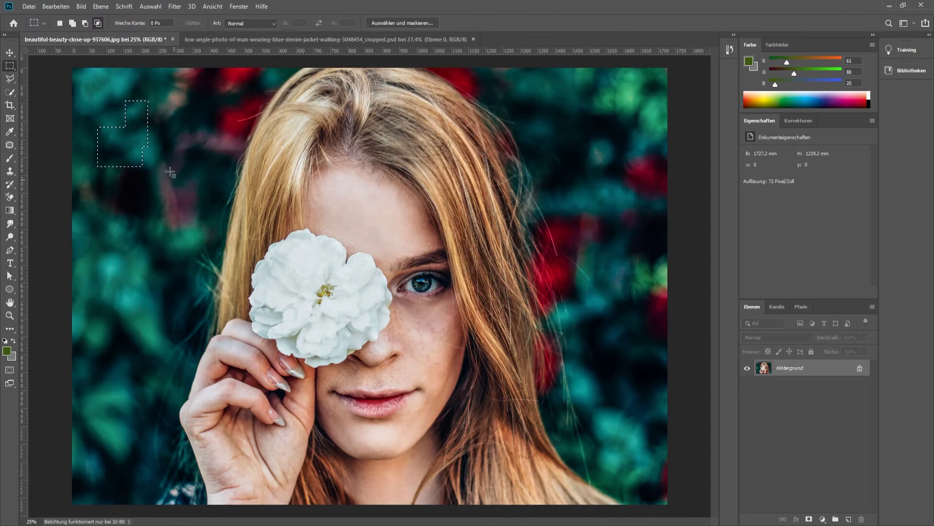
drag(125, 78, 199, 175)
drag(140, 89, 148, 138)
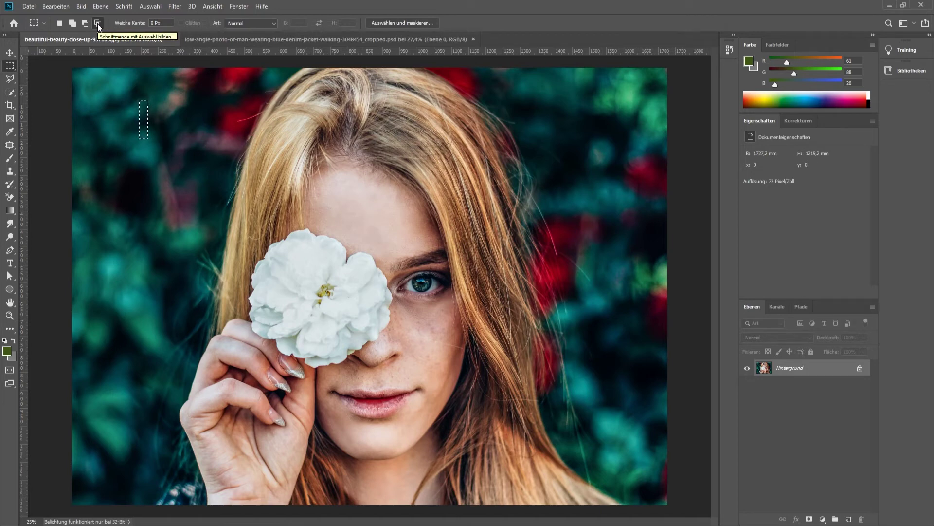
click(59, 23)
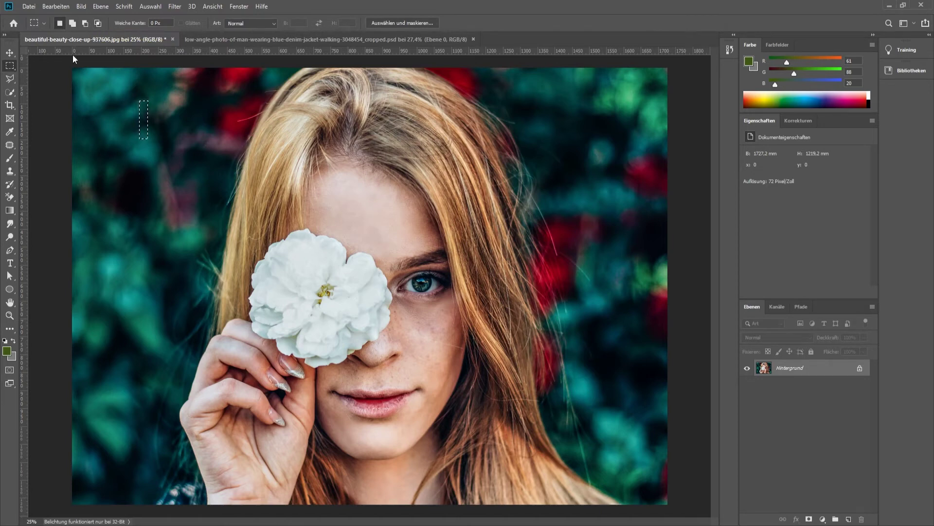
click(143, 228)
right_click(13, 65)
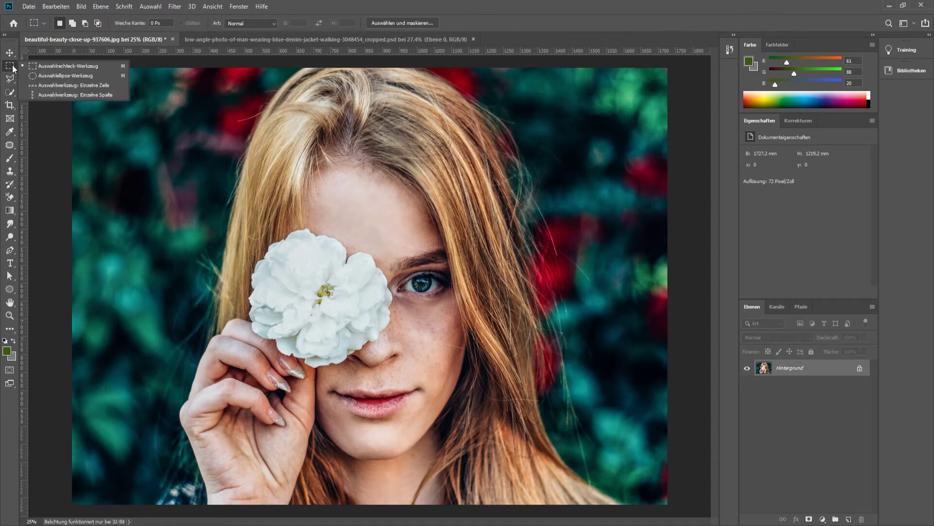
Step: Draw a new background rectangle, then switch to the Elliptical Marquee Tool
click(40, 65)
mouse_move(89, 84)
mouse_down()
mouse_move(115, 132)
mouse_move(185, 194)
mouse_up()
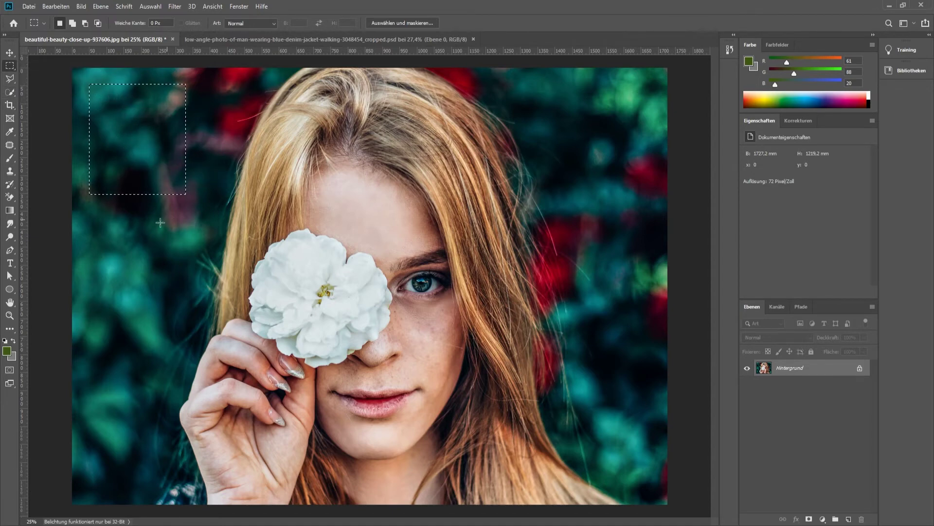
right_click(8, 70)
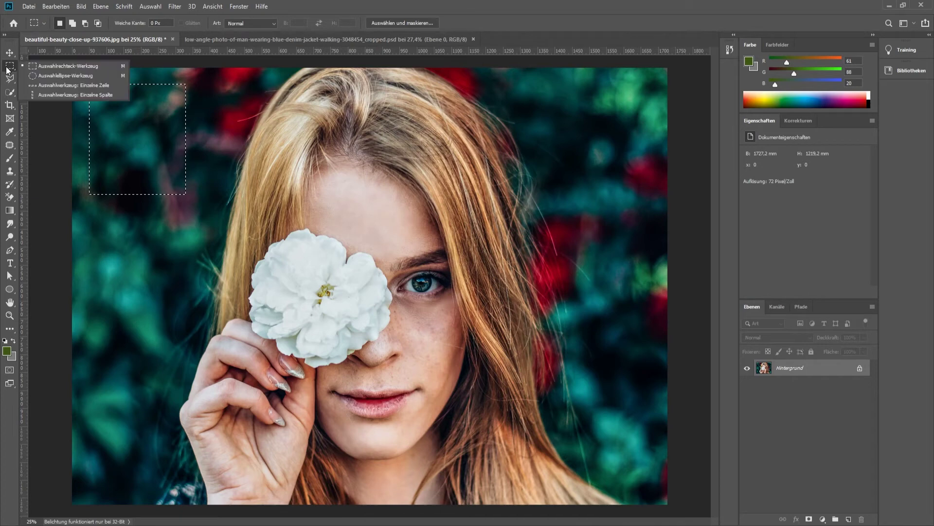
click(41, 76)
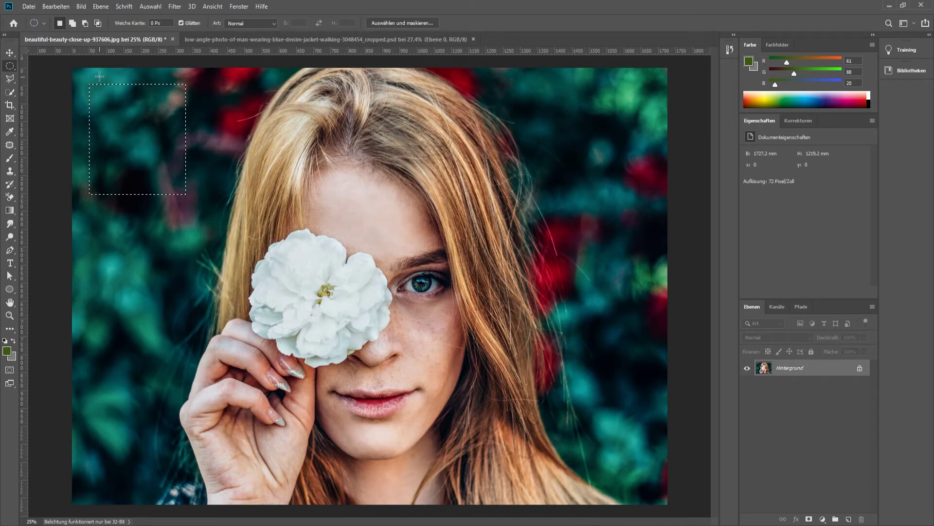
Step: Add two ellipses in Add mode, deselect, then draw an ellipse around the iris
click(75, 24)
drag(151, 167, 227, 253)
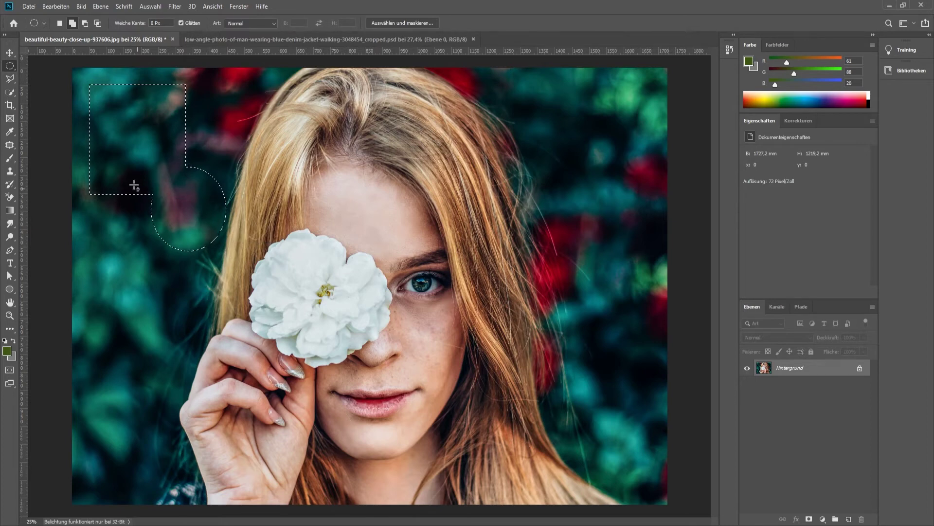
drag(84, 184, 126, 235)
click(103, 90)
drag(410, 270, 432, 291)
Step: Zoom in on the uncovered eye and clear the imprecise iris selection
key(ctrl+1)
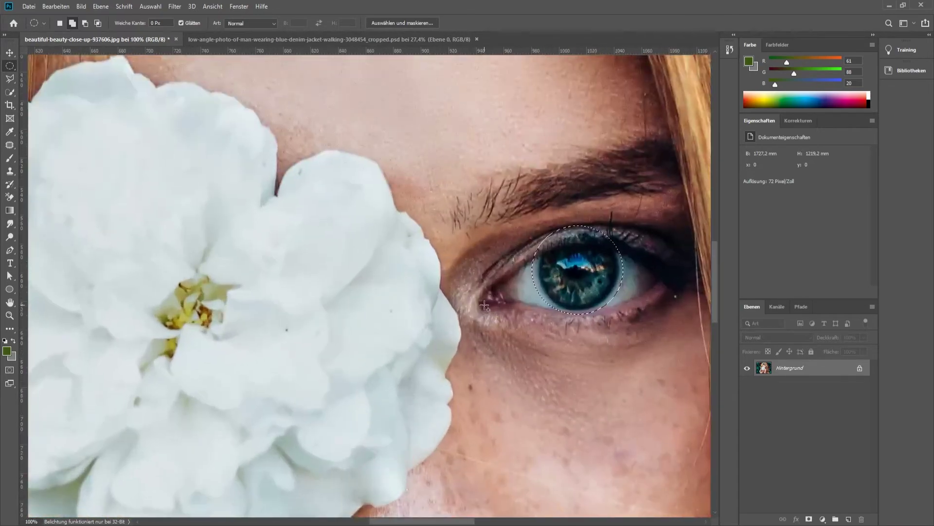
drag(484, 310, 396, 311)
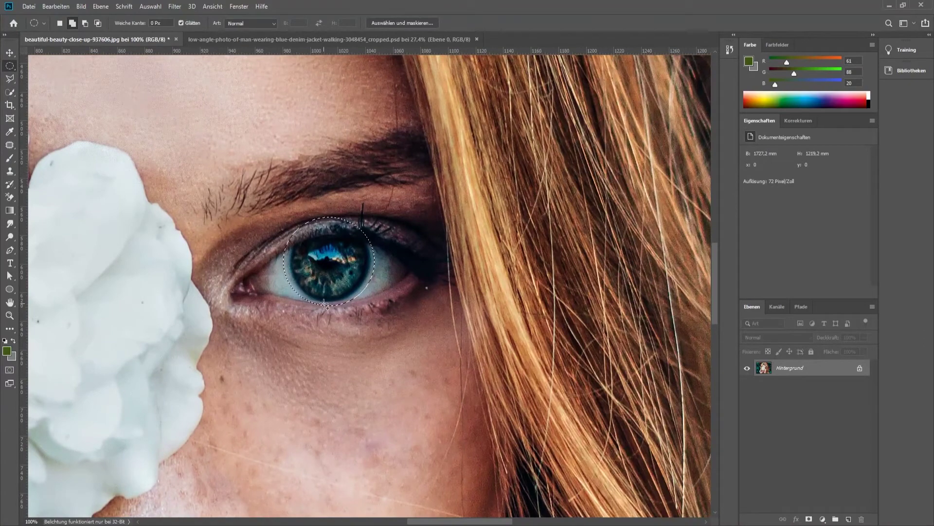
key(ctrl+minus)
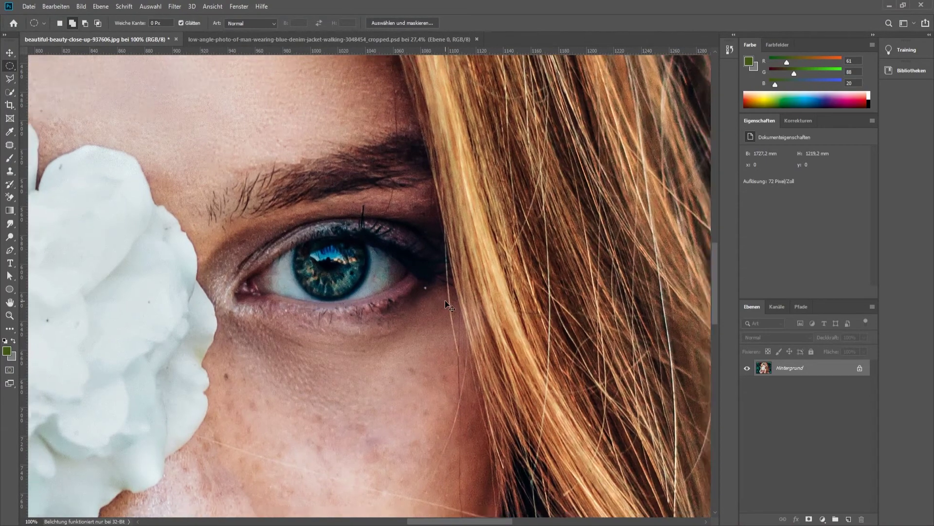
key(ctrl+minus)
key(ctrl+plus)
key(ctrl+plus)
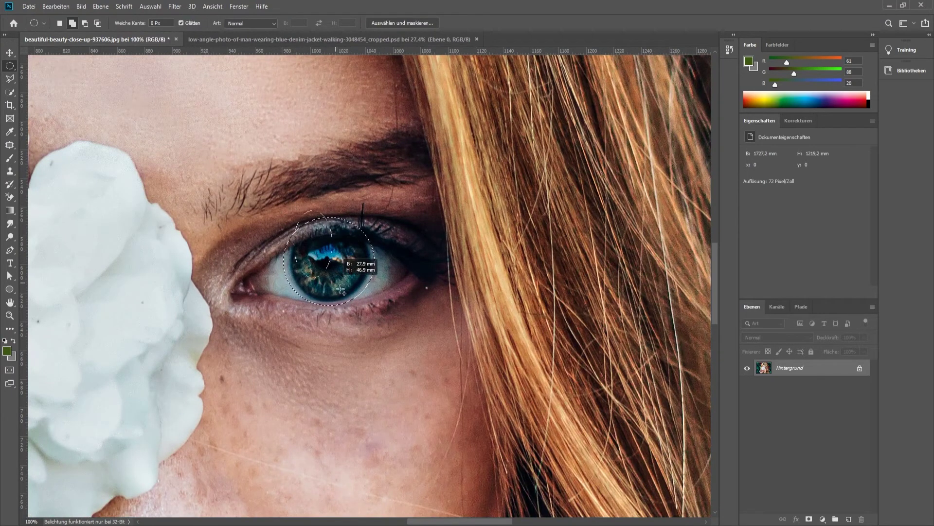
drag(368, 302, 368, 301)
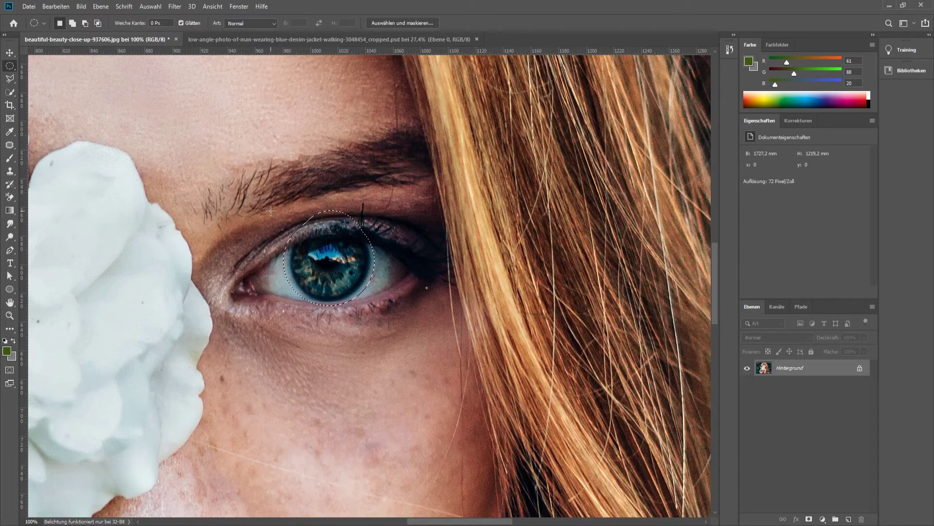
click(297, 222)
Step: Draw a new elliptical marquee circle around the iris and nudge it to centre
drag(296, 226, 369, 301)
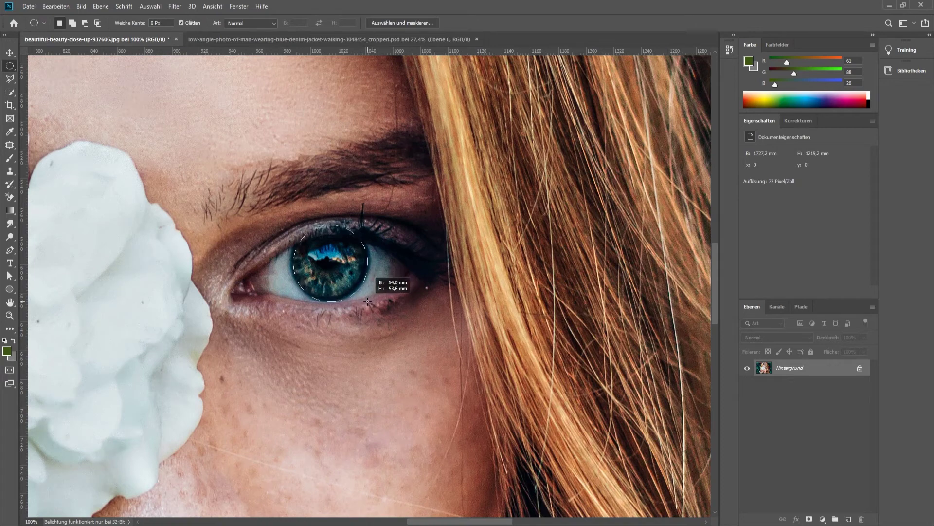
drag(369, 300, 368, 301)
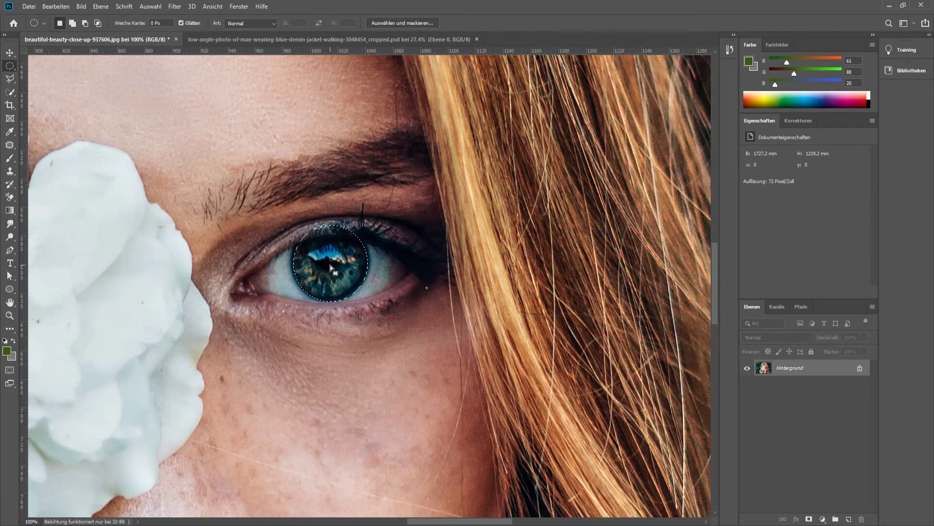
mouse_move(329, 265)
mouse_down()
mouse_move(133, 334)
mouse_move(332, 267)
mouse_up()
click(149, 7)
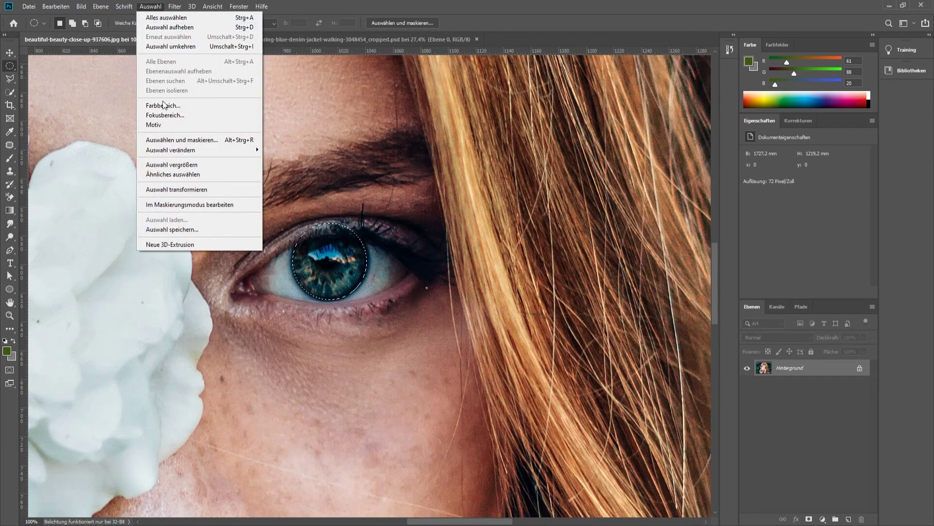
Step: Transform the iris selection to about 105.87%, move it onto the iris, and commit
click(203, 191)
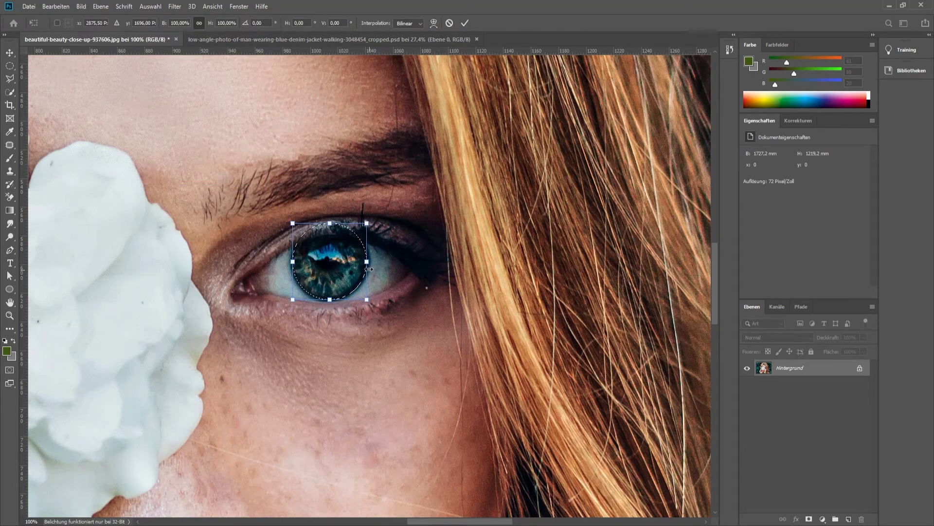
drag(367, 262, 371, 260)
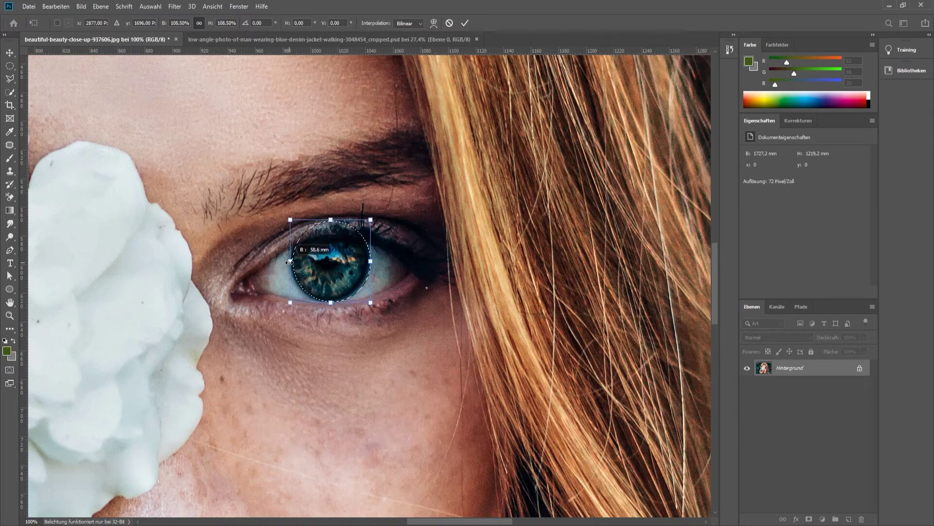
drag(290, 263, 288, 263)
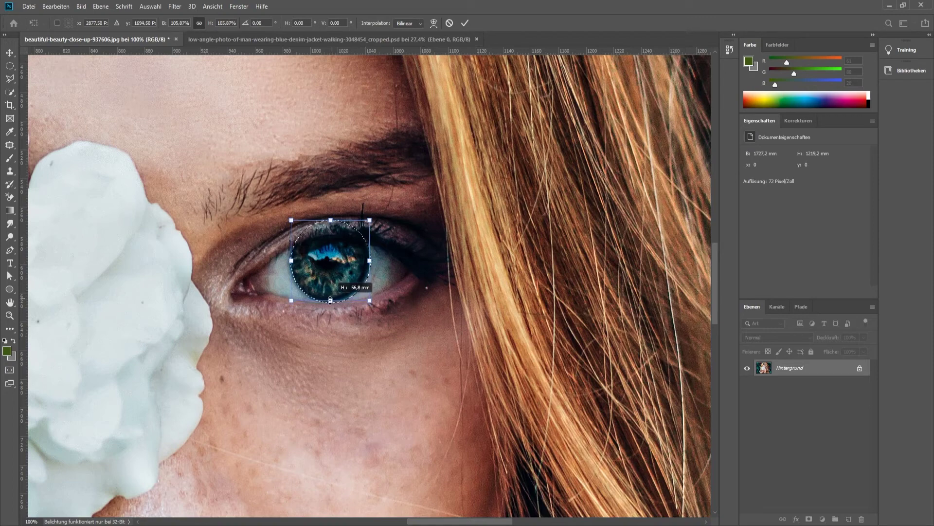
drag(330, 301, 330, 300)
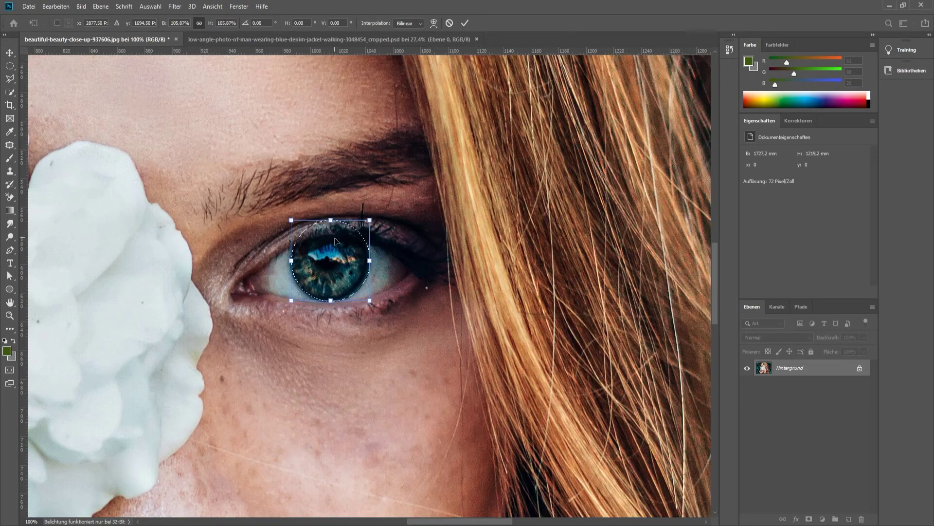
drag(331, 247, 330, 249)
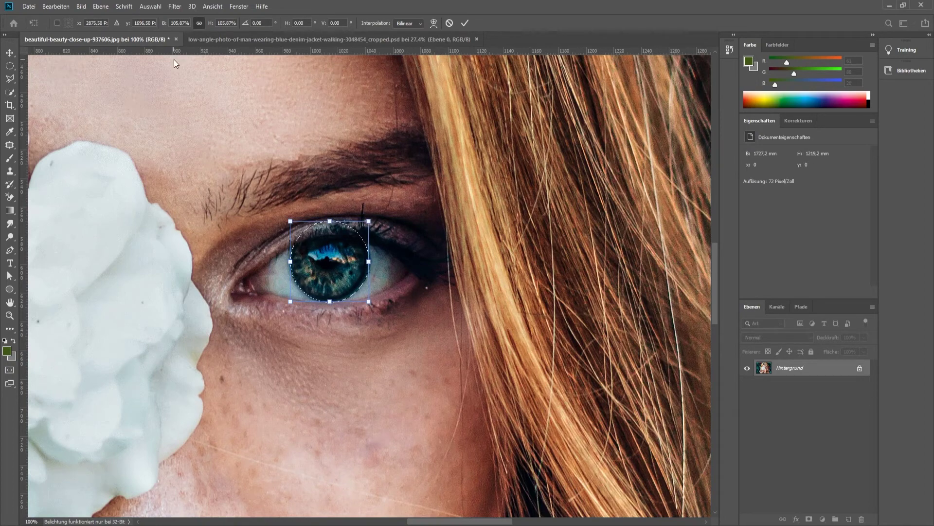
click(154, 7)
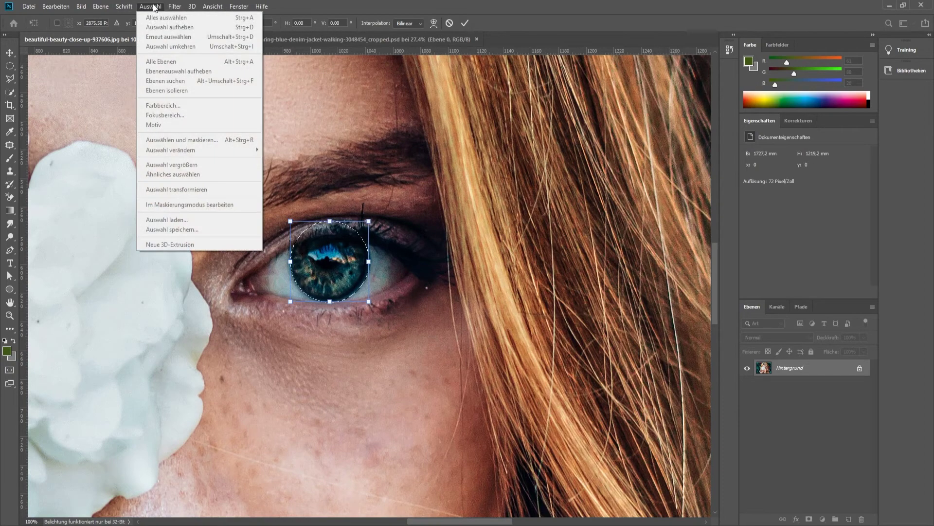
click(154, 7)
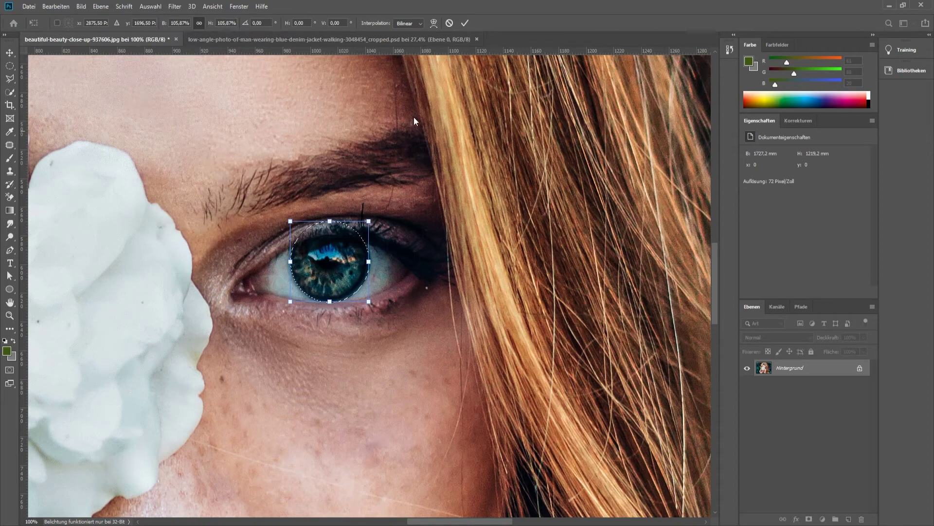
click(466, 24)
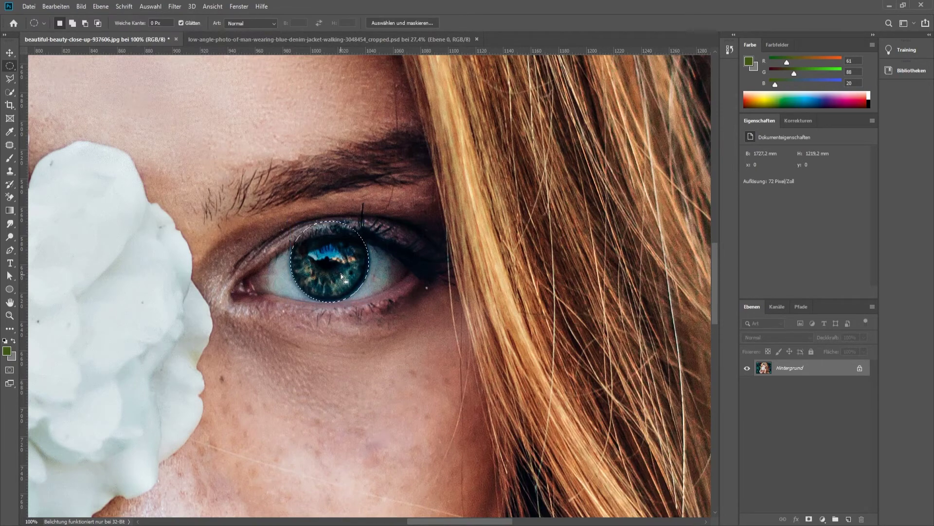
Step: Shift the iris hue to about +155 with Hue/Saturation, making it red, then deselect
click(82, 7)
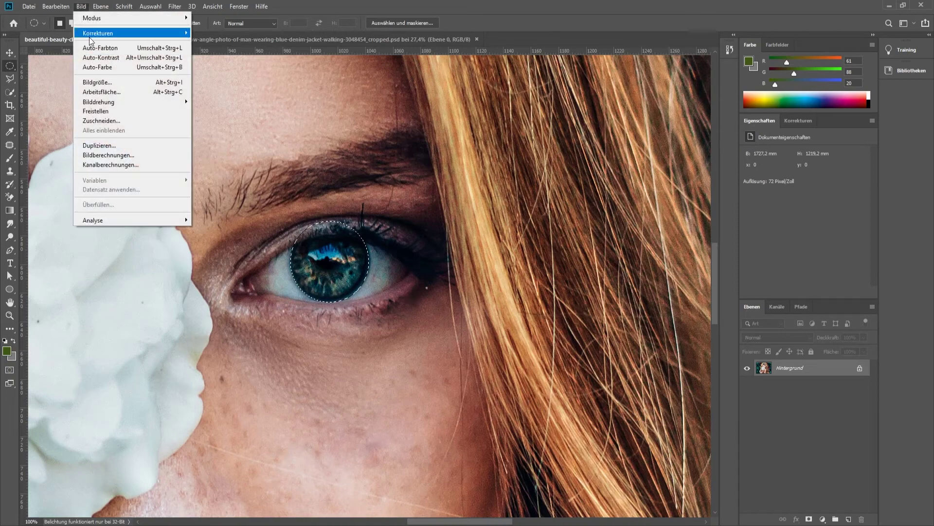
mouse_move(97, 33)
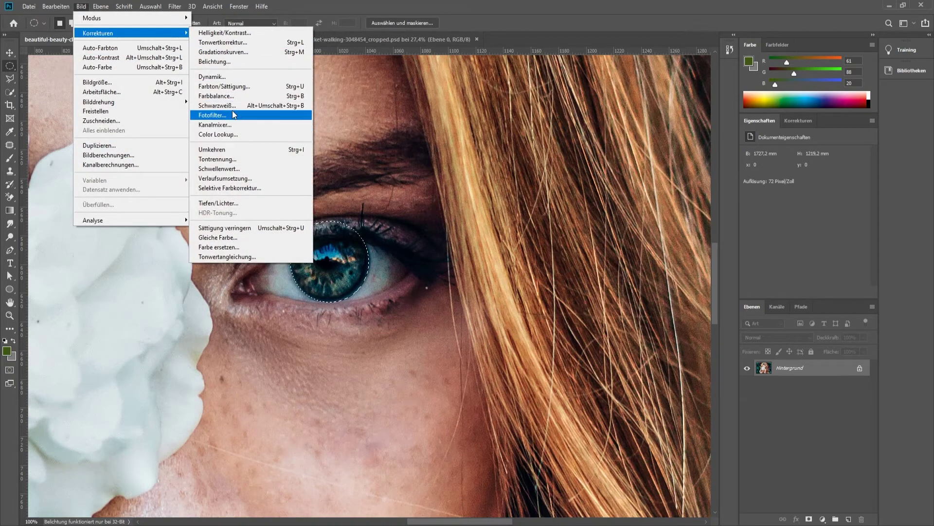
click(229, 86)
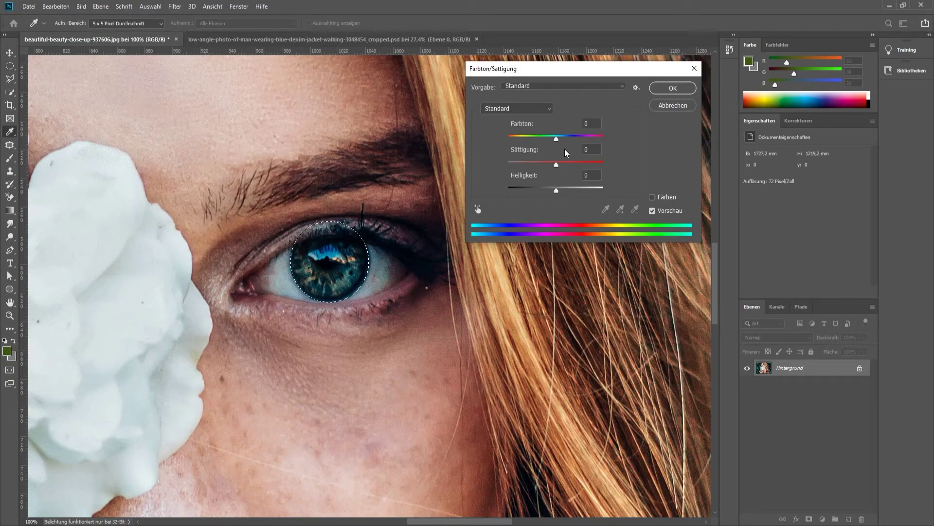
drag(557, 139, 600, 142)
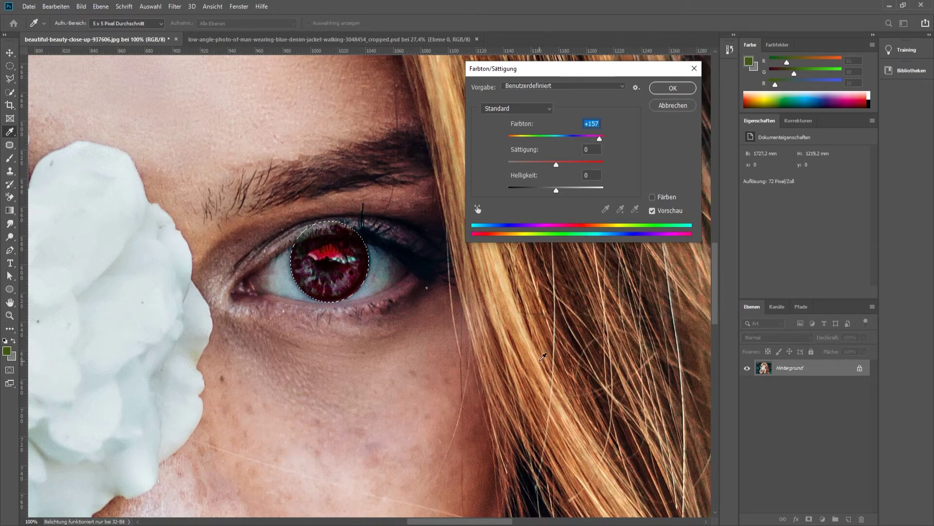
click(673, 89)
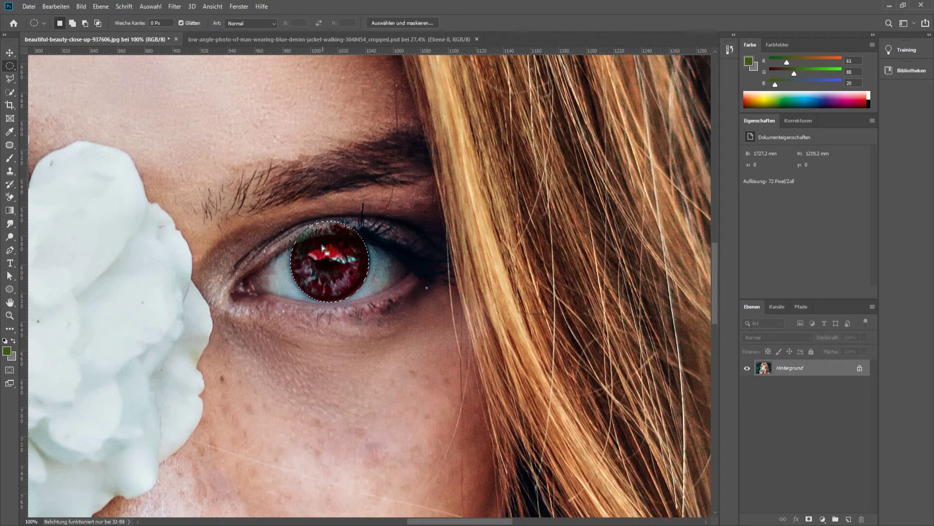
click(150, 7)
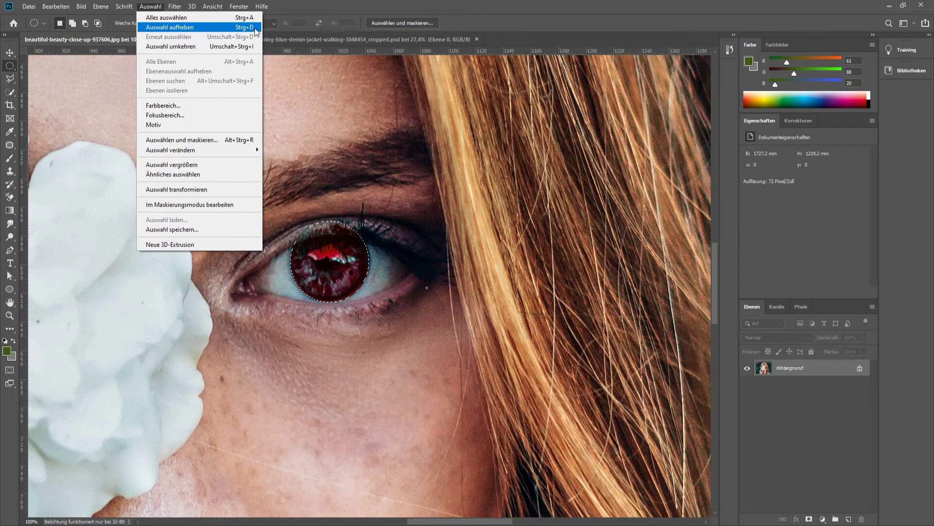
click(249, 27)
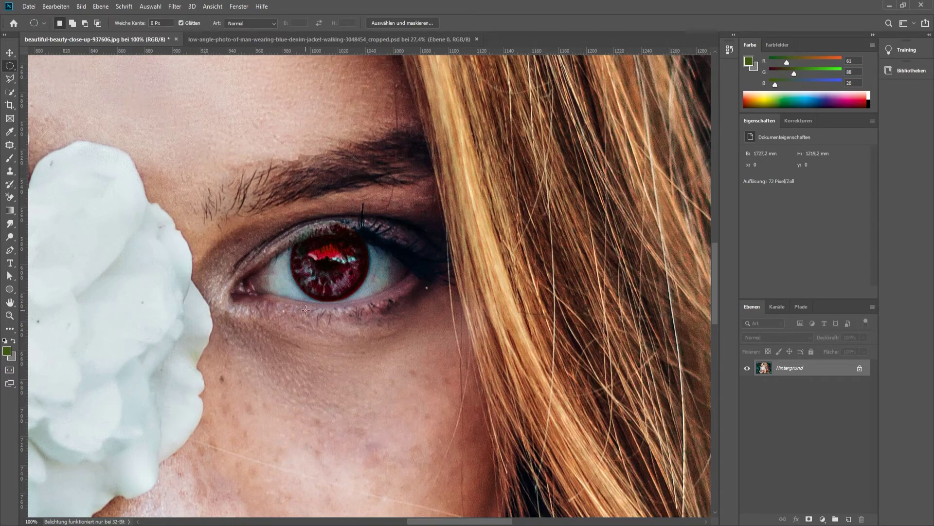
Step: Zoom and pan the view to the hand with the glittery fingernails
scroll(323, 342, down, 2)
scroll(323, 341, down, 2)
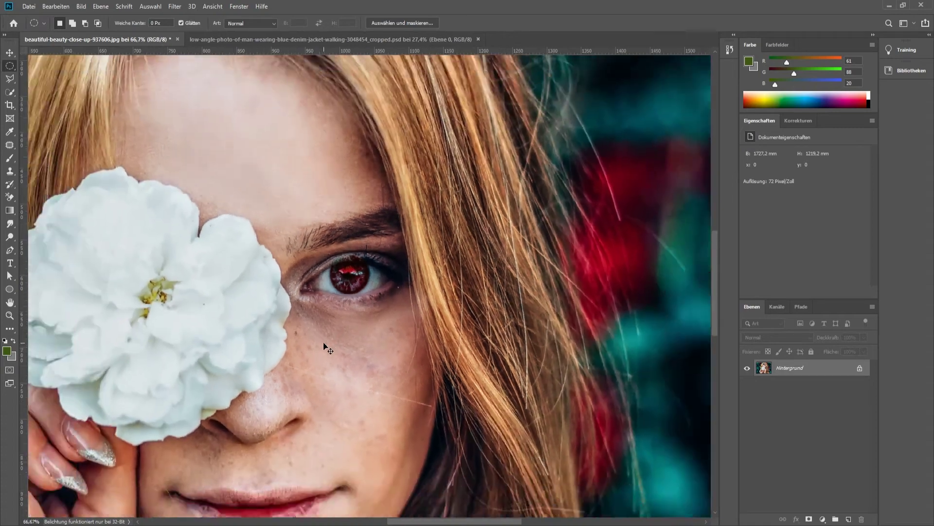
scroll(323, 341, down, 1)
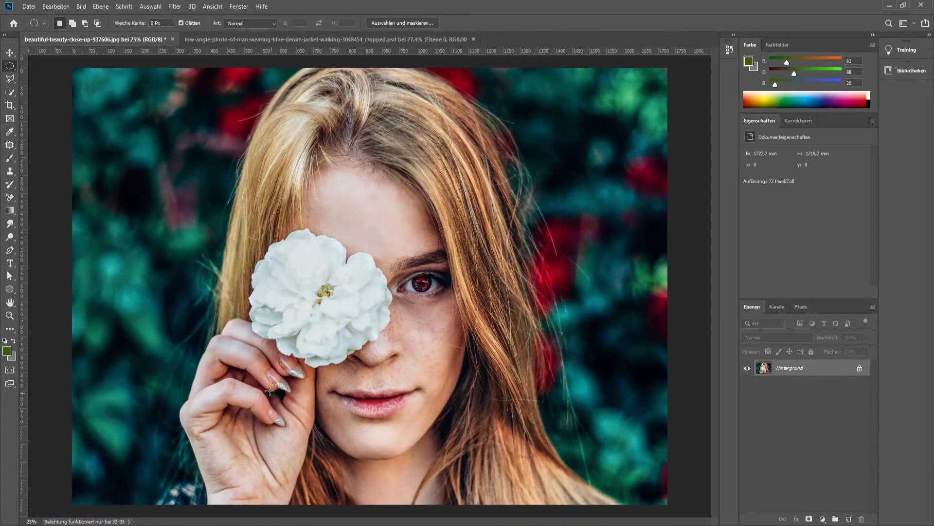
scroll(271, 392, up, 2)
scroll(271, 392, up, 2)
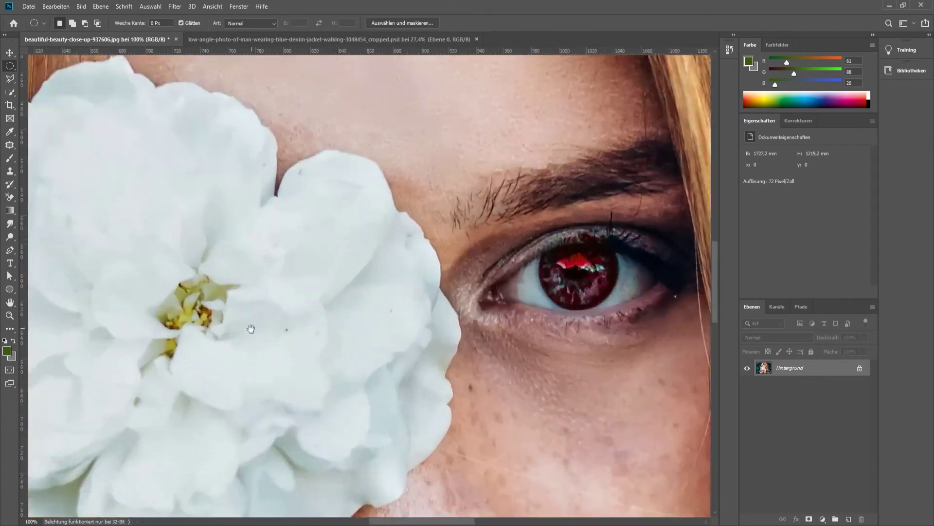
drag(250, 328, 498, 128)
scroll(499, 128, down, 5)
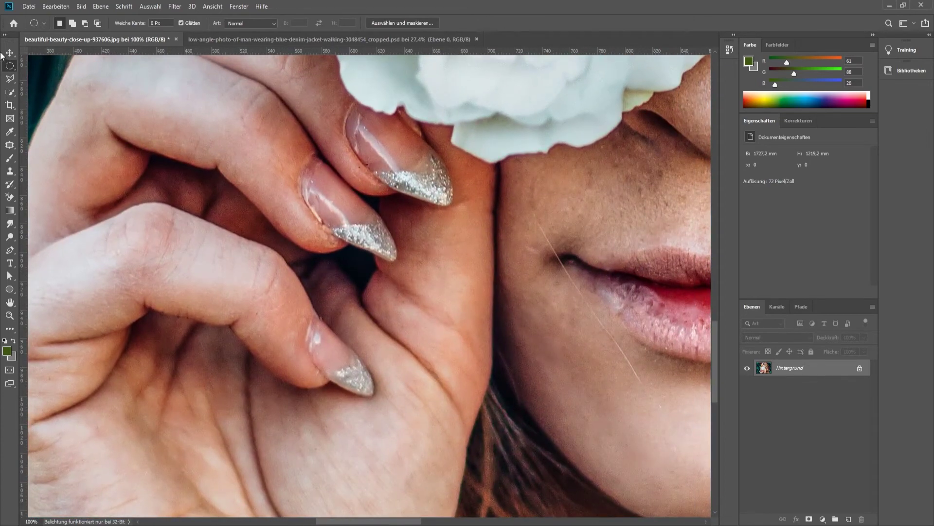
right_click(8, 65)
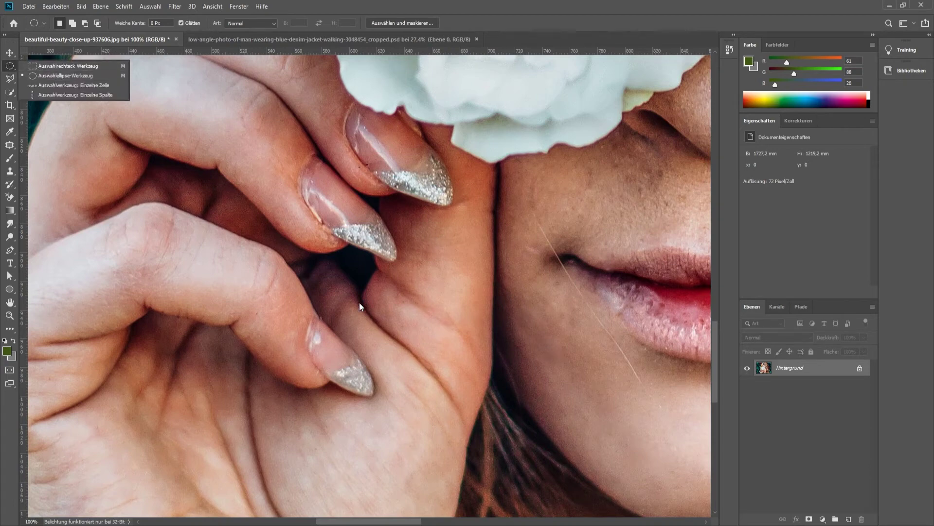
mouse_move(309, 320)
mouse_down()
mouse_move(363, 384)
mouse_move(306, 308)
mouse_up()
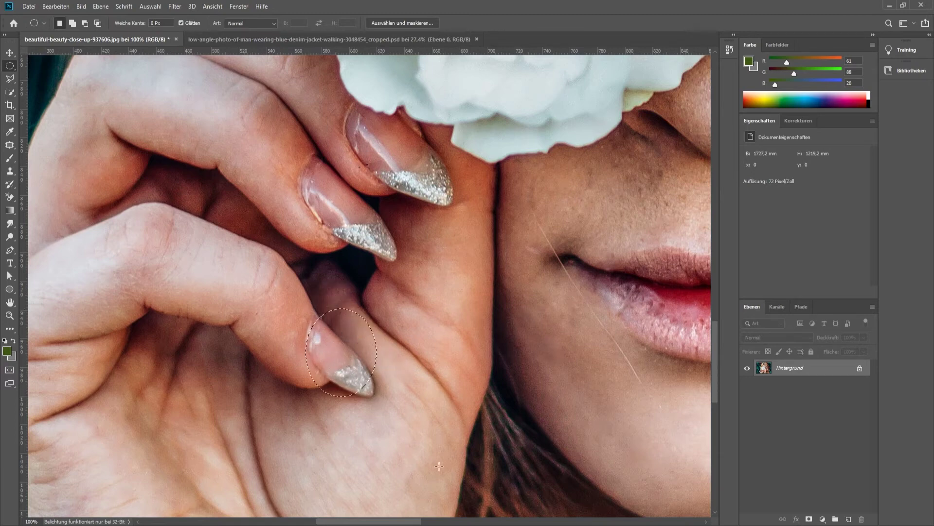
click(151, 6)
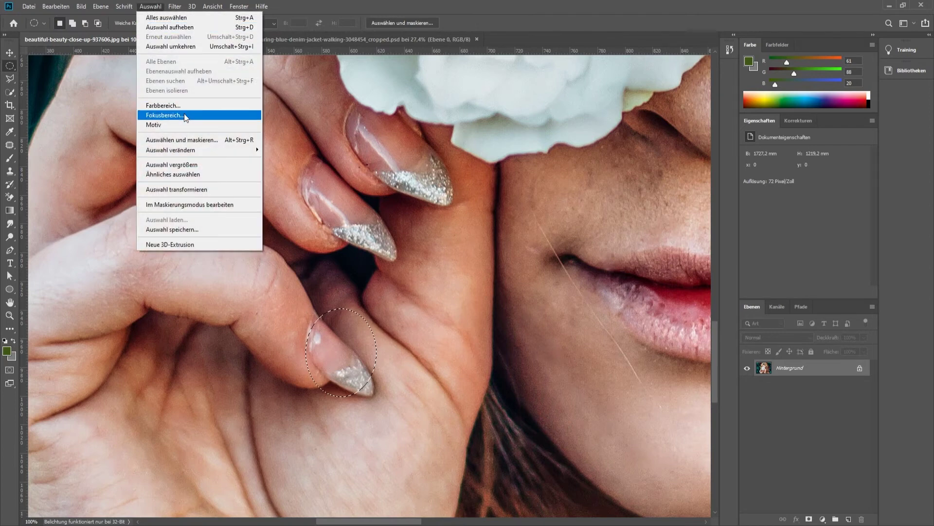
click(176, 189)
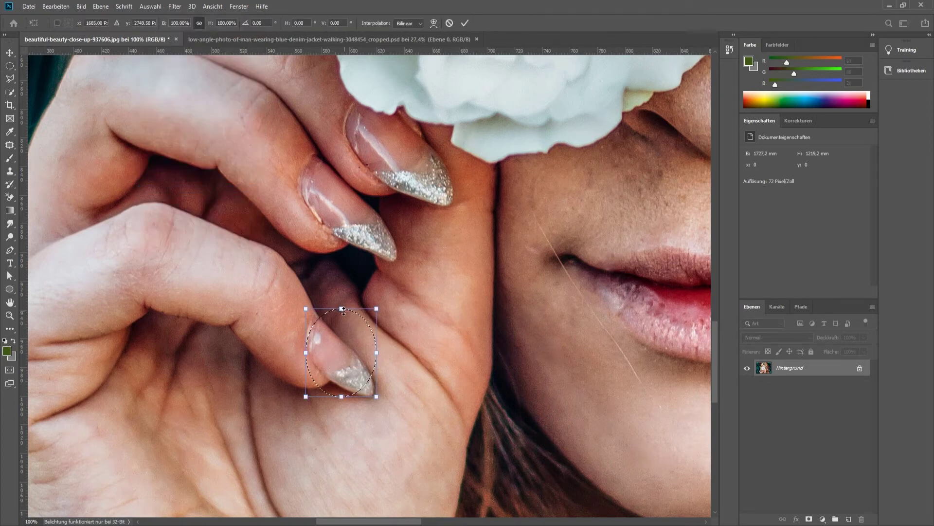
drag(342, 310, 341, 334)
drag(312, 365, 303, 347)
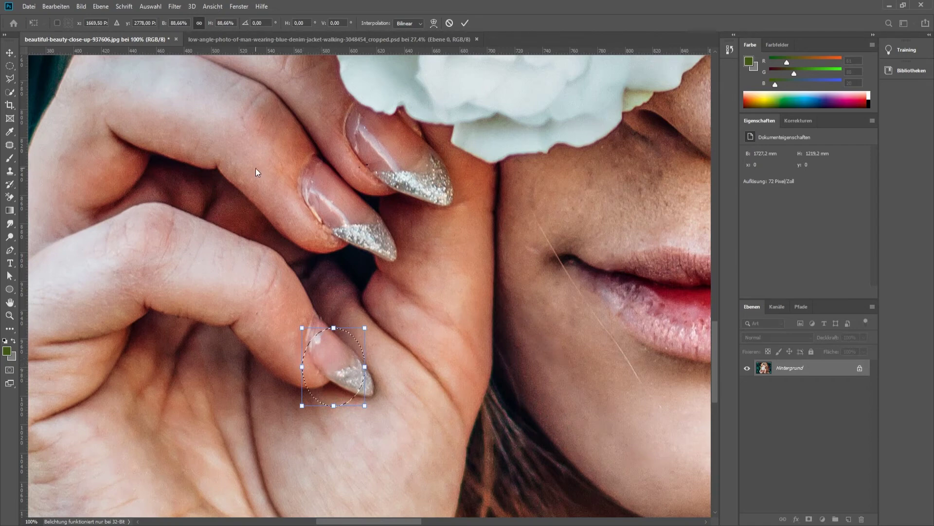
click(198, 23)
click(201, 22)
drag(302, 366, 285, 358)
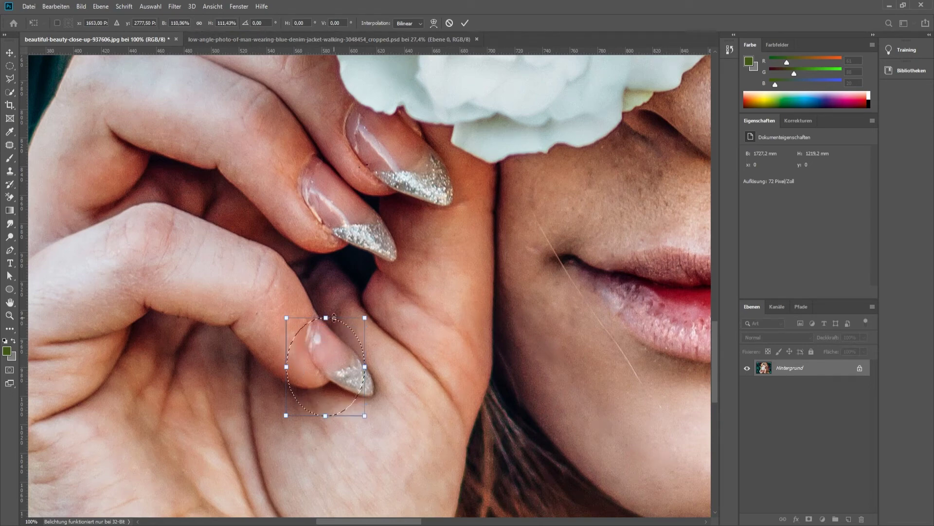
drag(326, 317, 325, 355)
drag(349, 386, 368, 385)
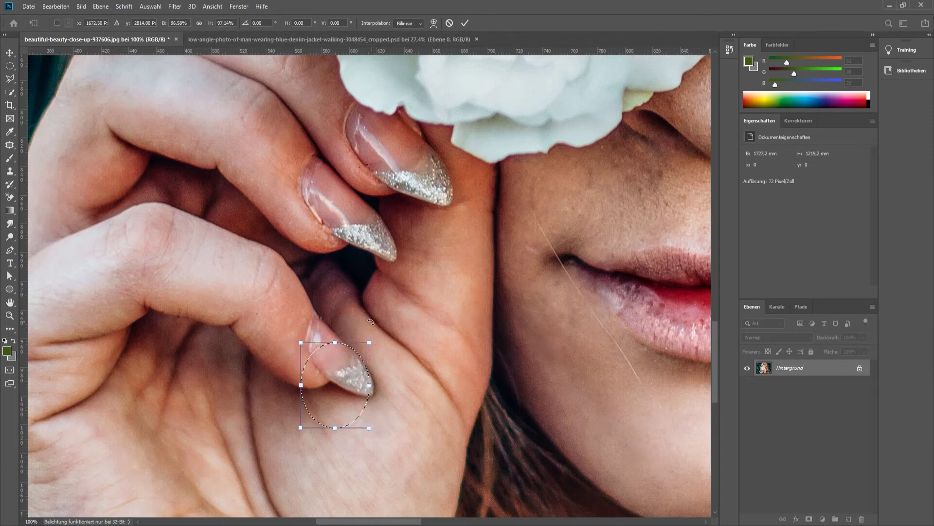
drag(376, 436, 352, 414)
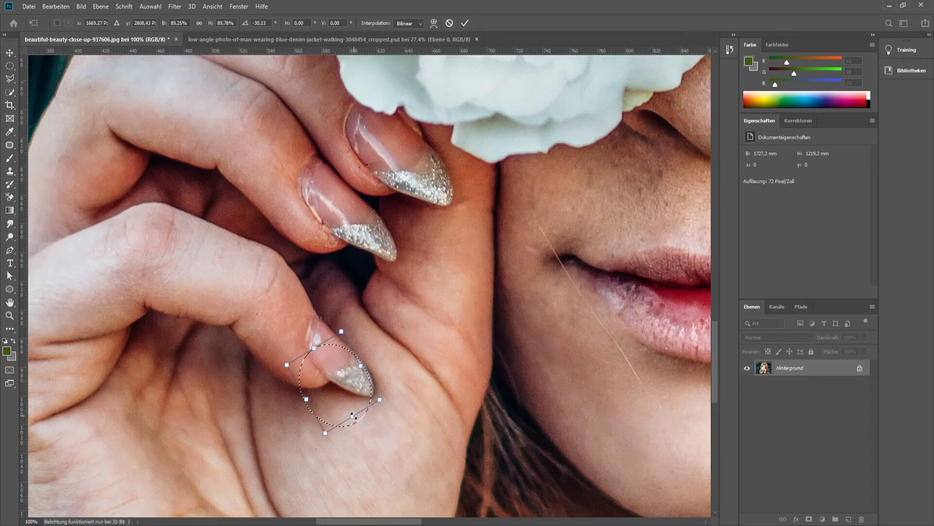
mouse_move(341, 371)
mouse_down()
mouse_move(338, 348)
mouse_move(360, 346)
mouse_move(360, 335)
mouse_move(339, 354)
mouse_up()
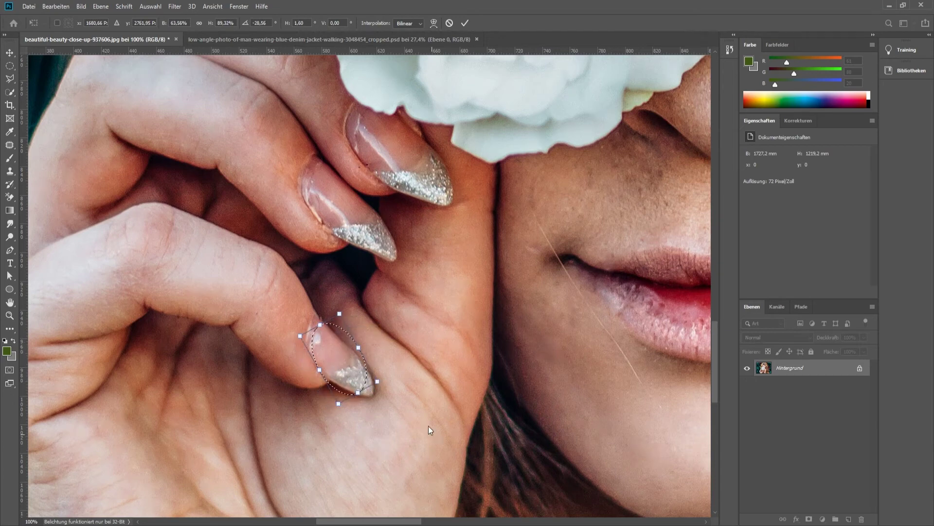
click(449, 23)
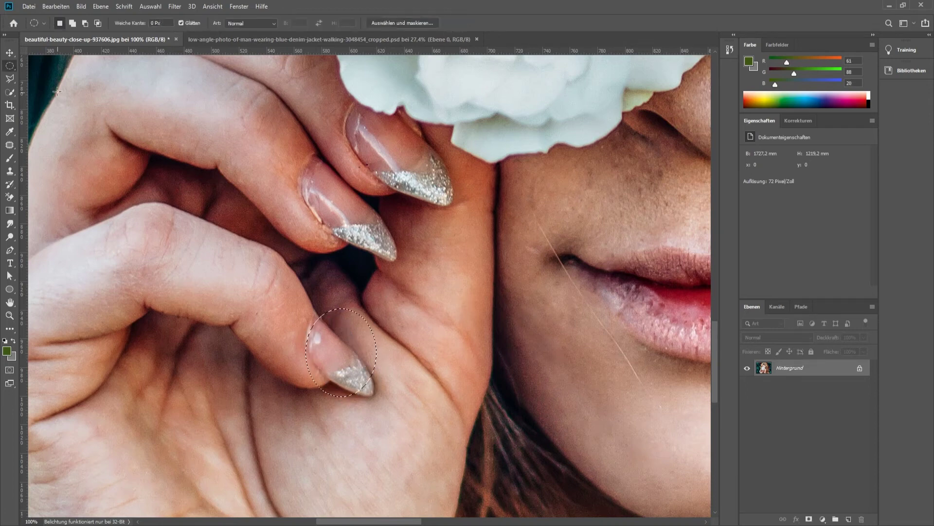
click(150, 6)
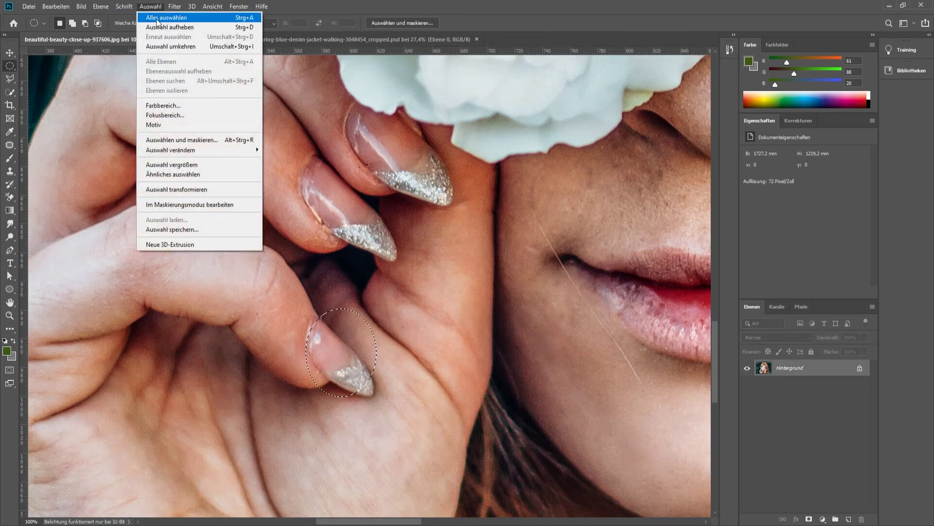
click(191, 26)
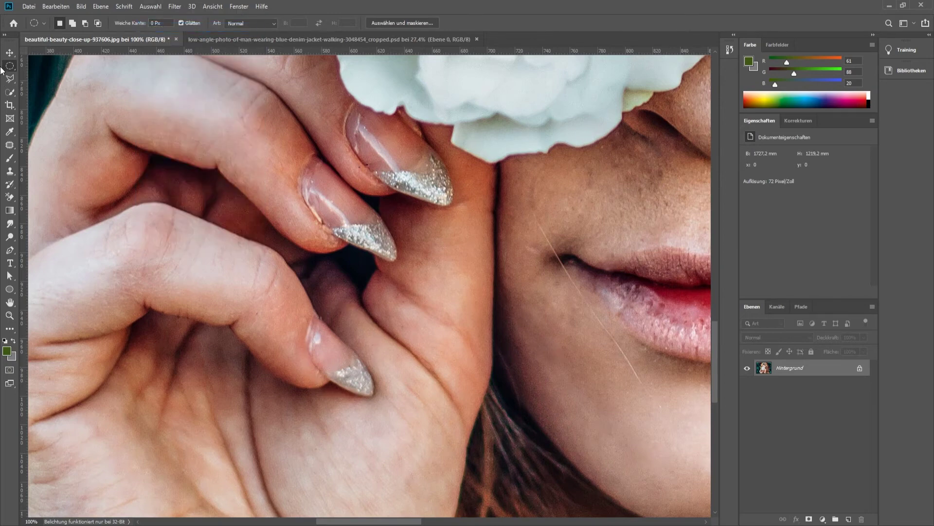
Step: Trace a freehand Lasso selection around the lowest glittery fingernail and zoom to 200%
click(13, 78)
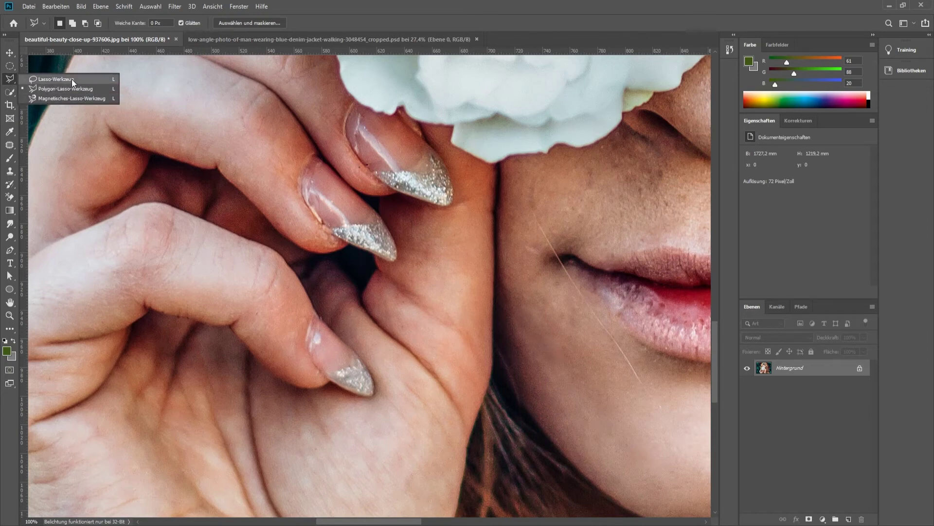
click(71, 78)
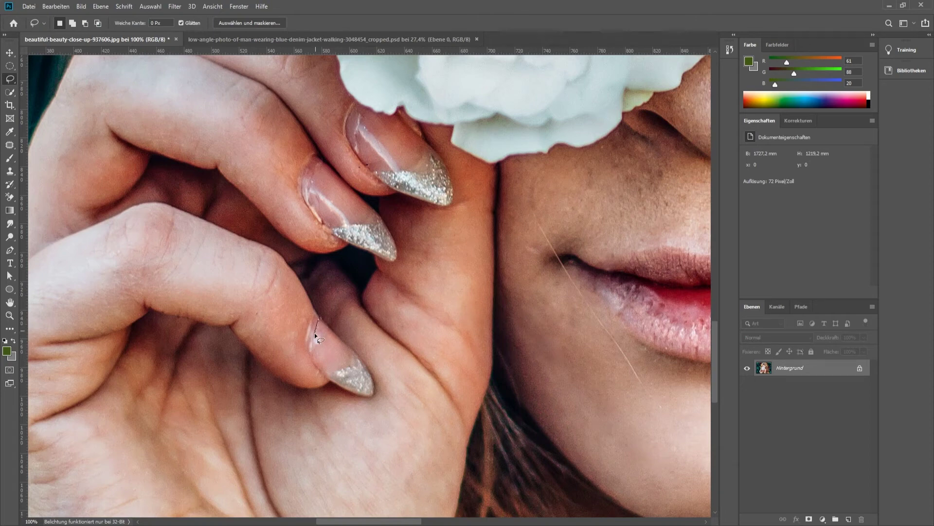
drag(312, 348, 312, 355)
drag(339, 386, 375, 383)
click(86, 24)
drag(361, 359, 377, 393)
click(72, 23)
key(ctrl+plus)
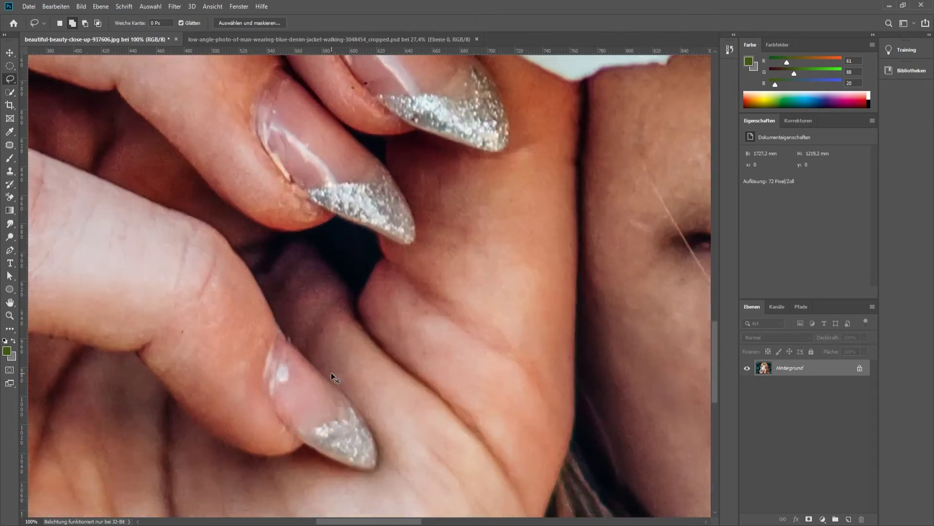
Step: Extend the lasso selection along the nail tip's lower edge
scroll(336, 370, down, 5)
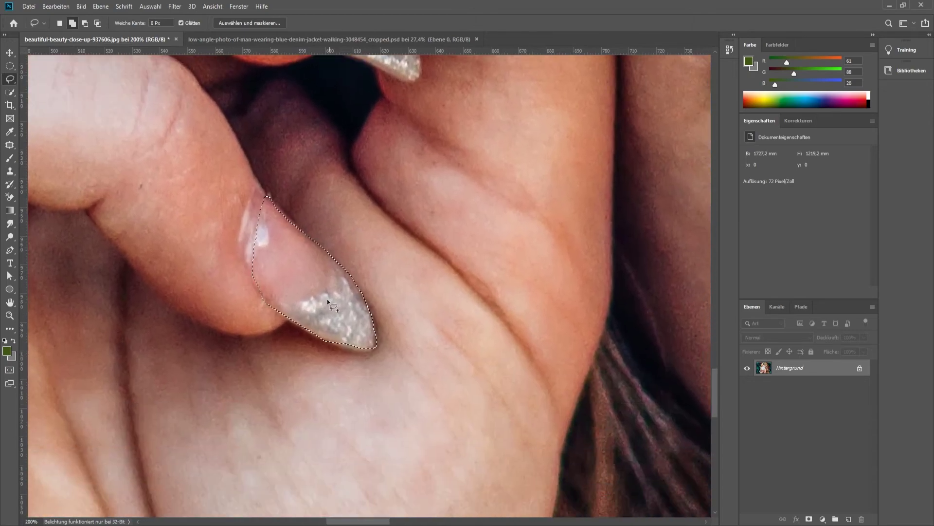
drag(303, 322, 332, 349)
drag(328, 342, 334, 348)
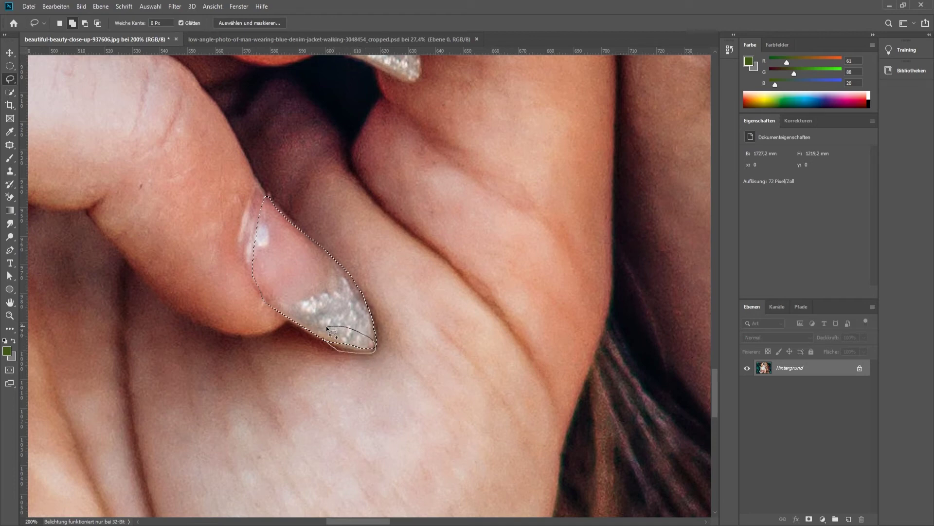
drag(326, 327, 328, 329)
click(60, 23)
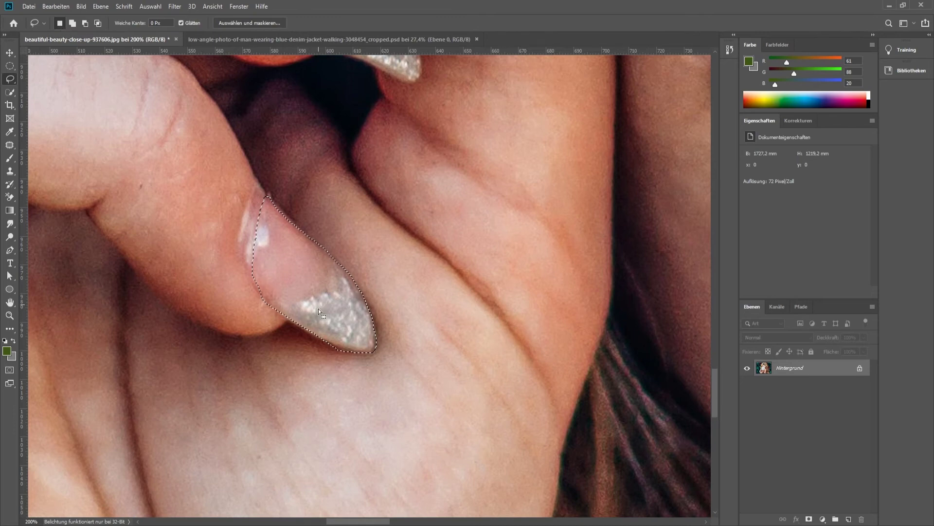
Step: Trim the skin below the nail from the selection using Alt-subtract and Shift-add passes
key(alt)
key(alt)
key(alt)
mouse_move(328, 349)
mouse_down()
mouse_move(368, 359)
mouse_move(327, 347)
mouse_up()
key(shift+alt)
key(alt)
key(alt)
key(shift)
key(alt)
key(shift)
key(shift)
click(72, 24)
key(alt)
key(alt)
key(alt)
Step: Colourise the selected nail blue with Hue/Saturation, then deselect and zoom out
click(81, 7)
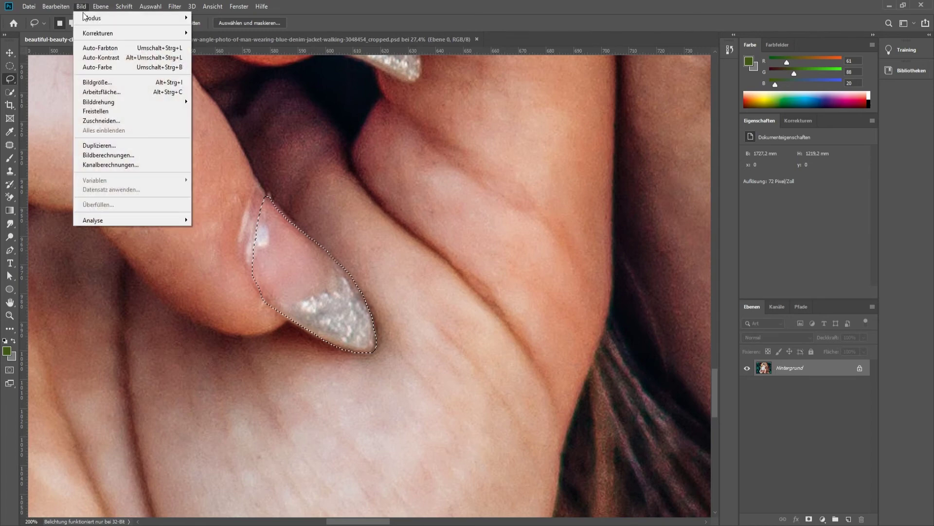
mouse_move(98, 33)
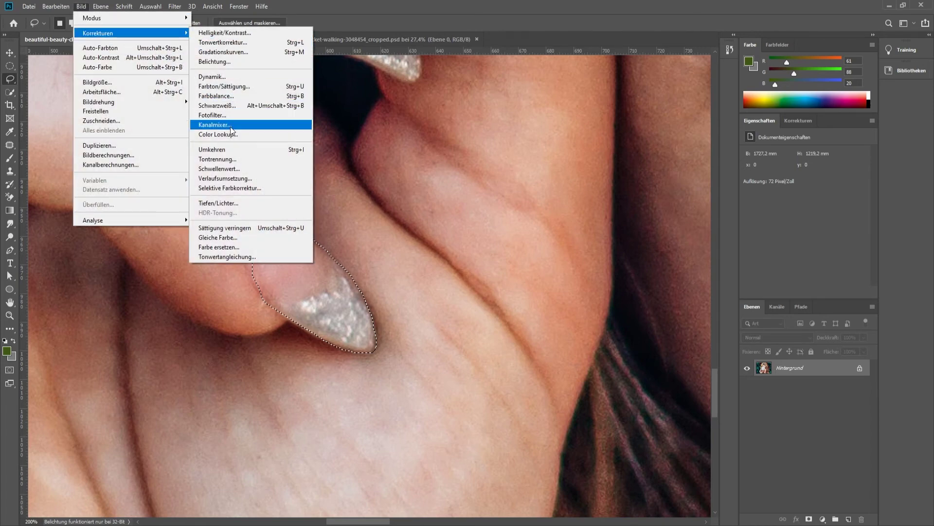
click(235, 88)
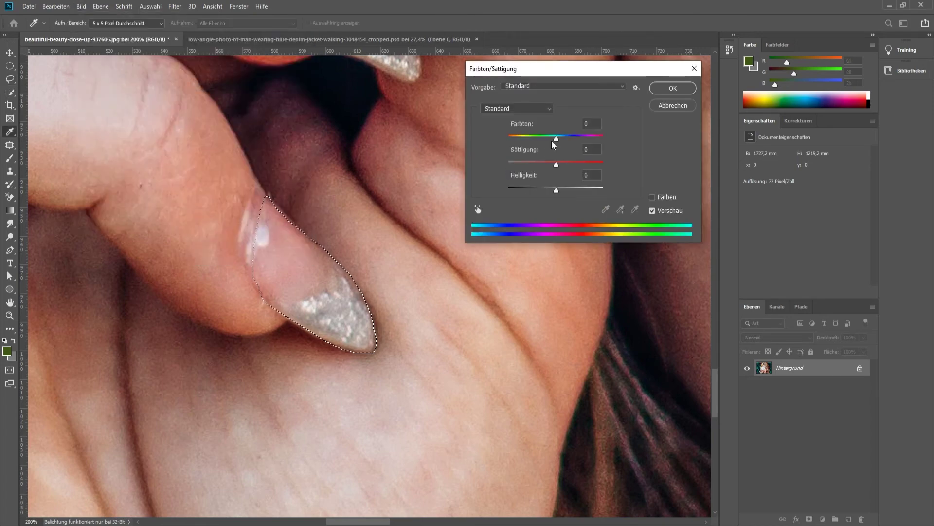
mouse_move(556, 139)
mouse_down()
mouse_move(585, 135)
mouse_move(508, 139)
mouse_move(517, 138)
mouse_up()
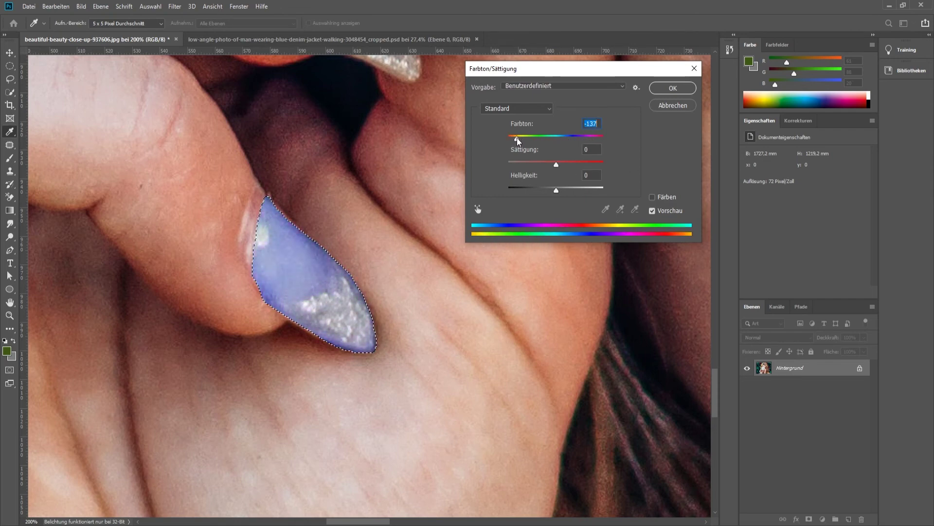
click(653, 196)
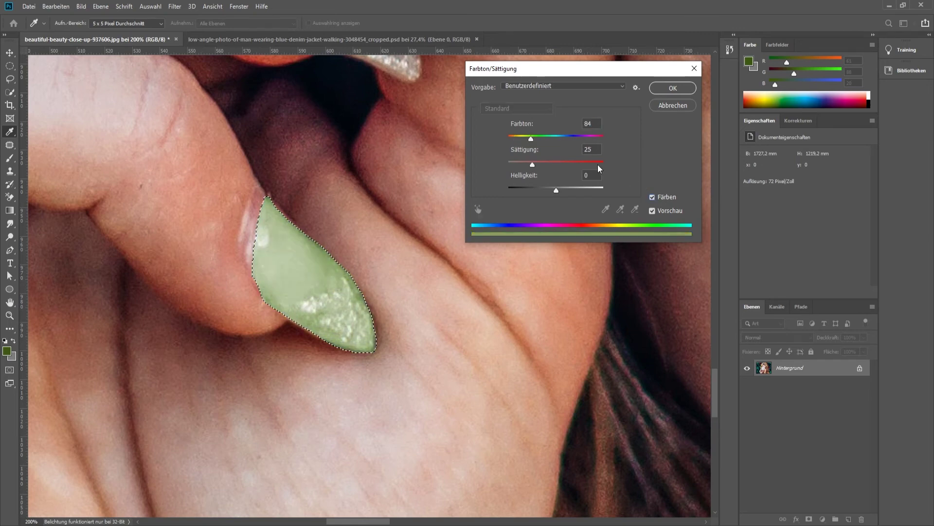
mouse_move(531, 139)
mouse_down()
mouse_move(508, 139)
mouse_move(571, 138)
mouse_move(608, 165)
mouse_move(570, 163)
mouse_up()
click(673, 88)
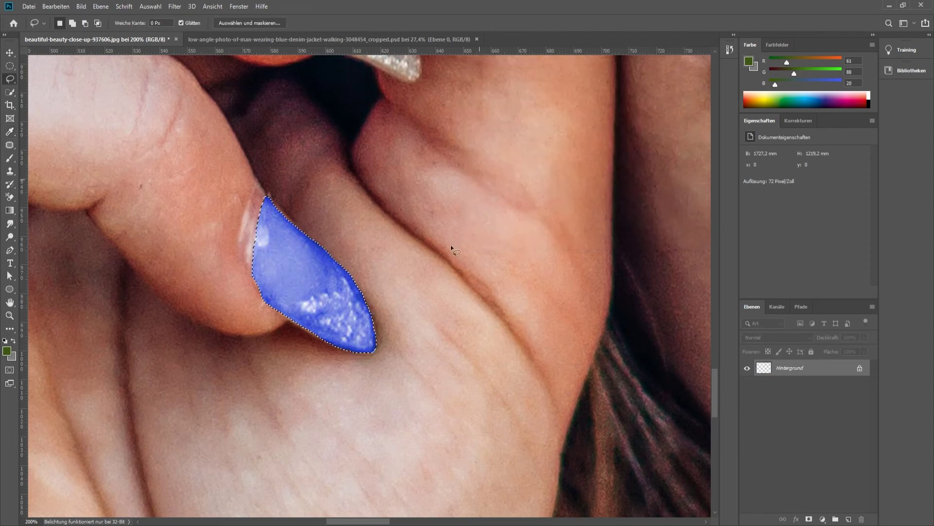
key(ctrl+d)
key(ctrl+minus)
key(ctrl+minus)
key(ctrl+minus)
key(ctrl+minus)
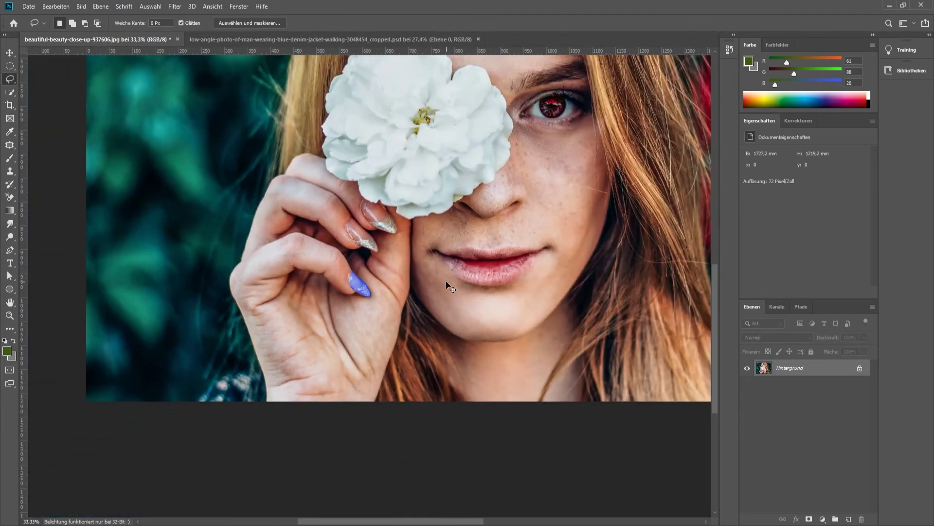
Step: Zoom to 100% and pan to centre the glittery nails in view
key(ctrl+minus)
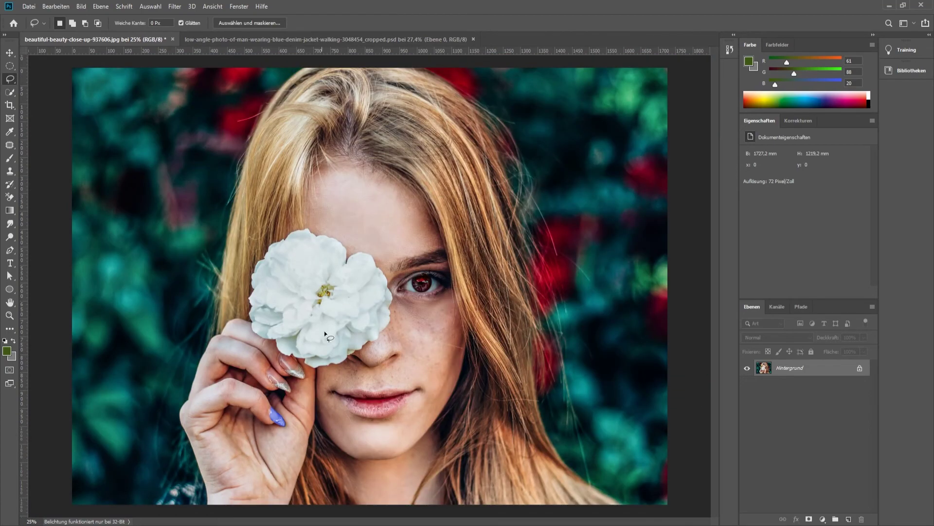
key(ctrl+plus)
key(ctrl+plus)
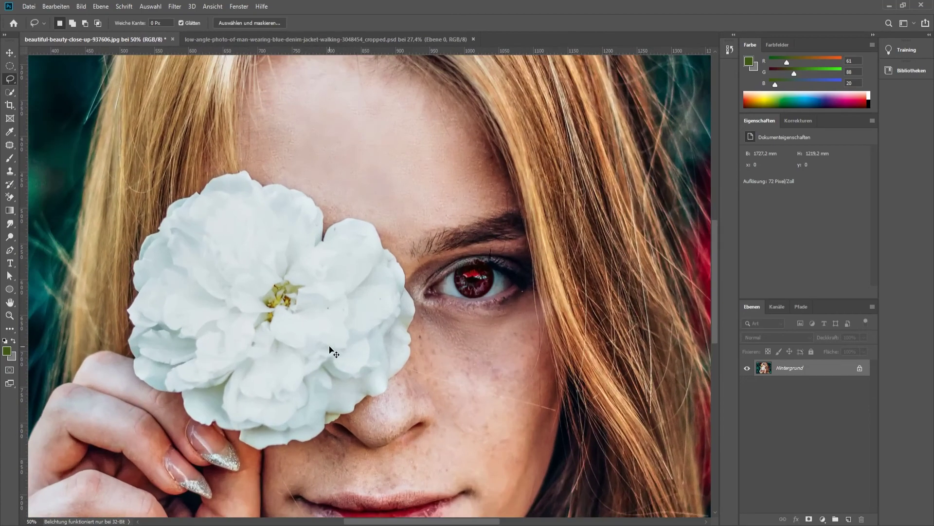
key(ctrl+plus)
key(ctrl+plus)
drag(169, 376, 433, 141)
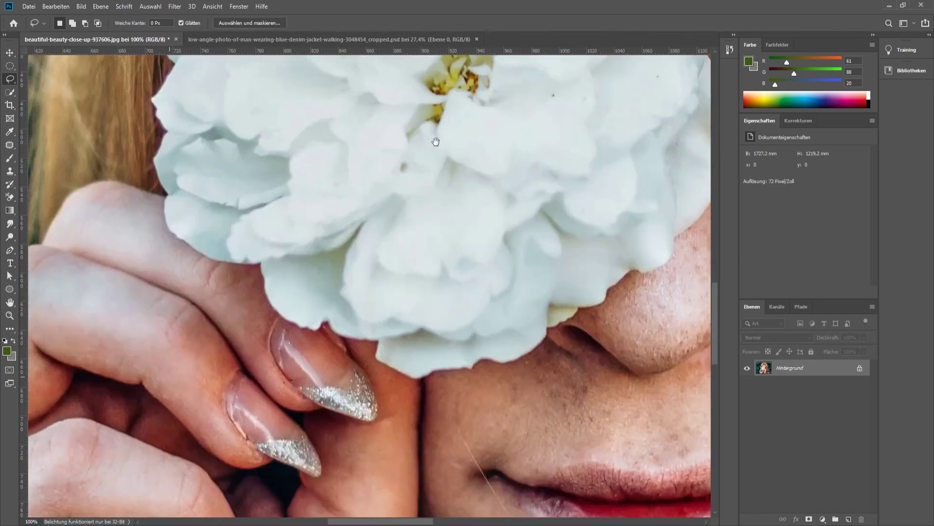
drag(336, 243, 392, 148)
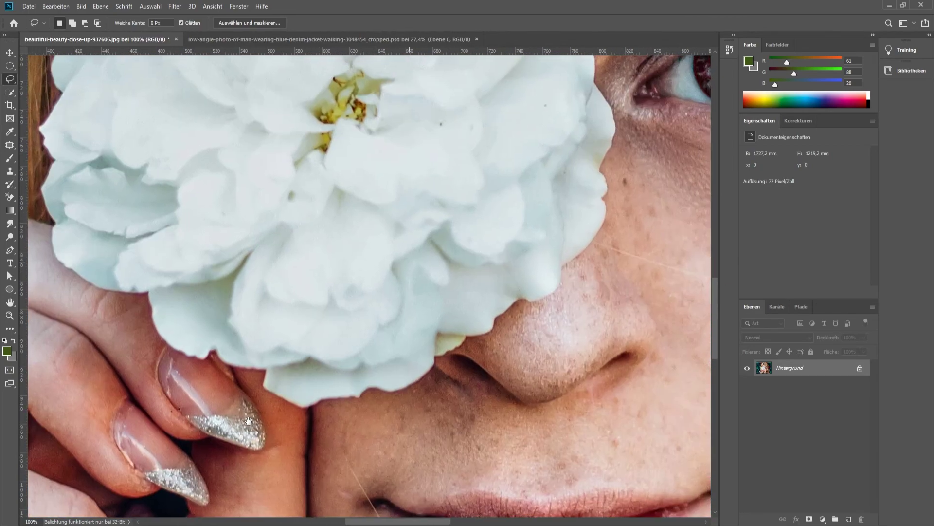
mouse_move(361, 258)
mouse_down()
mouse_move(501, 359)
mouse_move(559, 173)
mouse_move(487, 370)
mouse_move(404, 335)
mouse_up()
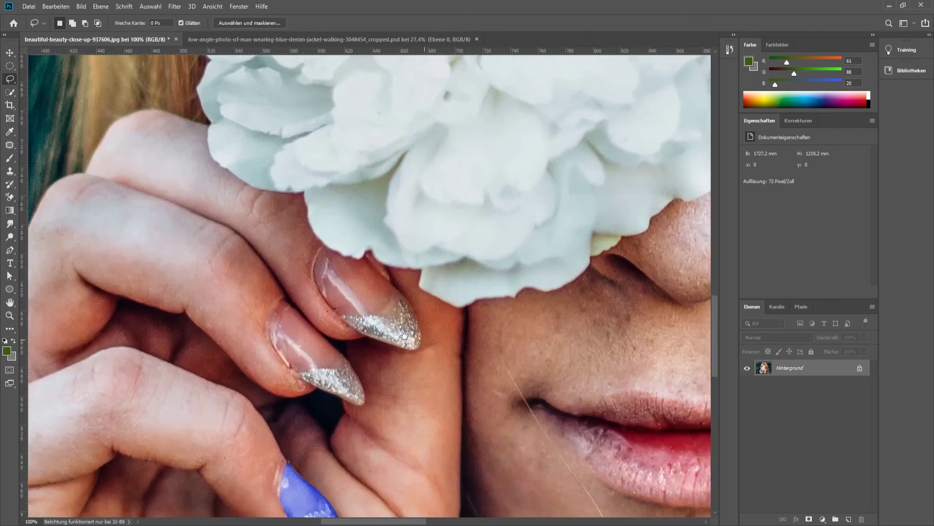
Step: Outline the nail above the blue one with the Polygonal Lasso
right_click(10, 81)
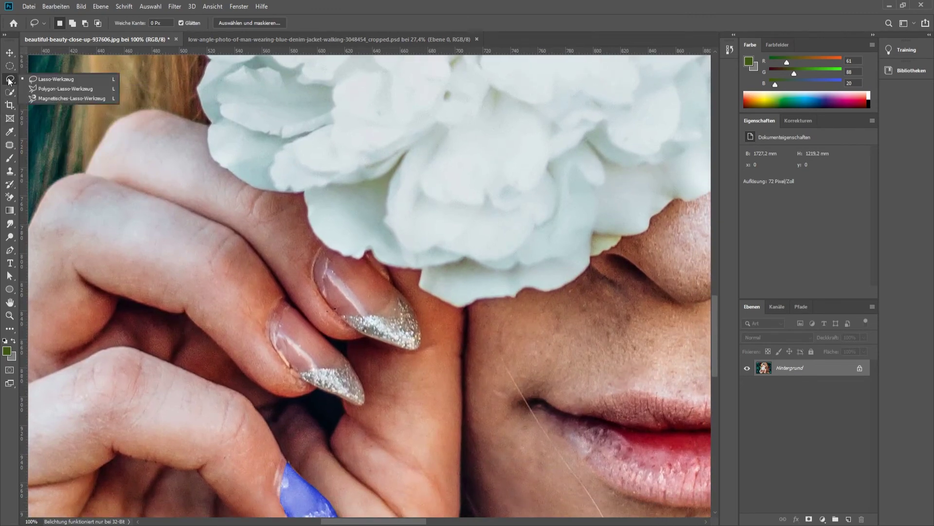
click(72, 89)
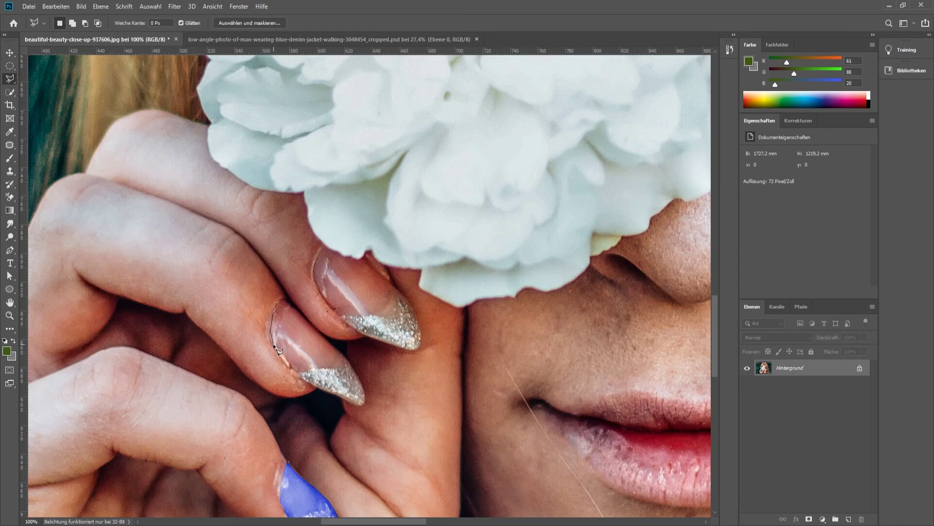
click(288, 367)
click(319, 390)
click(277, 301)
Step: Recolour the nail green with Hue/Saturation (hue +120, saturation +51) and deselect
click(83, 7)
mouse_move(98, 33)
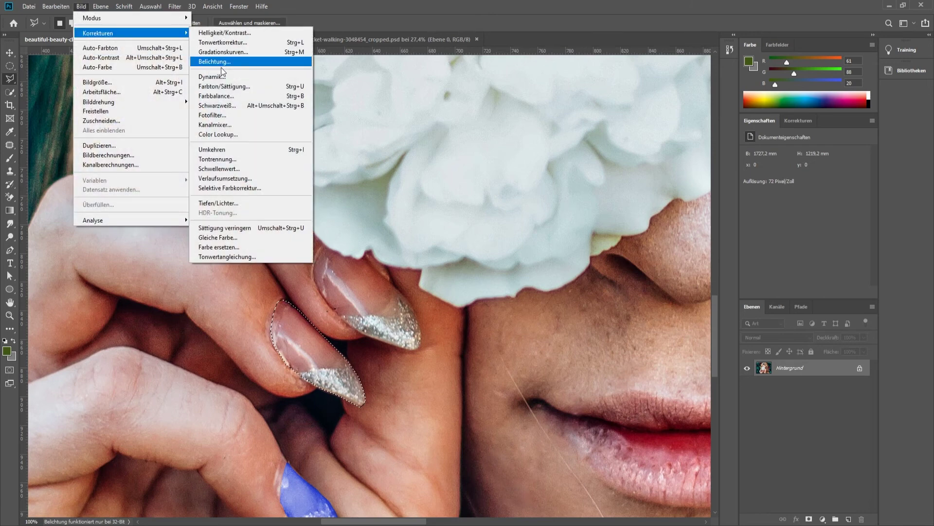
click(228, 87)
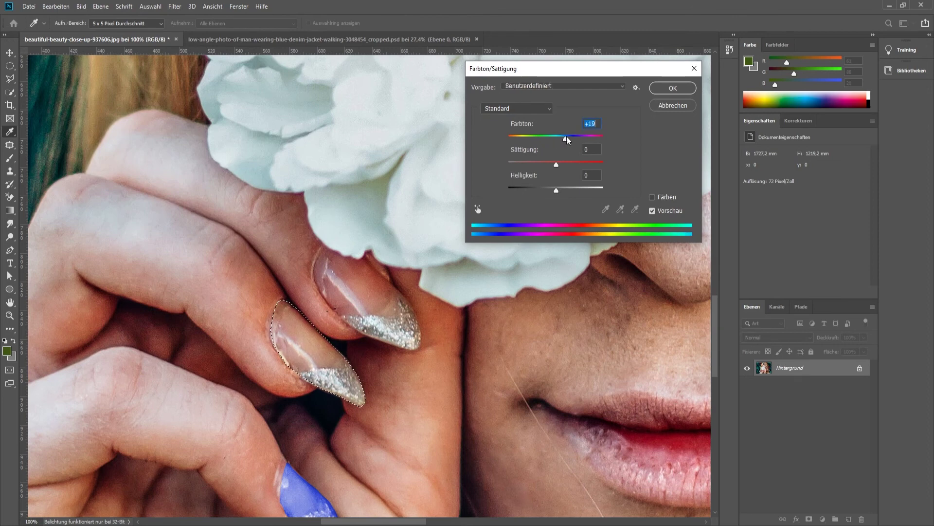
key(shift+Up)
key(shift+Up)
key(shift+Up)
drag(557, 164, 575, 165)
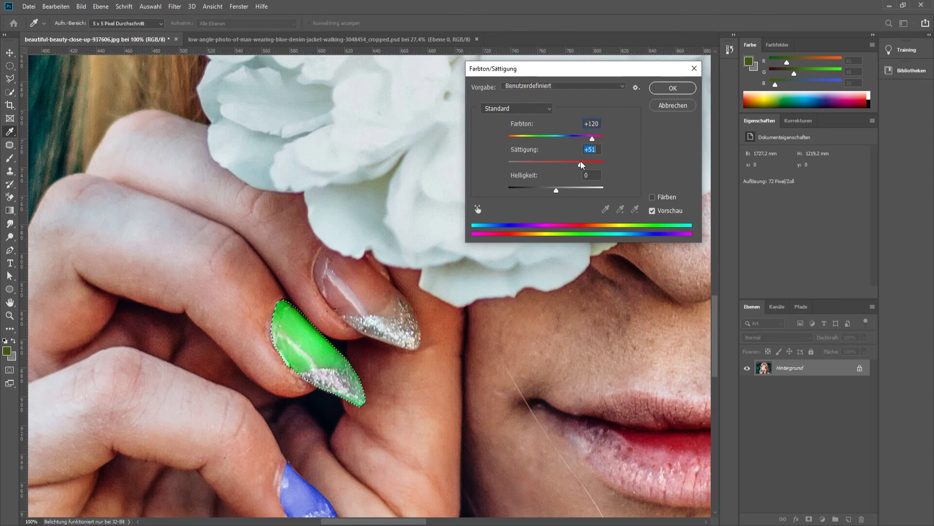
key(Return)
key(ctrl+d)
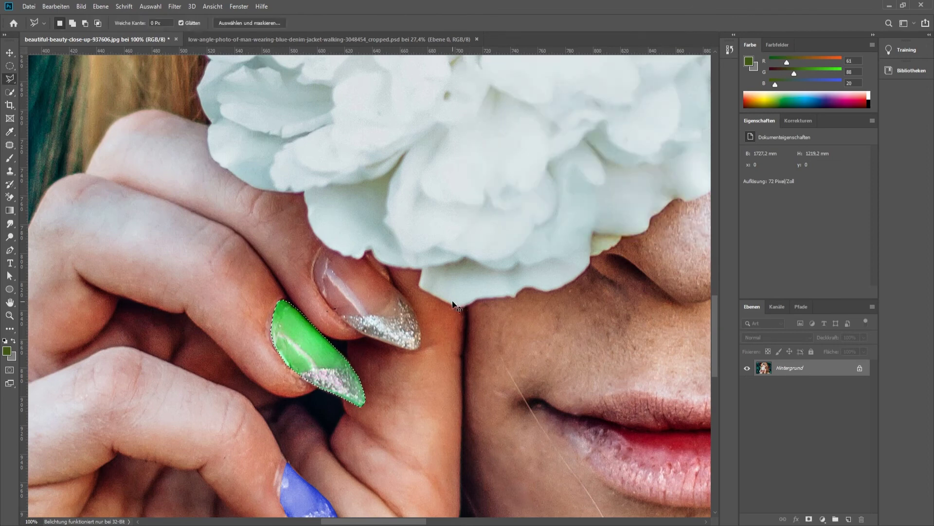
drag(444, 308, 407, 268)
scroll(407, 268, down, 2)
scroll(341, 243, up, 4)
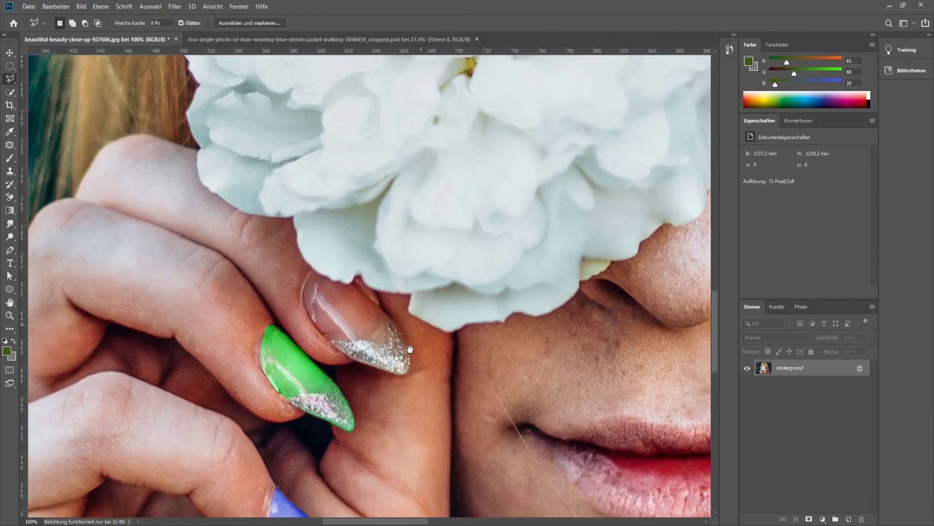
right_click(10, 78)
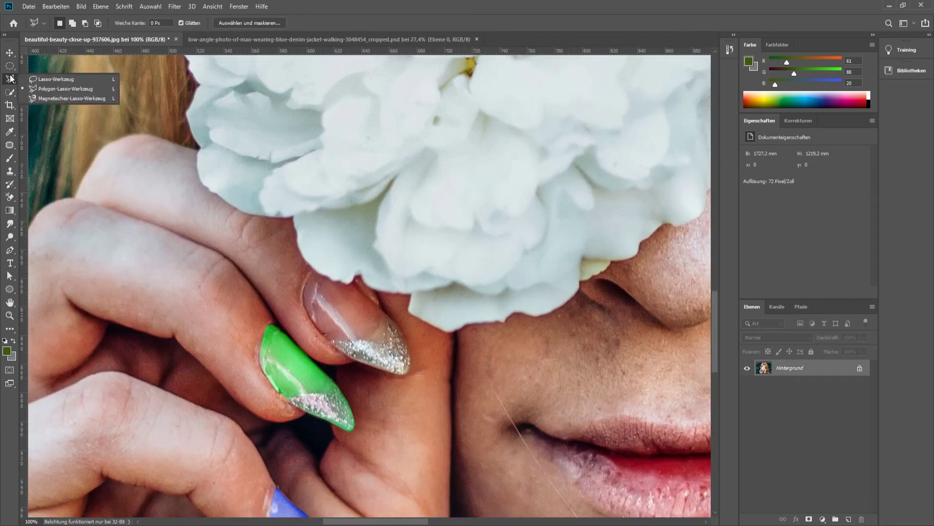
Step: Trace the upper nail with the Magnetic Lasso, backspacing away the stray loop into the flower
click(73, 99)
click(813, 470)
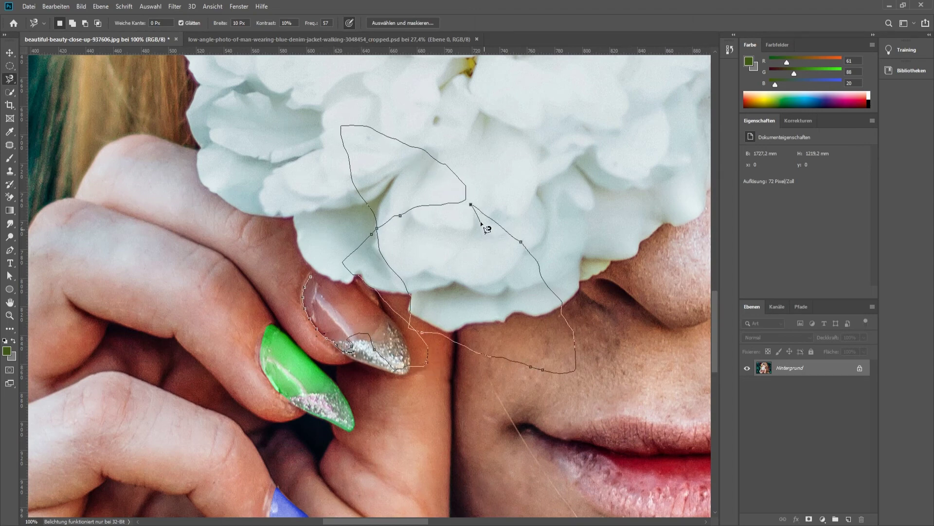
key(BackSpace)
key(BackSpace)
key(BackSpace)
key(BackSpace)
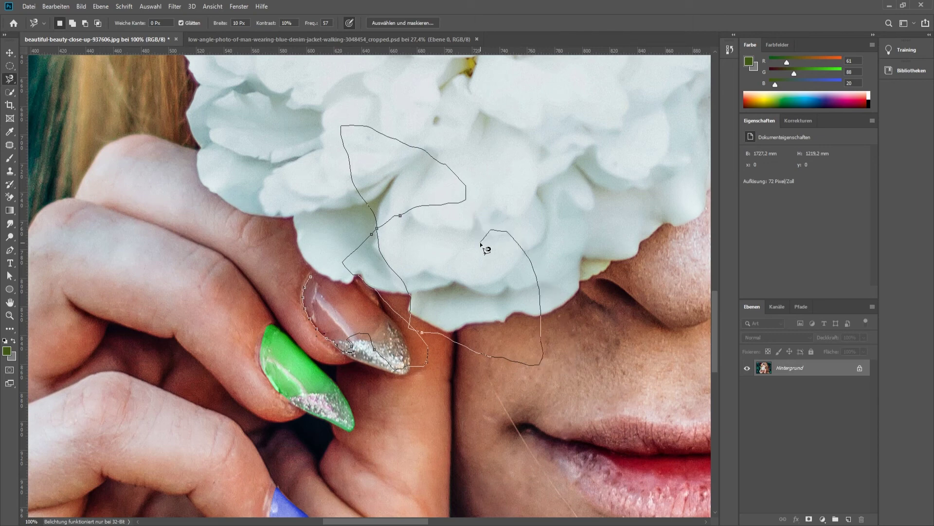
key(BackSpace)
key(BackSpace)
key(BackSpace)
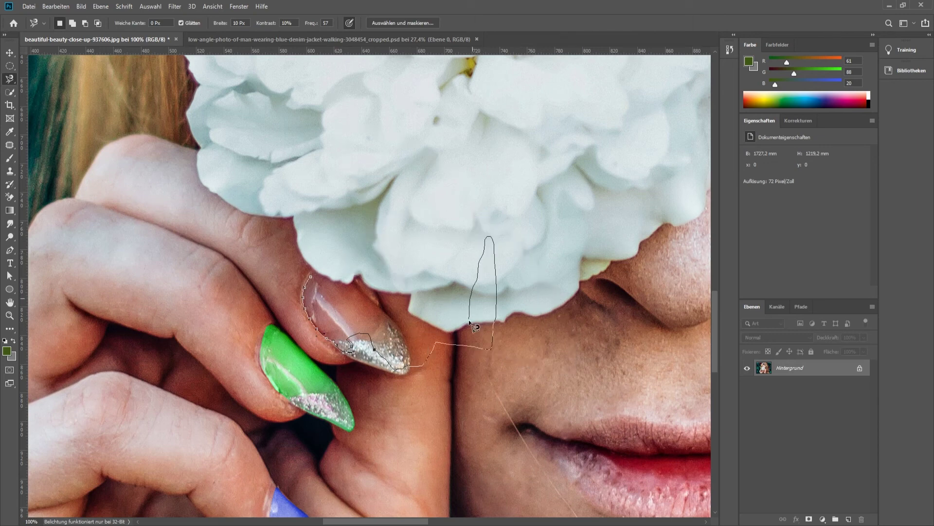
key(BackSpace)
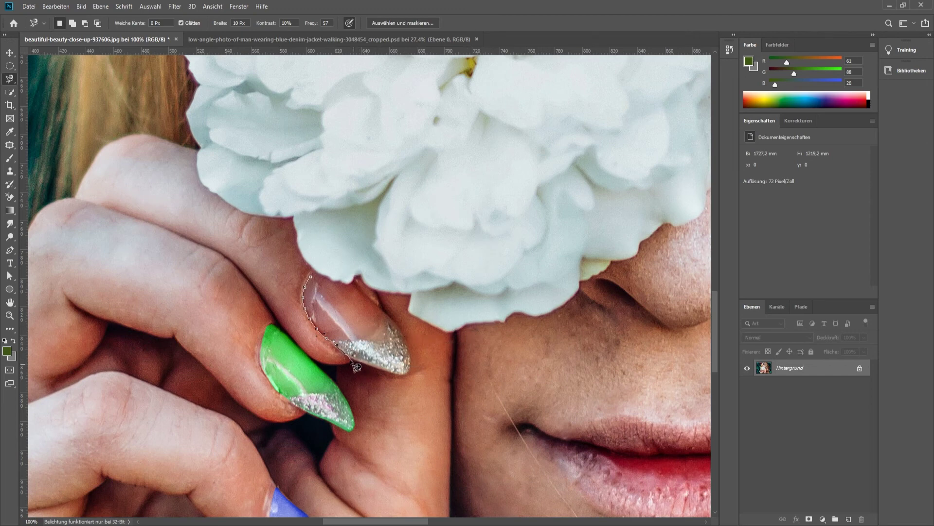
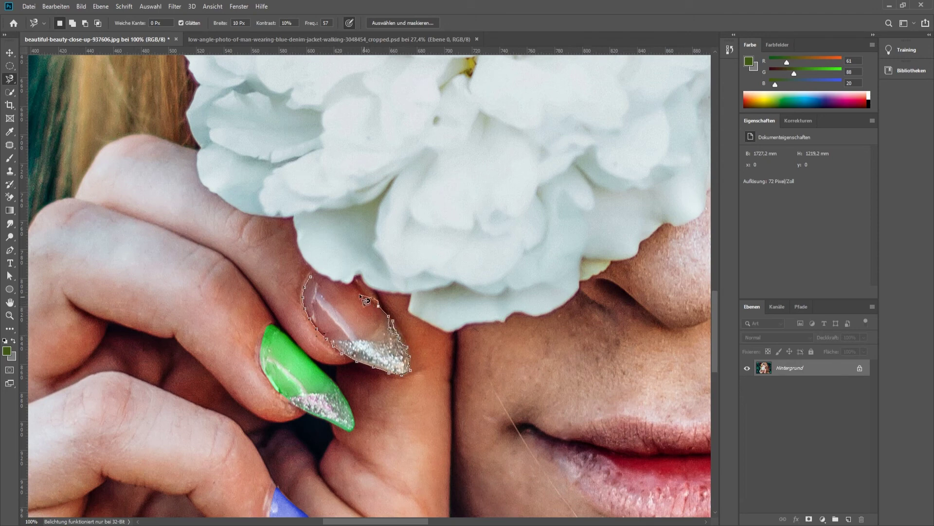
Step: Close the Magnetic Lasso selection around the clear glittery nail at its start point
click(315, 283)
Step: Add two elliptical areas at the clear nail's tip and trim a small spot off its edge
click(10, 65)
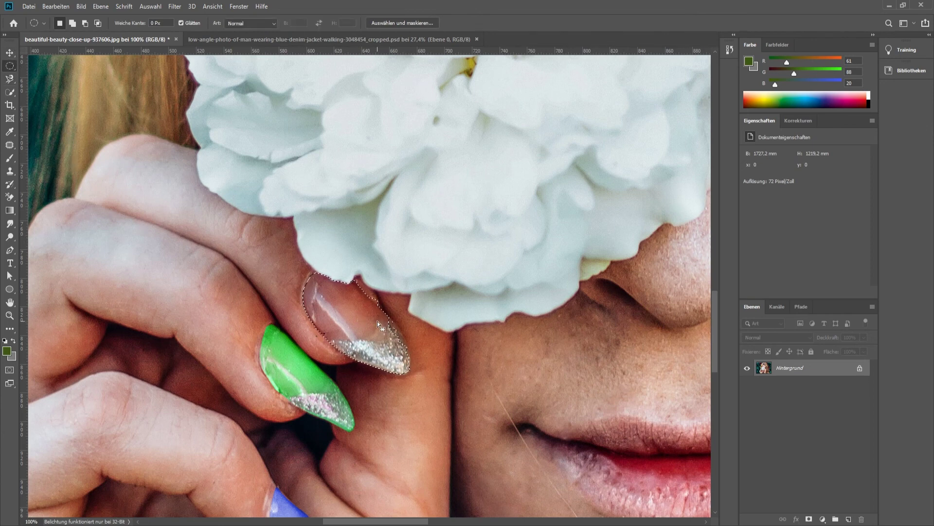
key(shift)
drag(386, 319, 403, 345)
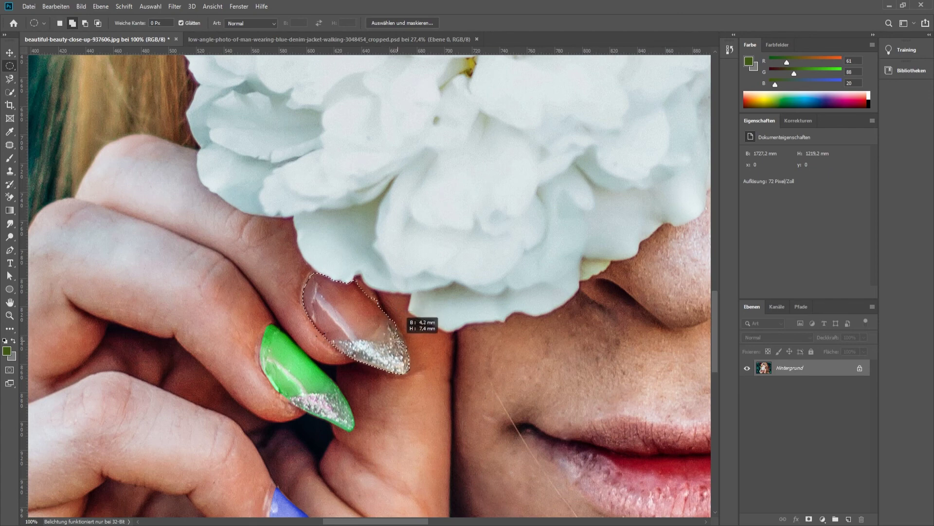
mouse_move(403, 346)
mouse_down()
mouse_move(393, 331)
mouse_move(411, 319)
mouse_up()
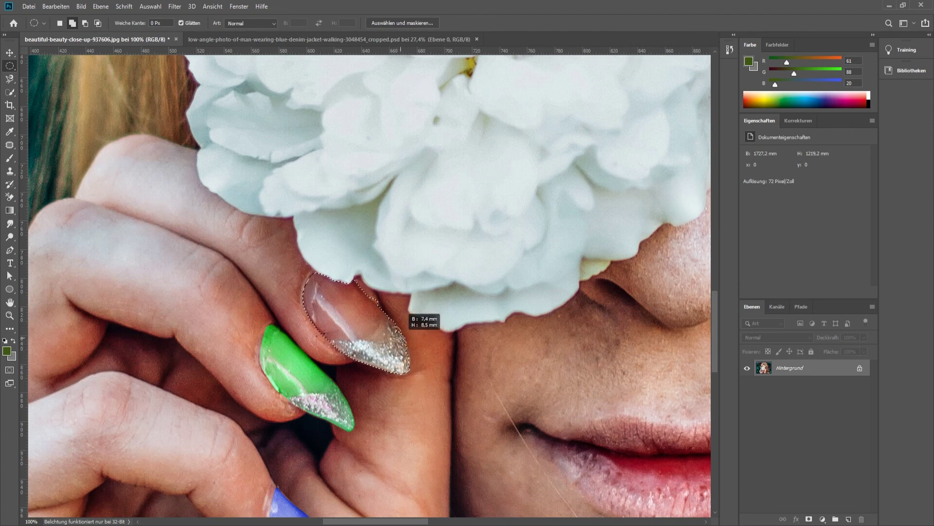
drag(402, 352, 410, 365)
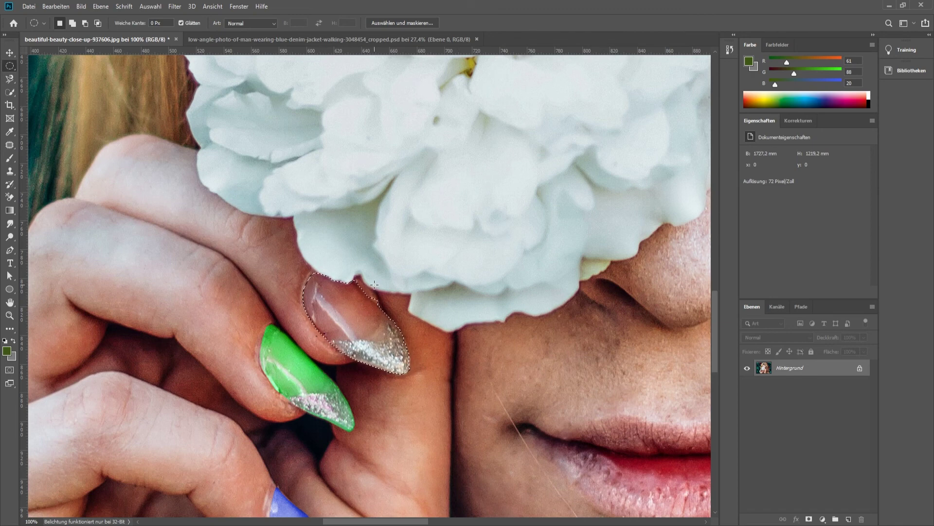
mouse_move(372, 289)
mouse_down()
mouse_move(388, 303)
mouse_move(373, 292)
mouse_up()
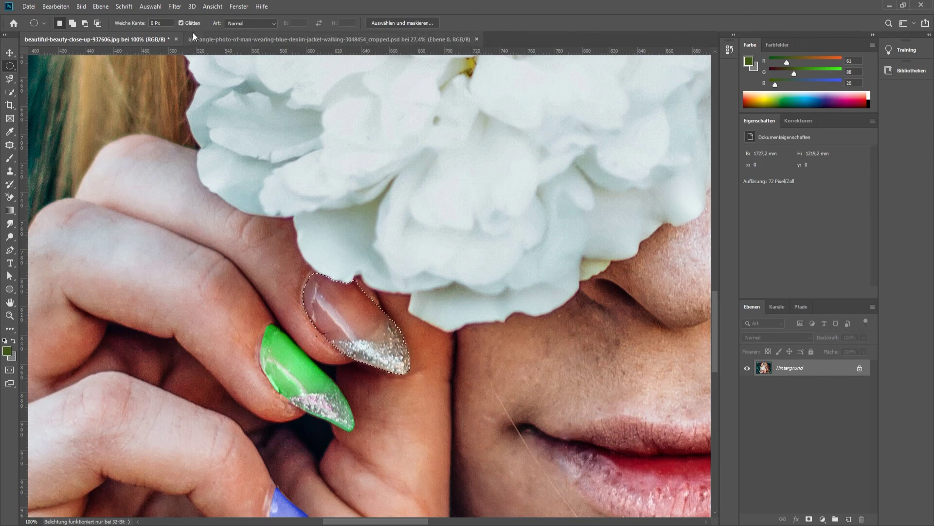
Step: Recolour the selected clear nail purple with Hue/Saturation (hue -77, saturation +45)
click(83, 7)
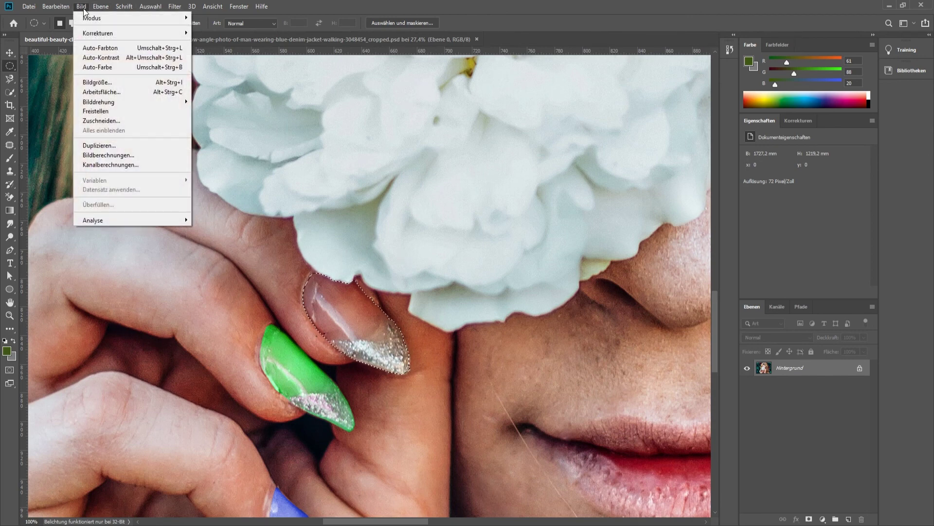
mouse_move(117, 34)
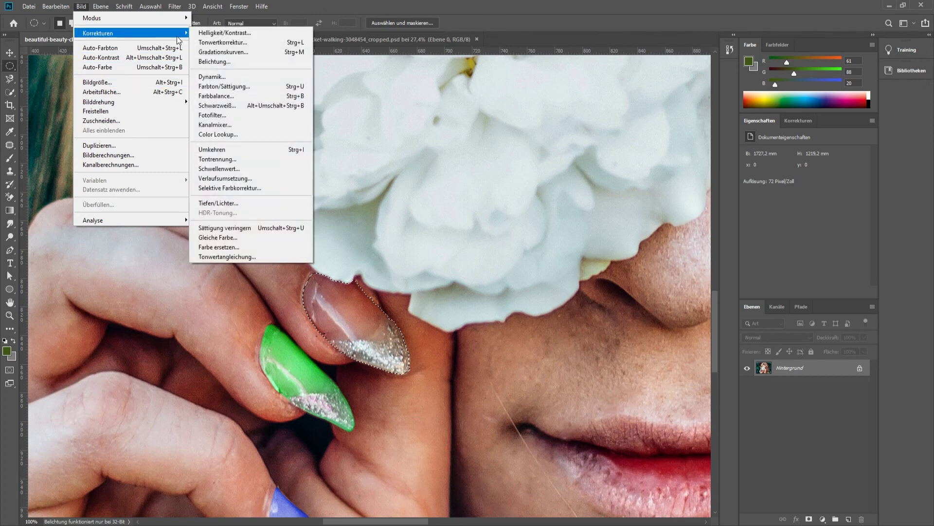
click(238, 87)
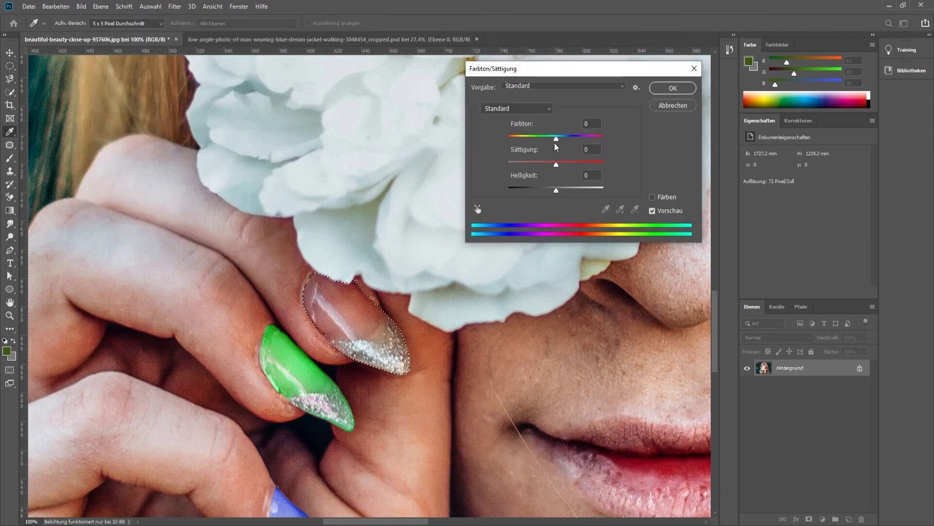
mouse_move(555, 143)
mouse_down()
mouse_move(529, 139)
mouse_move(578, 164)
mouse_up()
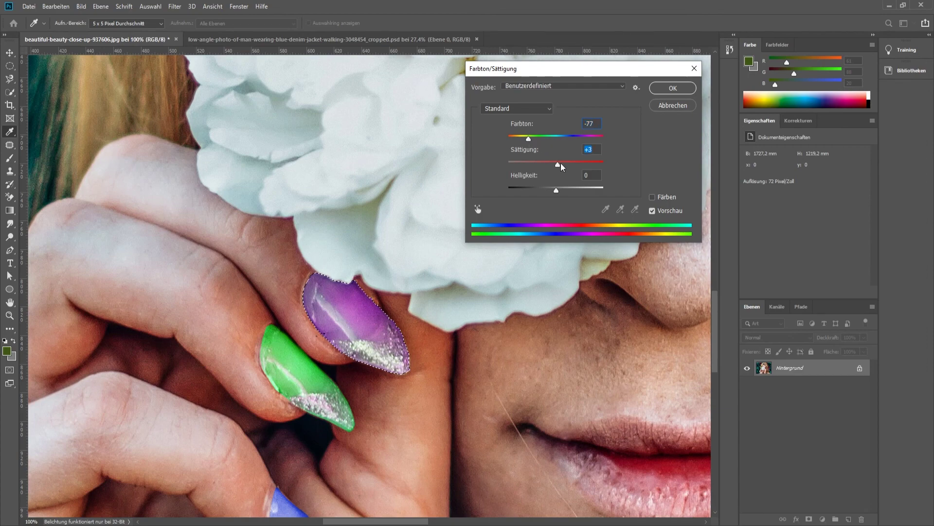
click(664, 90)
Step: Zoom out to 33.3% and pan so the face and white flower are centred
key(m)
scroll(348, 316, down, 3)
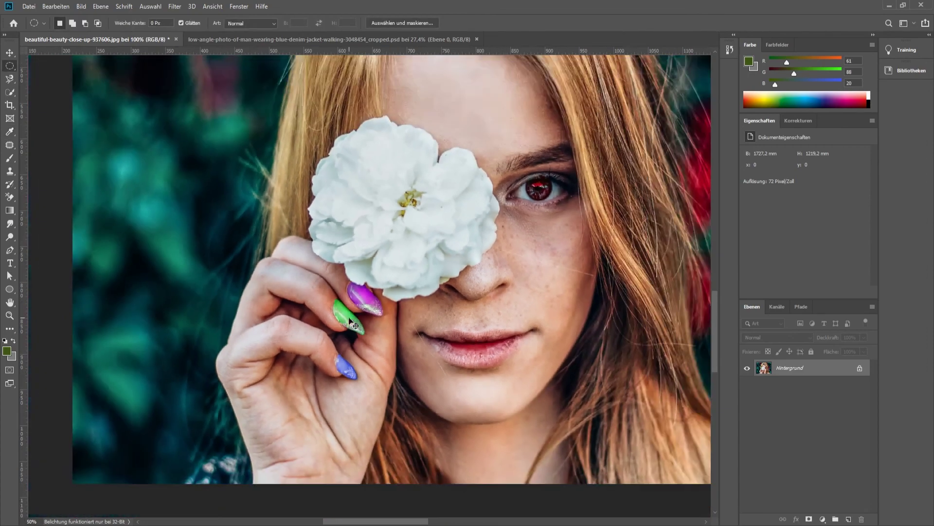
scroll(349, 316, down, 1)
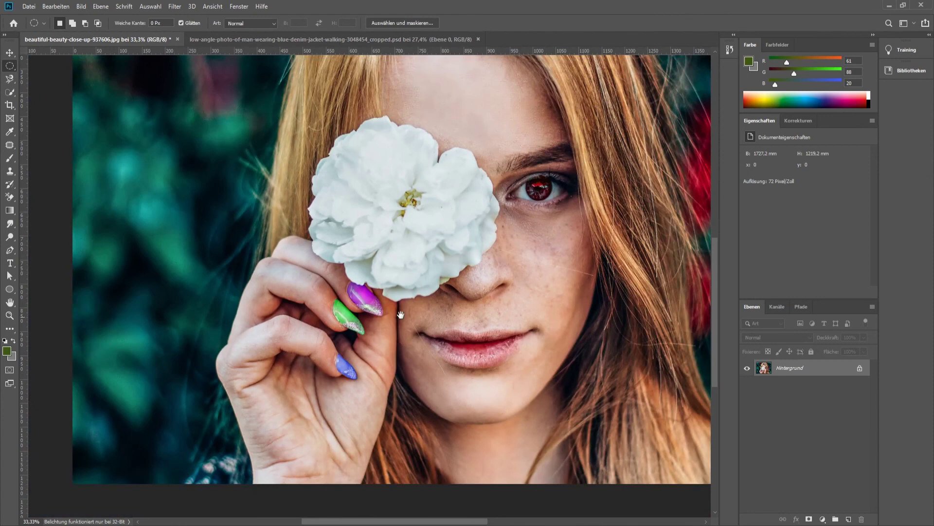
drag(401, 315, 325, 436)
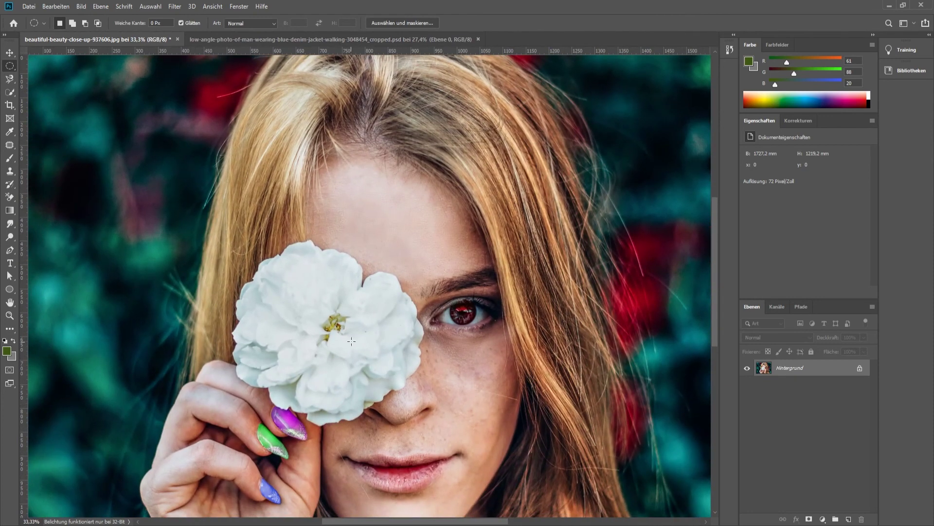
click(10, 92)
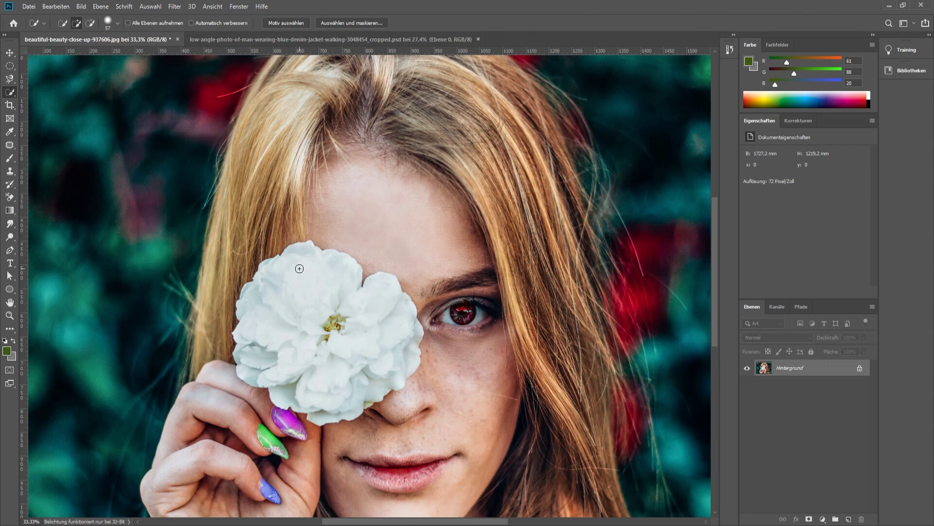
Step: Quick-select the white flower, then Alt-subtract the lips from the selection
drag(300, 268, 288, 273)
mouse_move(370, 471)
mouse_down()
mouse_move(433, 466)
mouse_move(403, 471)
mouse_up()
key(alt)
key(alt)
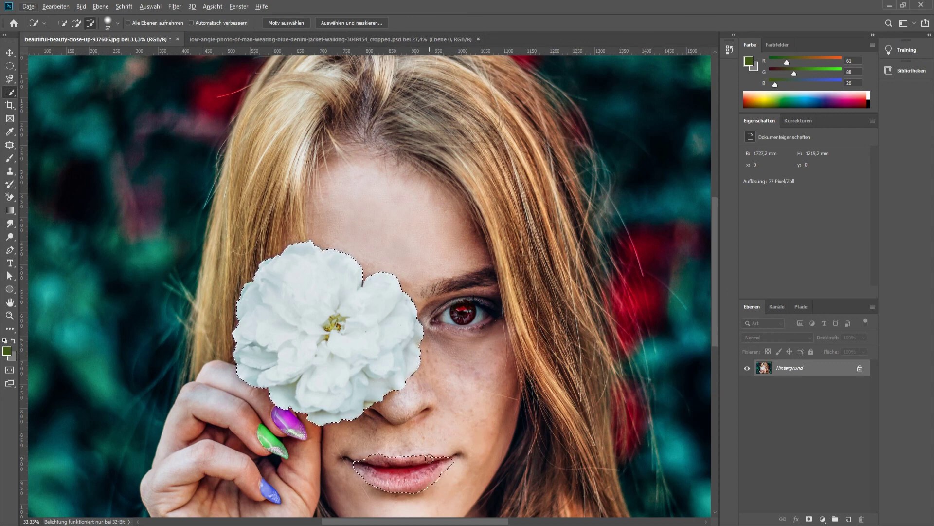
alt+click(455, 465)
key(alt)
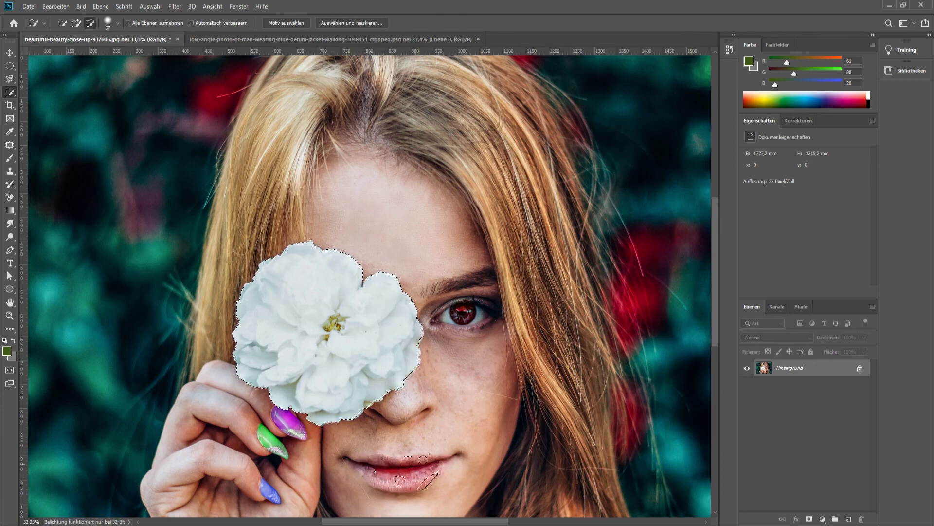
drag(423, 459, 411, 479)
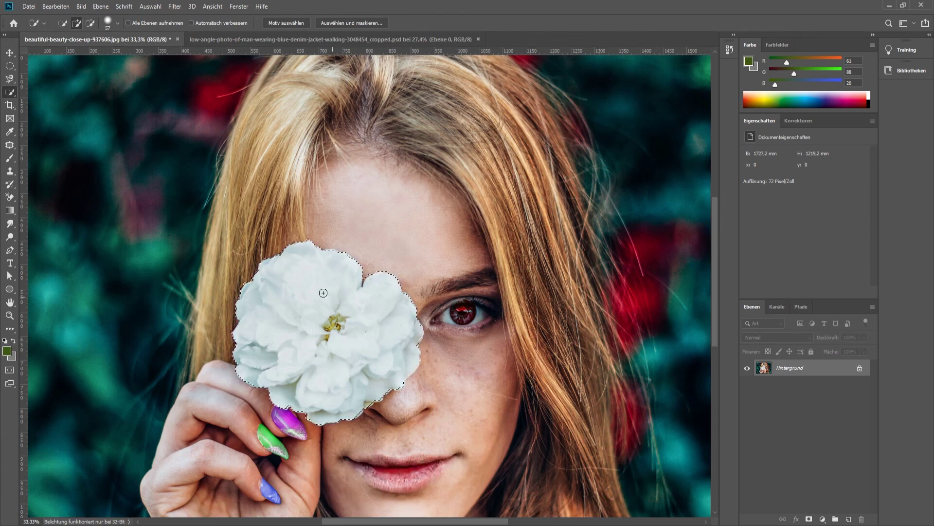
scroll(324, 377, up, 1)
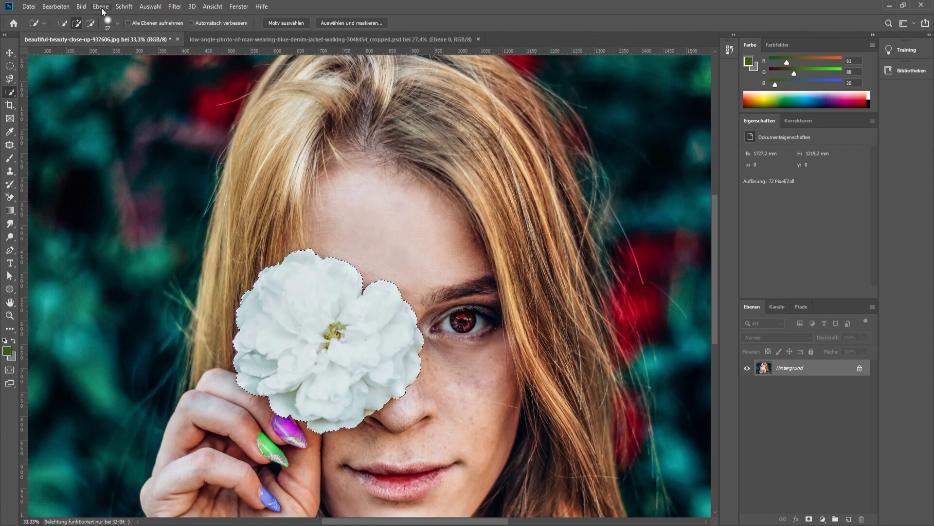
Step: Colourise the flower light blue with Hue/Saturation: Colorize on, hue 220, saturation +70
click(83, 7)
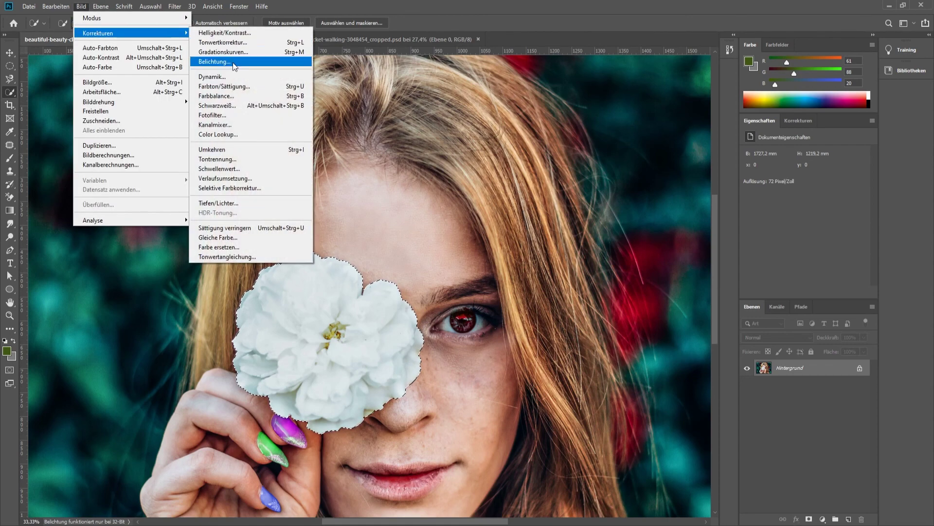
click(245, 86)
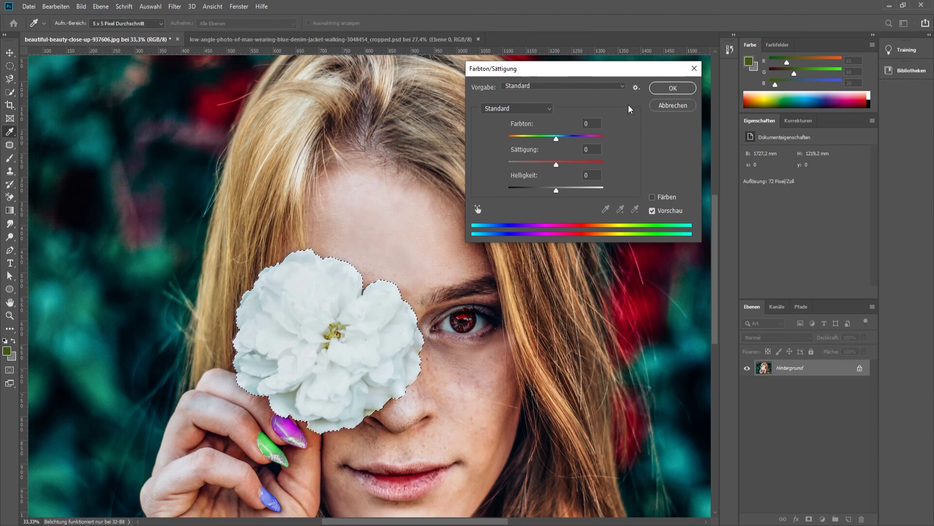
drag(557, 141, 588, 142)
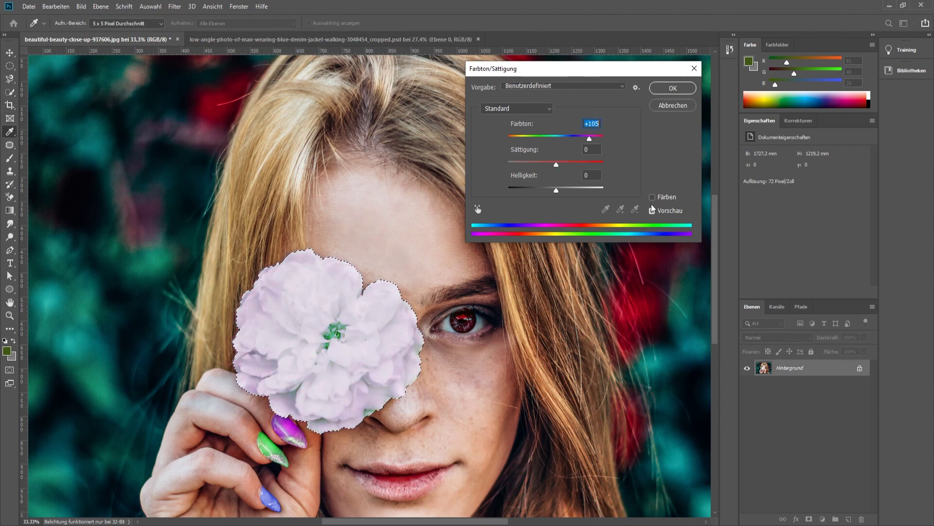
click(666, 196)
drag(532, 162, 575, 164)
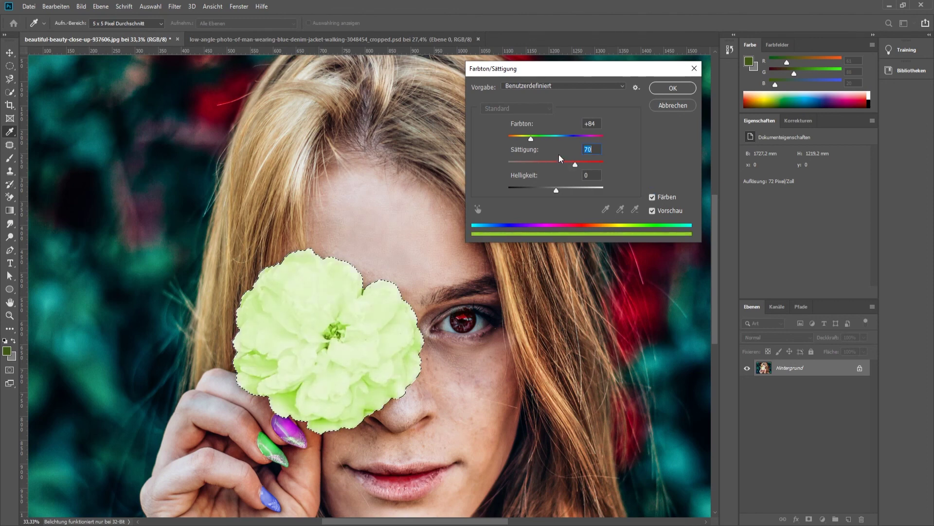
drag(532, 137, 567, 139)
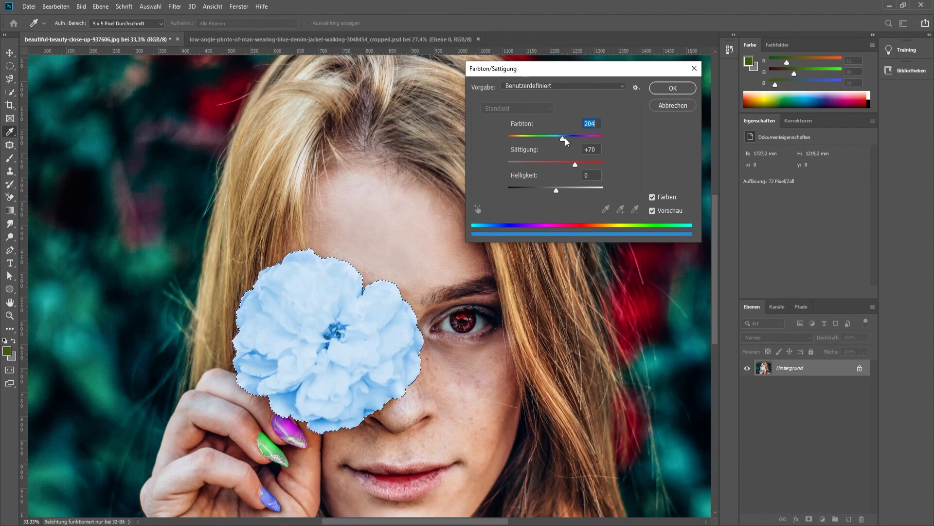
click(671, 90)
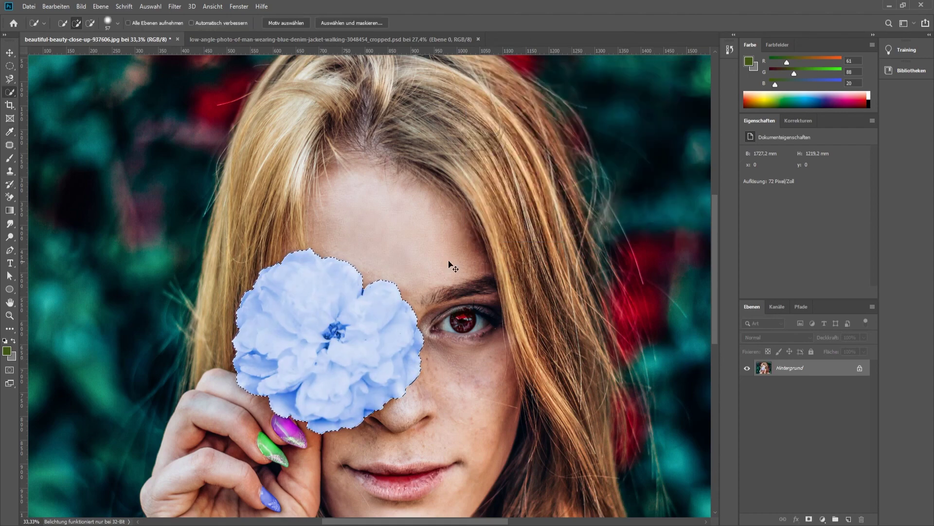
scroll(496, 311, down, 2)
scroll(511, 253, down, 2)
scroll(507, 272, up, 1)
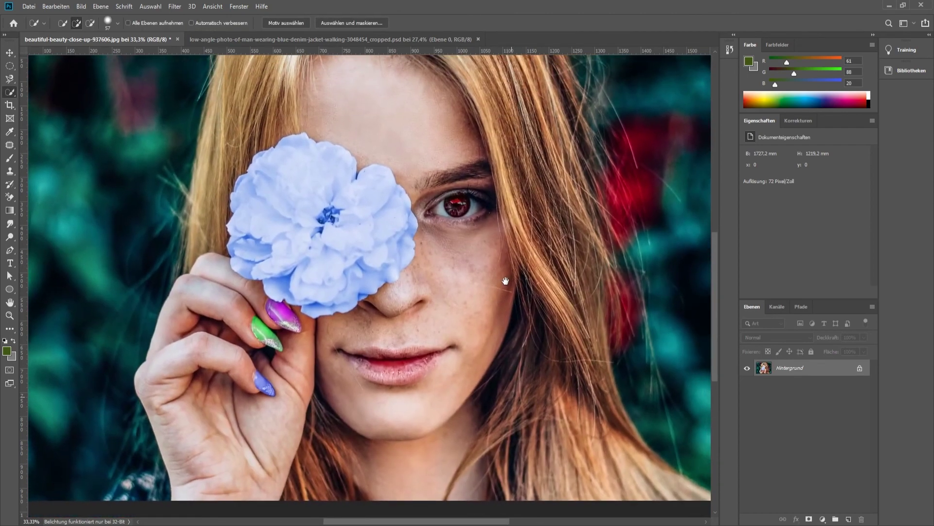